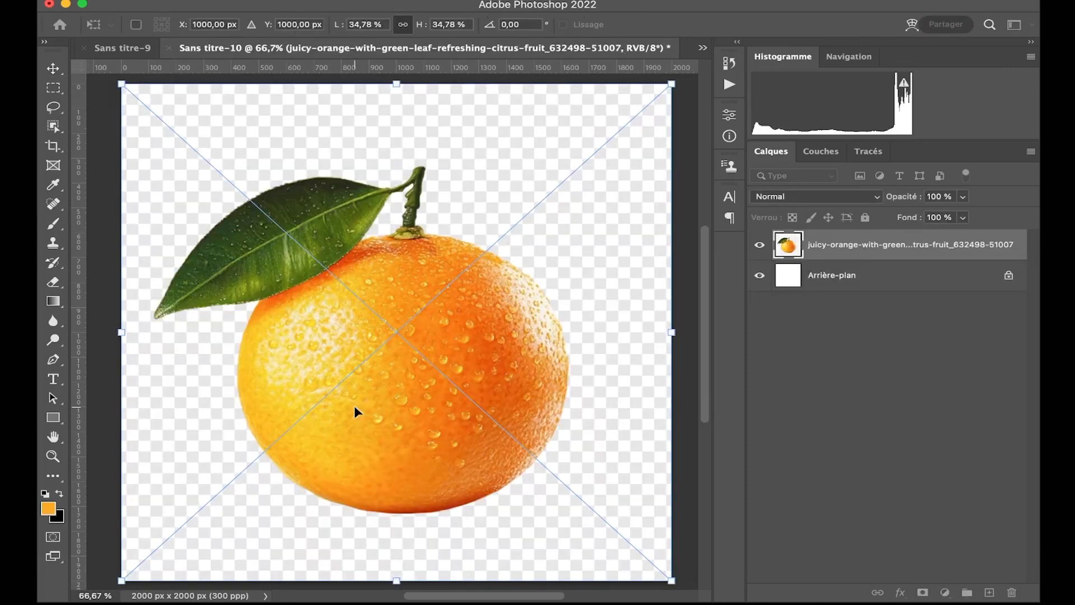
- Place the leafed orange picture and the vertical orange-tree photo as separate layers in the 2000 x 2000 px document
{"action": "key", "text": "Return"}
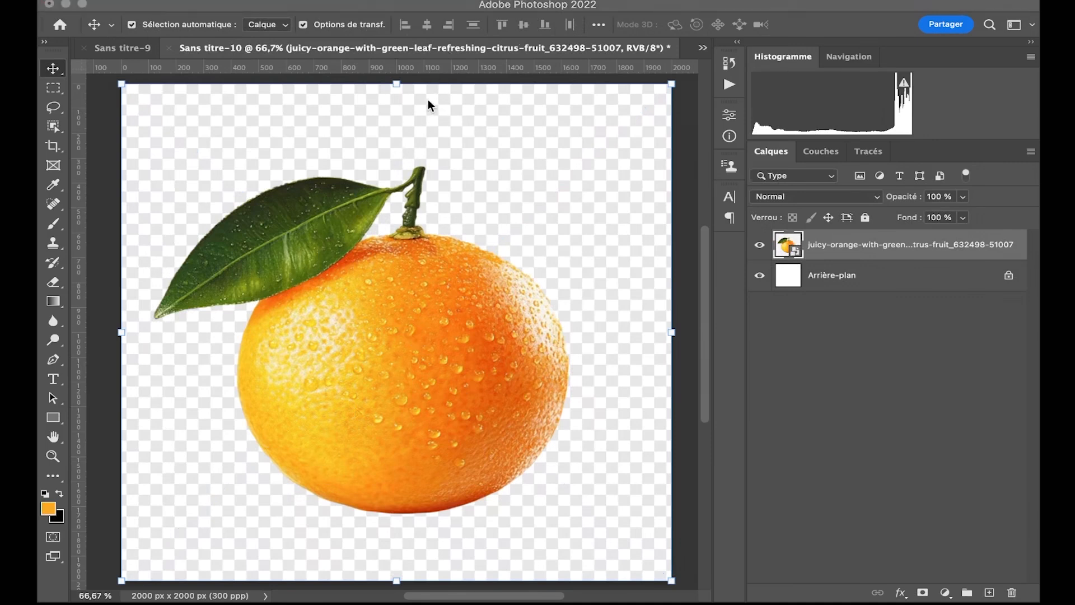
{"action": "left_click_drag", "start_coordinate": [339, 417], "coordinate": [338, 416]}
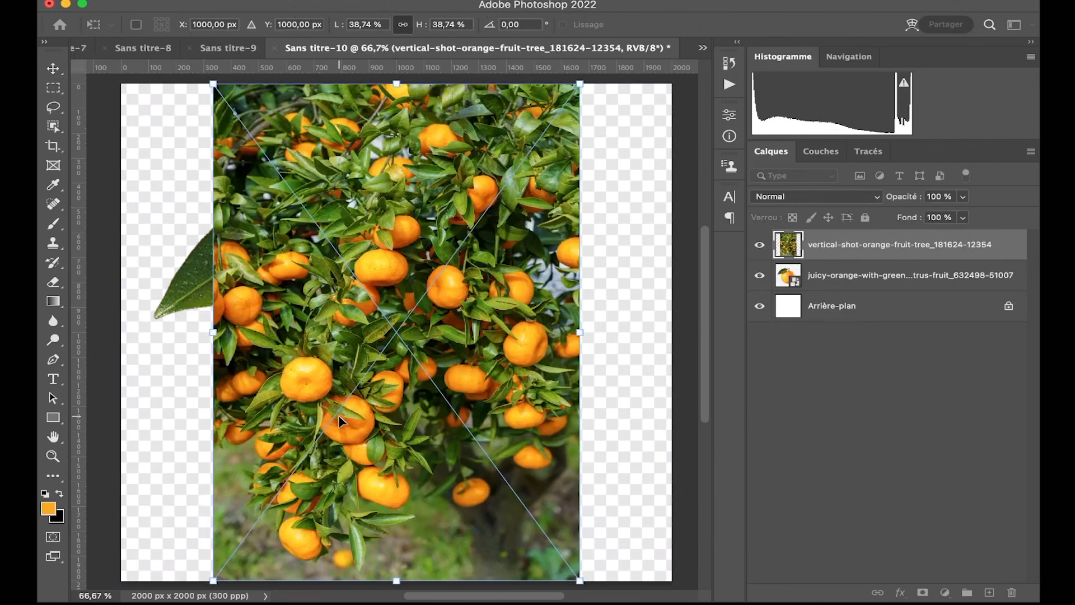
{"action": "key", "text": "Return"}
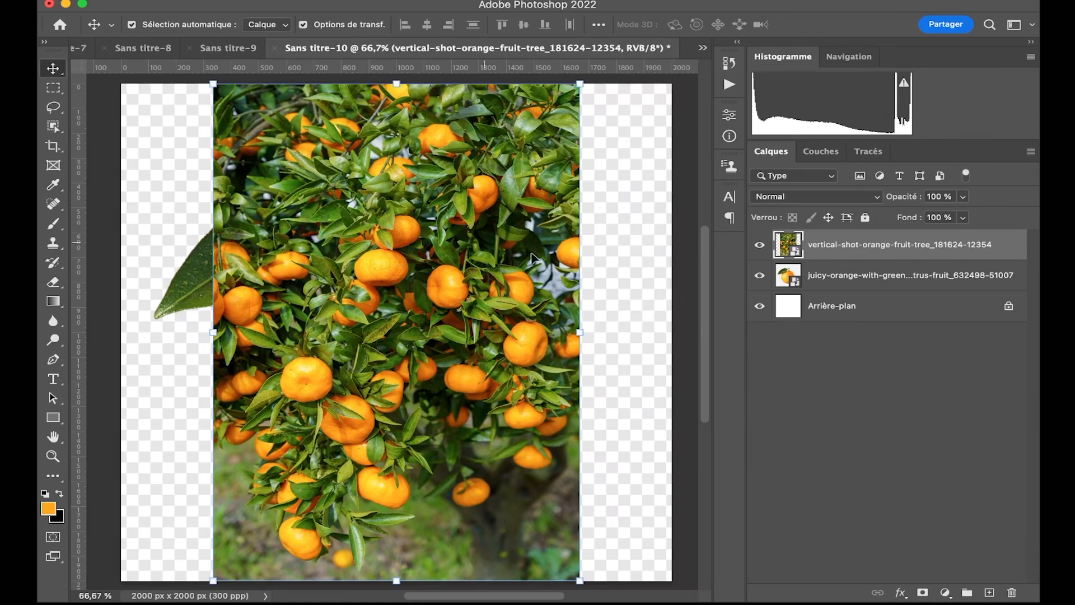
- Rename the orange-tree photo layer "fonds" and move it beneath the single orange's layer
{"action": "left_click", "coordinate": [660, 222]}
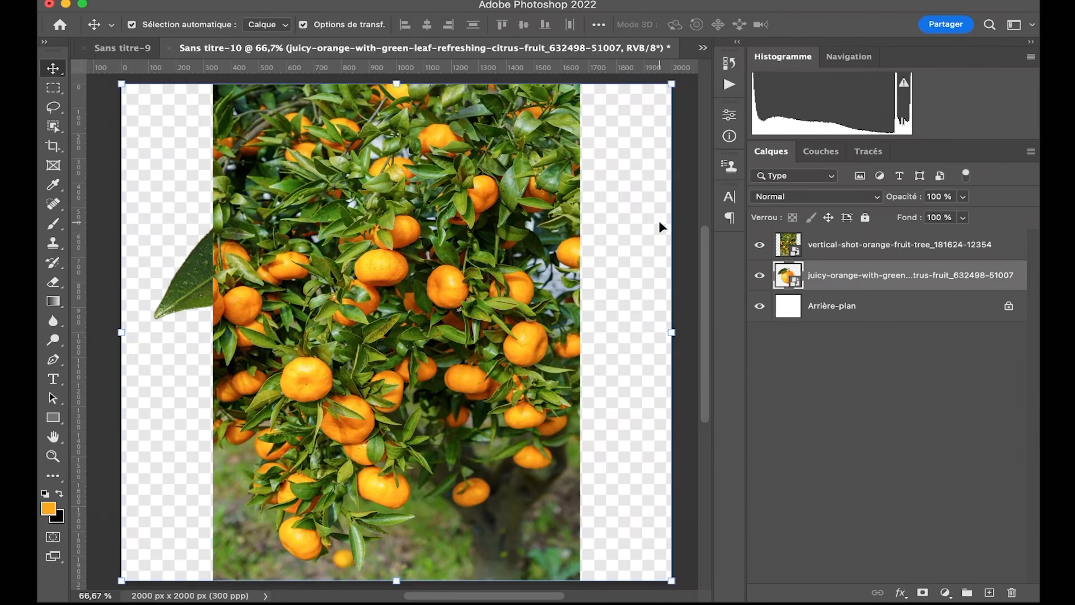
{"action": "double_click", "coordinate": [836, 244]}
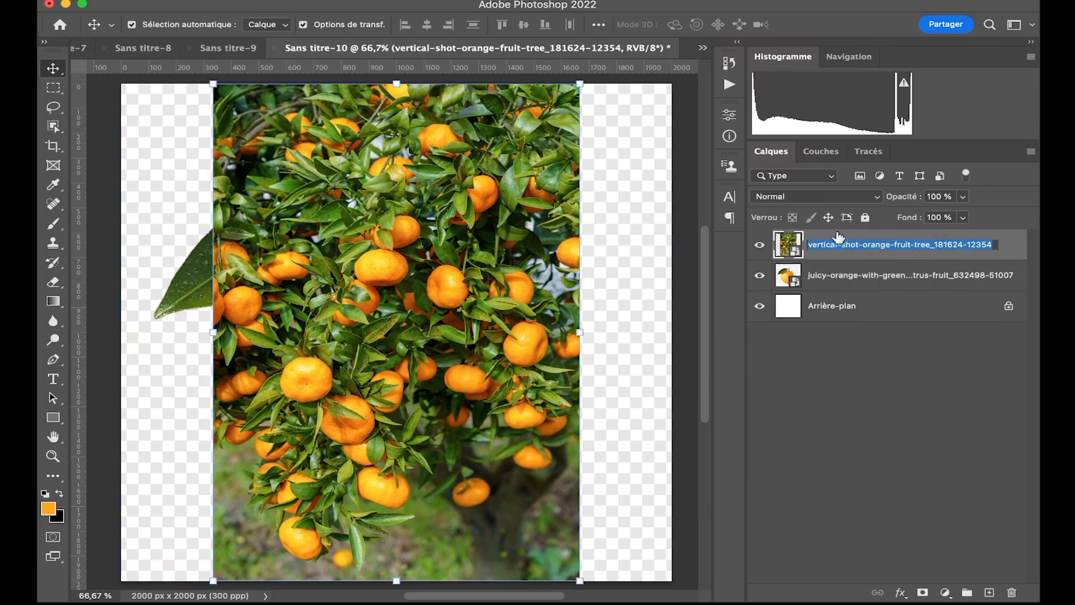
{"action": "type", "text": "fonds"}
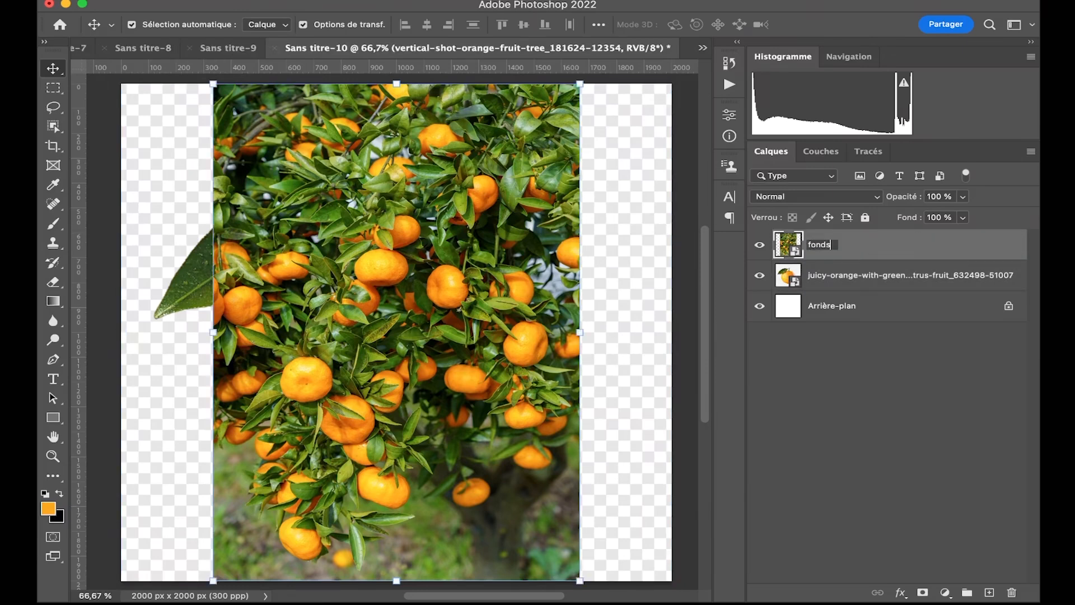
{"action": "key", "text": "Return"}
{"action": "left_click_drag", "start_coordinate": [852, 252], "coordinate": [844, 298]}
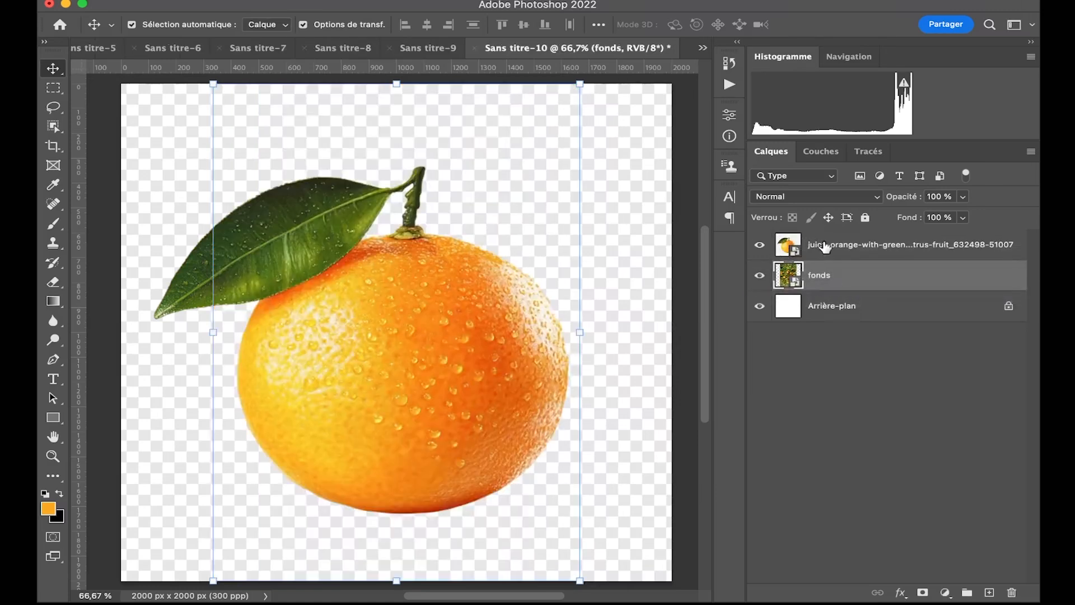
- Rename the single orange's layer "orange"
{"action": "double_click", "coordinate": [824, 244]}
{"action": "type", "text": "orange"}
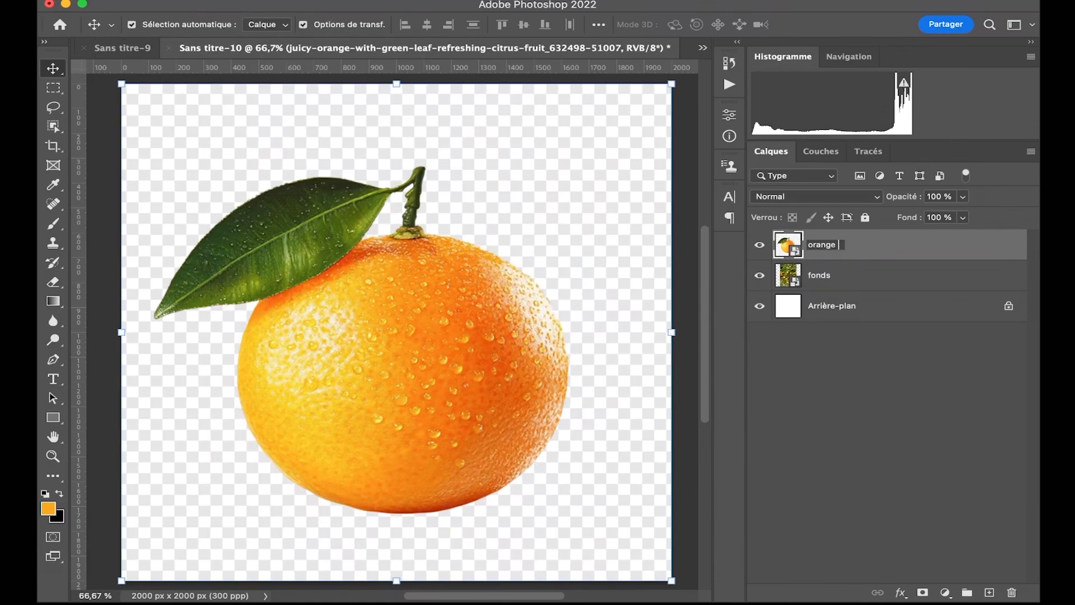
{"action": "key", "text": "Return"}
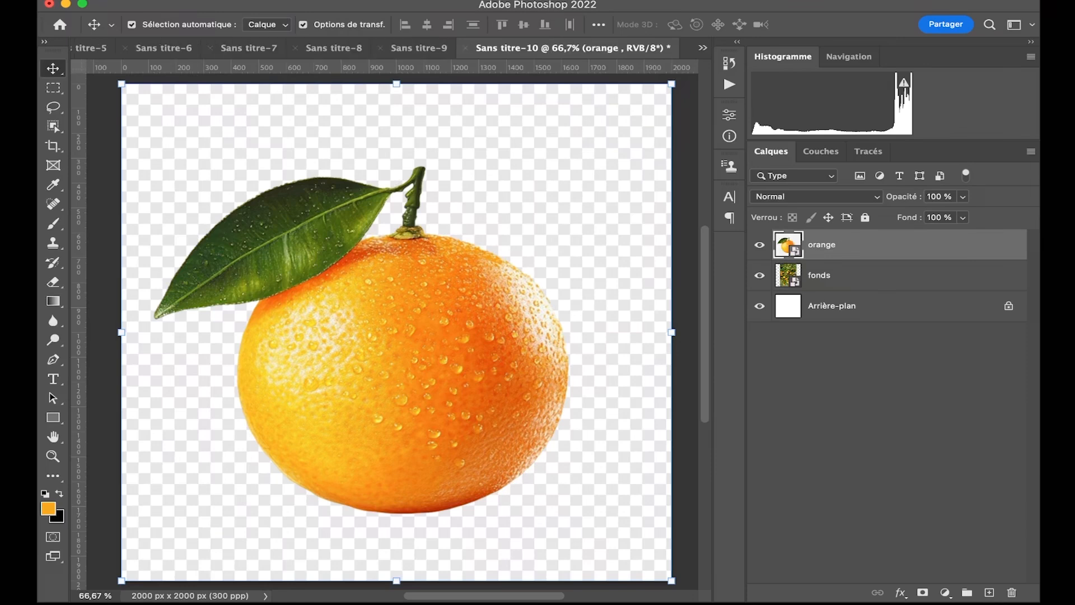
- Select the whole orange with its stem and leaf using the Object Selection tool in Rectangle mode
{"action": "left_click", "coordinate": [110, 175]}
{"action": "key", "text": "Escape"}
{"action": "left_click", "coordinate": [53, 126]}
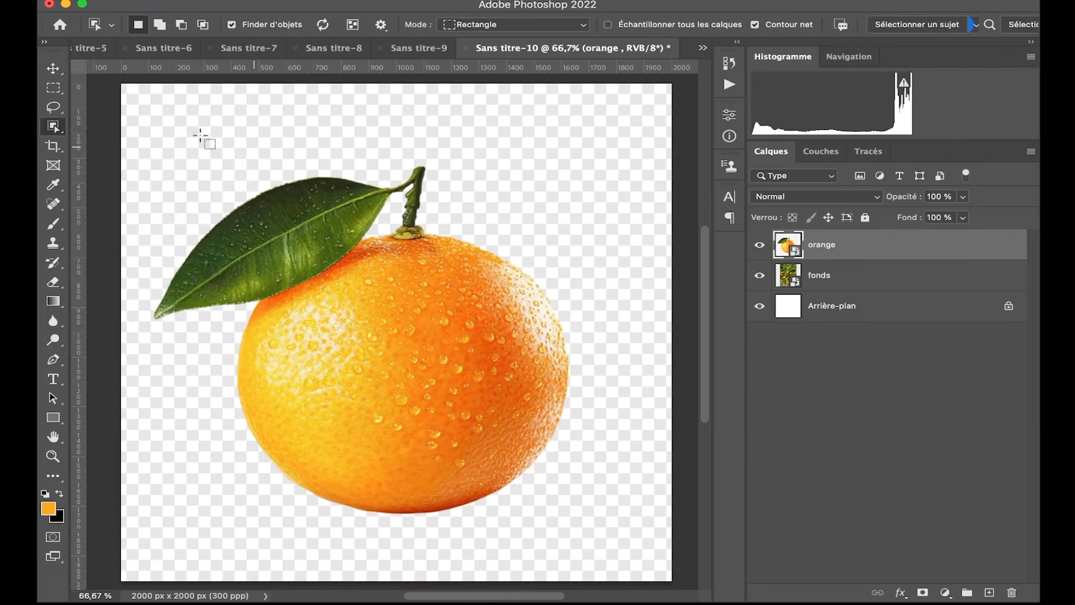
{"action": "left_click_drag", "start_coordinate": [129, 118], "coordinate": [601, 542]}
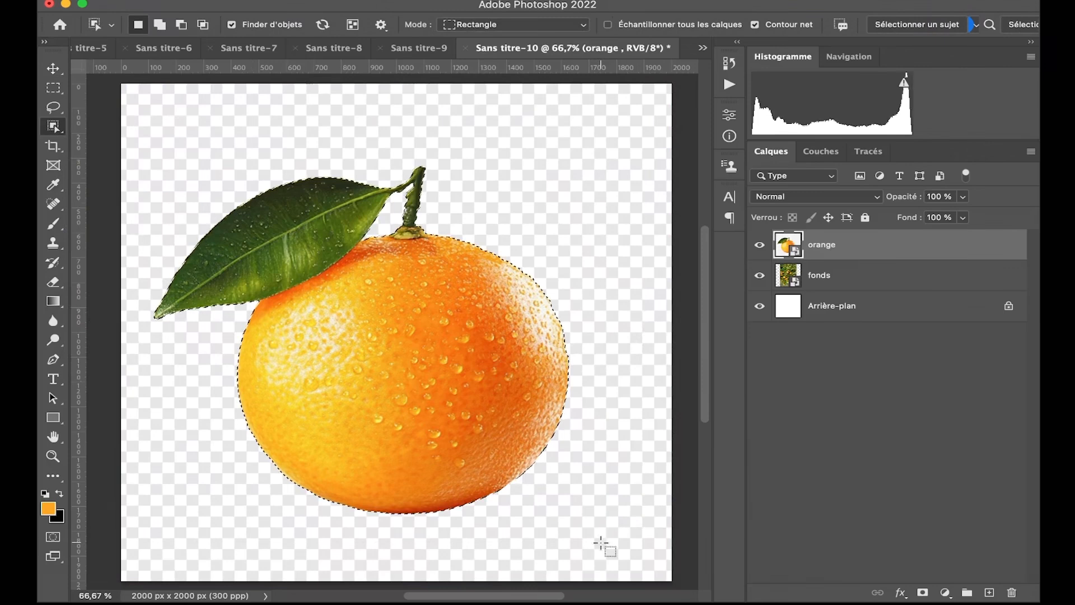
- Check the fruit selection in Quick Mask mode and turn it into a layer mask on the orange layer
{"action": "left_click", "coordinate": [58, 535]}
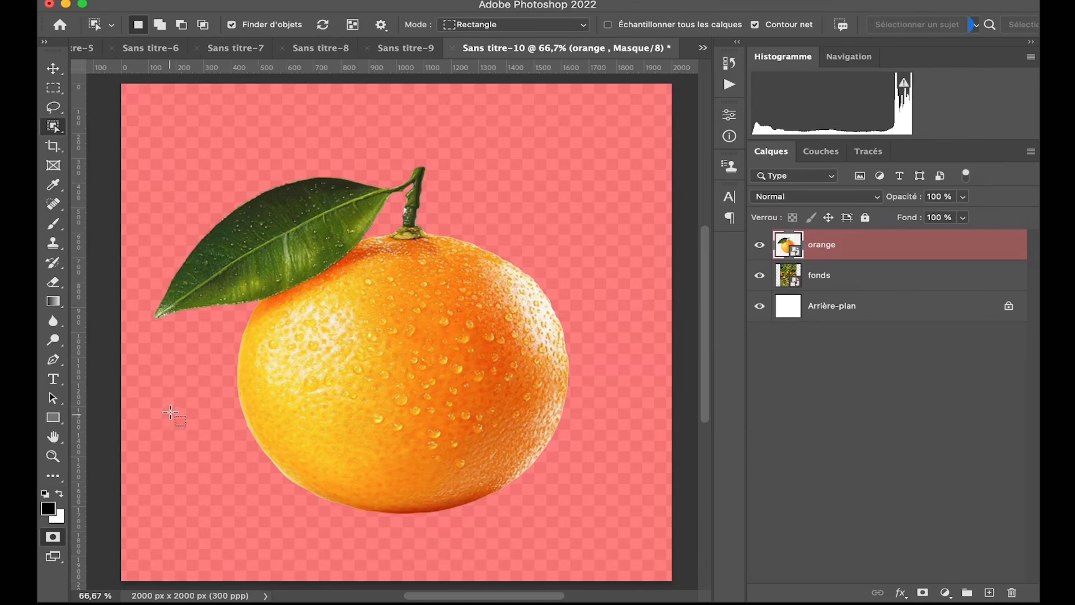
{"action": "left_click", "coordinate": [52, 537]}
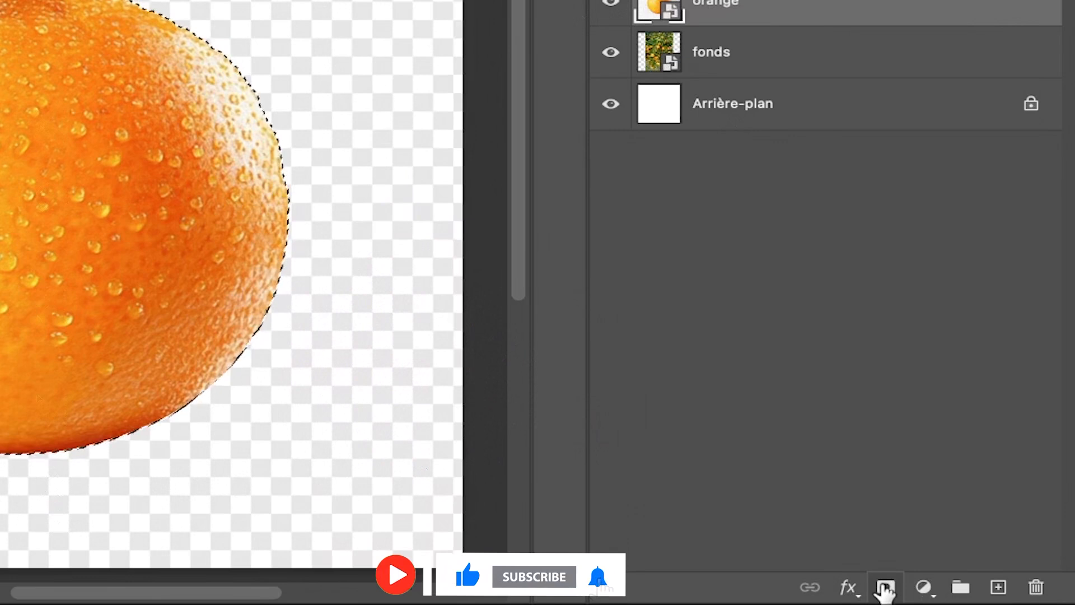
{"action": "left_click", "coordinate": [885, 587]}
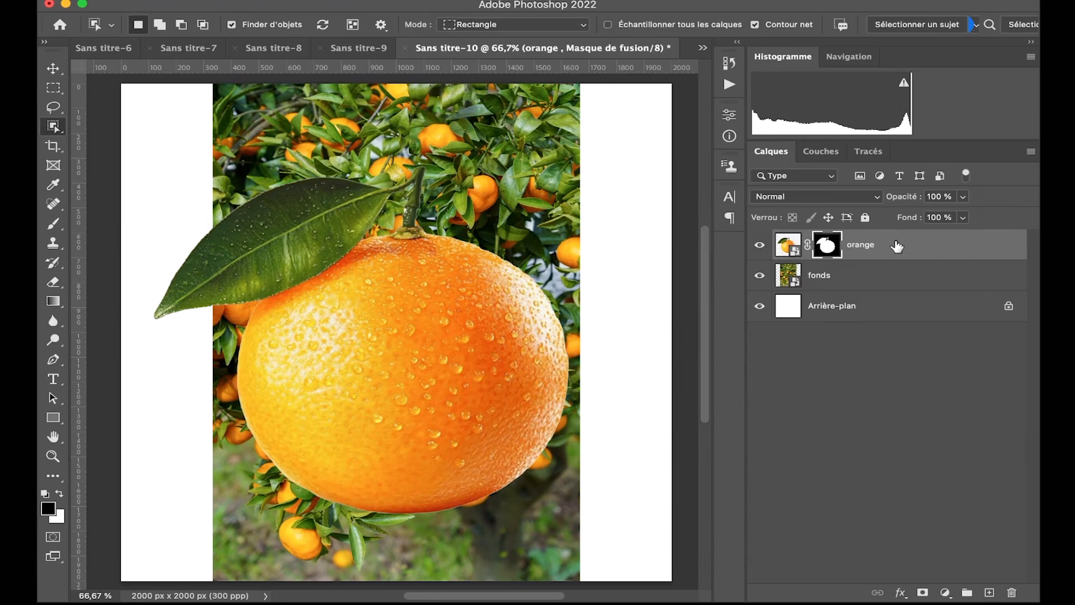
- Duplicate the masked orange layer and hide both the original and the copy
{"action": "key", "text": "super+j"}
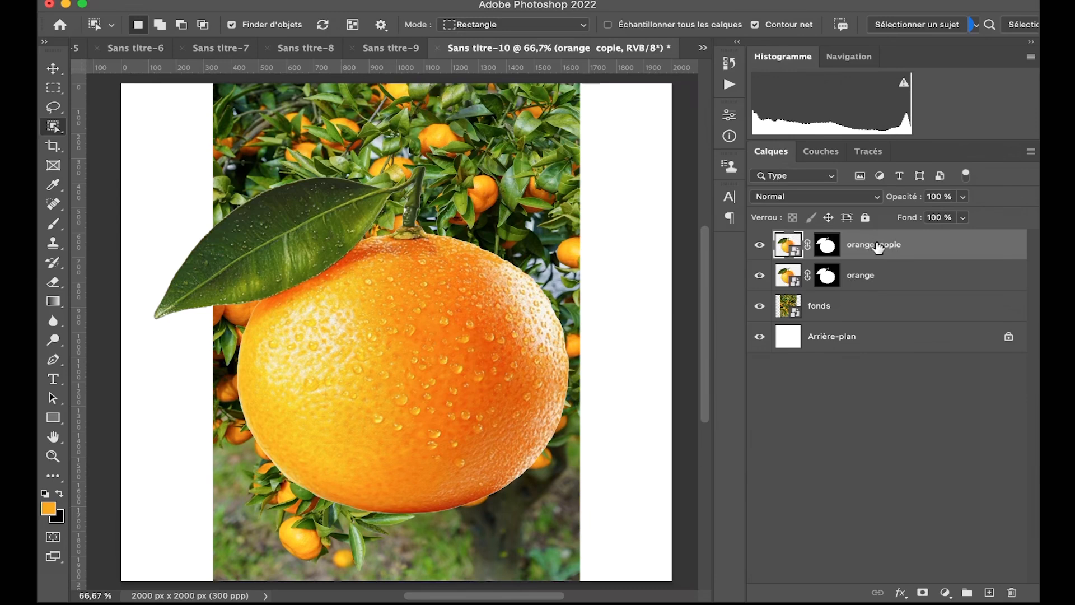
{"action": "left_click", "coordinate": [760, 249]}
{"action": "left_click", "coordinate": [759, 275]}
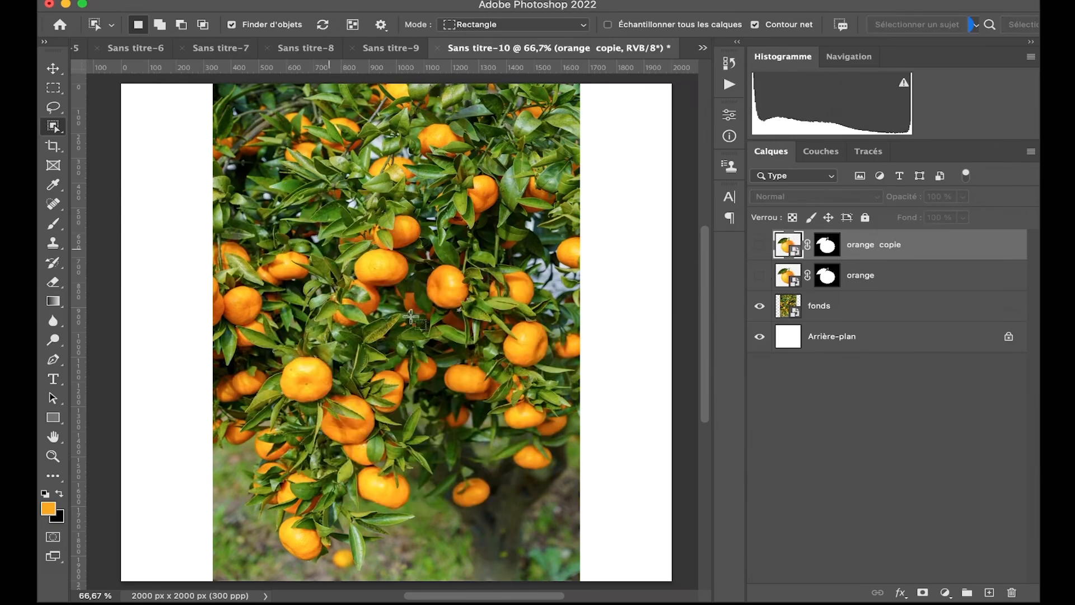
- Scale the fonds layer up proportionally until it covers the full canvas width and shift it slightly downward
{"action": "left_click", "coordinate": [54, 68]}
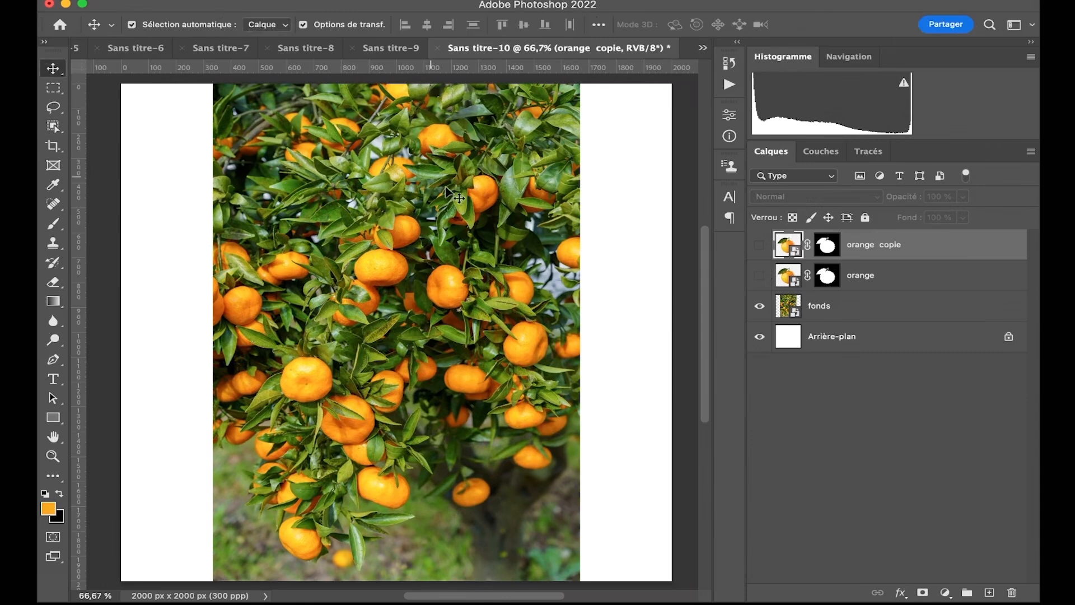
{"action": "left_click", "coordinate": [875, 318]}
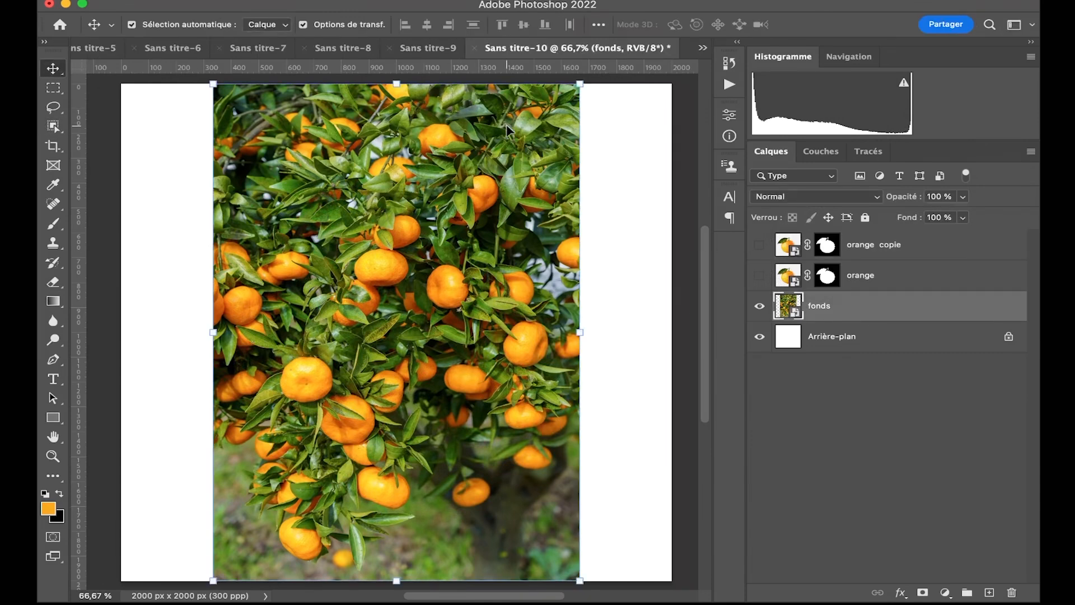
{"action": "left_click_drag", "start_coordinate": [580, 332], "coordinate": [675, 336]}
{"action": "left_click_drag", "start_coordinate": [212, 332], "coordinate": [122, 332]}
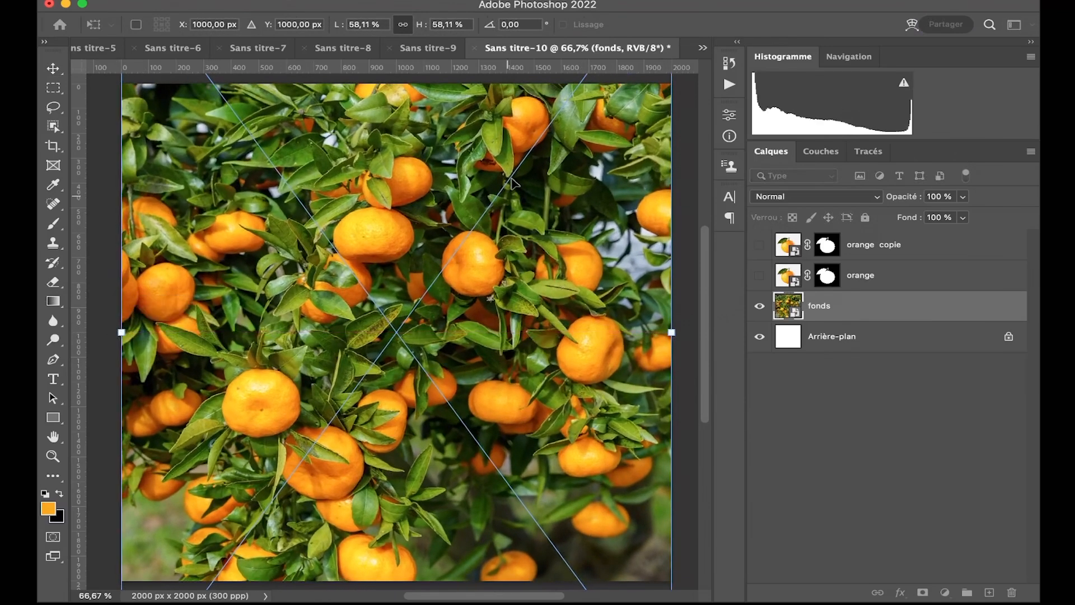
{"action": "left_click_drag", "start_coordinate": [670, 331], "coordinate": [689, 332]}
{"action": "mouse_move", "coordinate": [560, 269]}
{"action": "left_mouse_down"}
{"action": "mouse_move", "coordinate": [535, 277]}
{"action": "mouse_move", "coordinate": [552, 280]}
{"action": "left_mouse_up"}
{"action": "key", "text": "Return"}
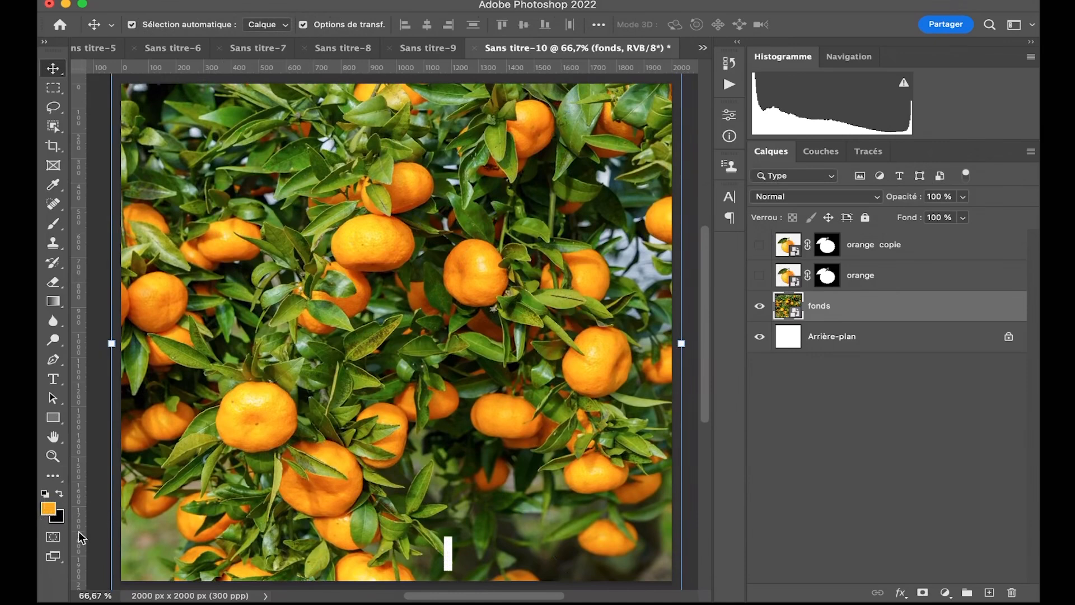
- Add a black-to-transparent gradient fill layer above fonds, with Radial style and Inverser enabled
{"action": "left_click", "coordinate": [59, 496]}
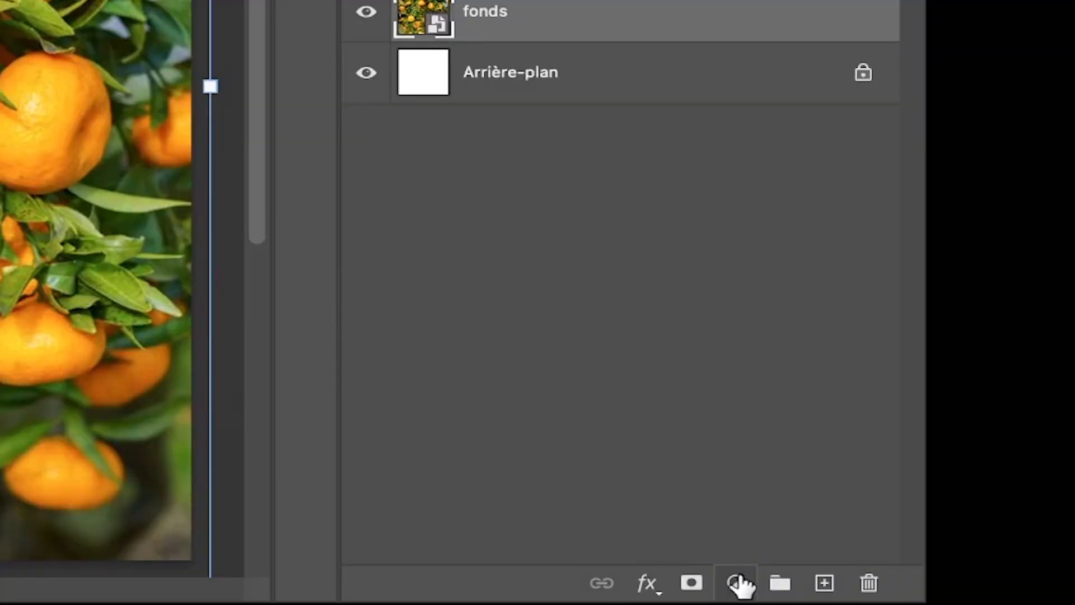
{"action": "left_click", "coordinate": [740, 584]}
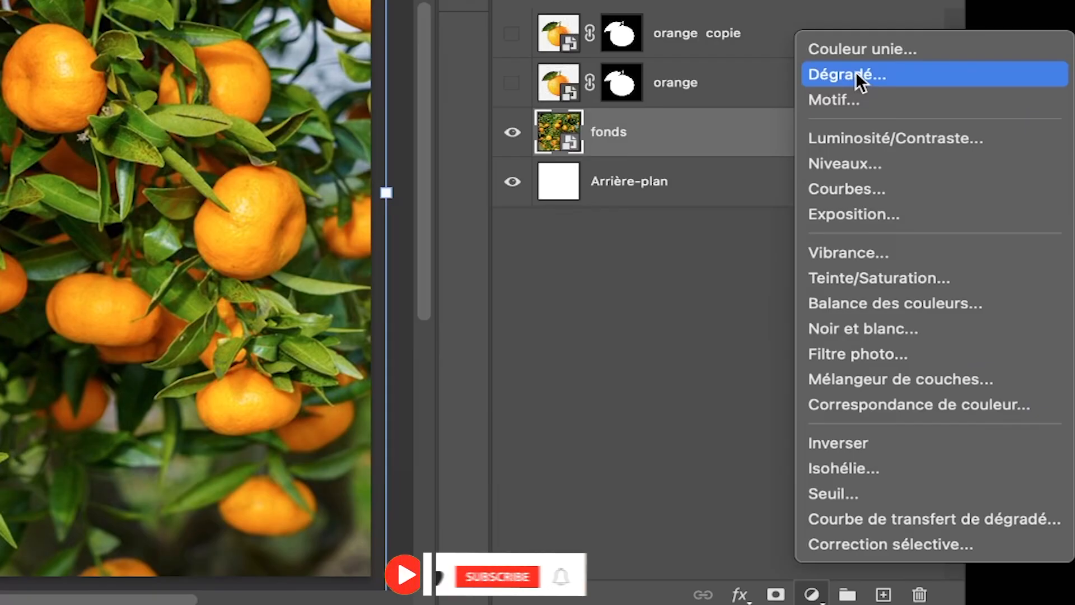
{"action": "left_click", "coordinate": [857, 75]}
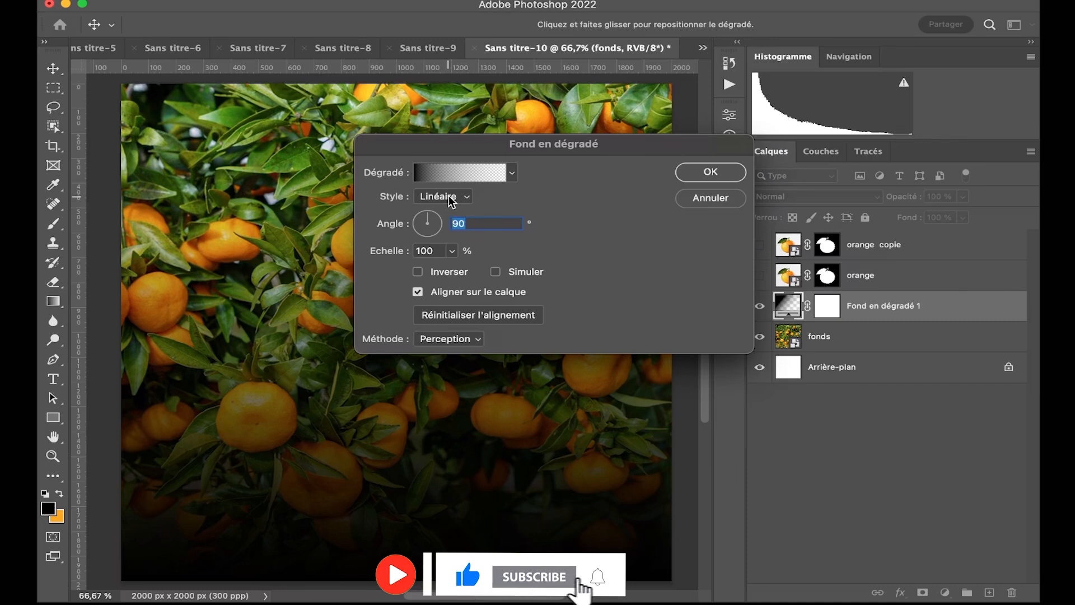
{"action": "left_click", "coordinate": [441, 195]}
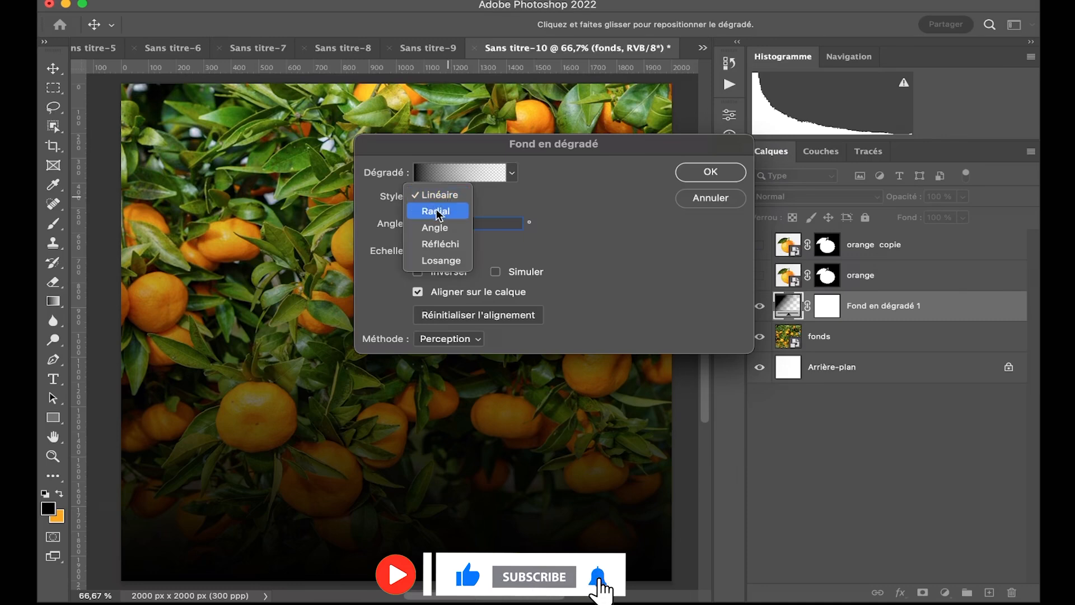
{"action": "left_click", "coordinate": [436, 213]}
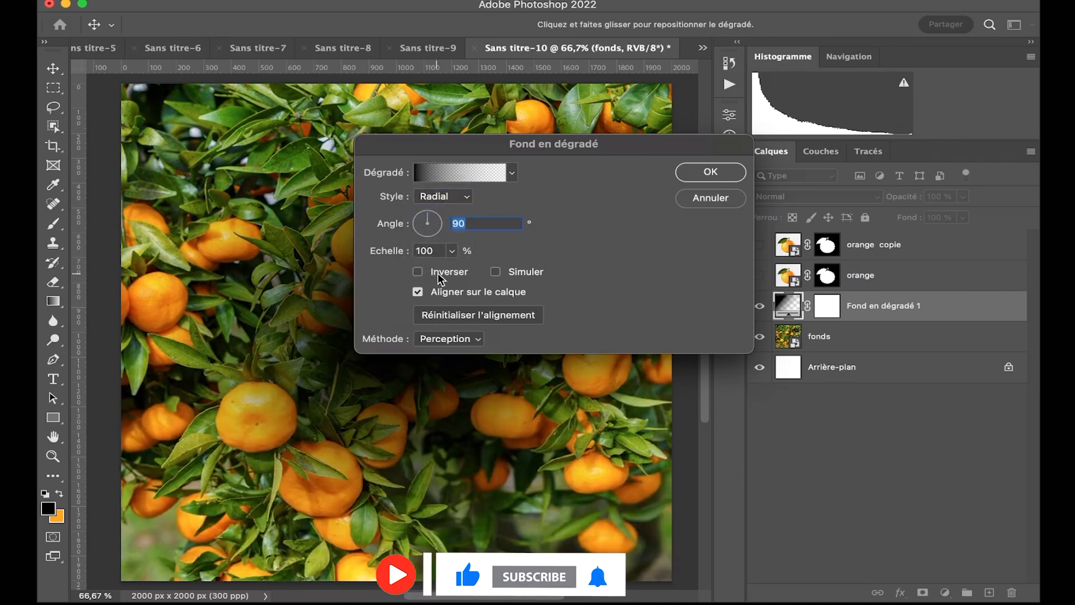
{"action": "left_click", "coordinate": [418, 272]}
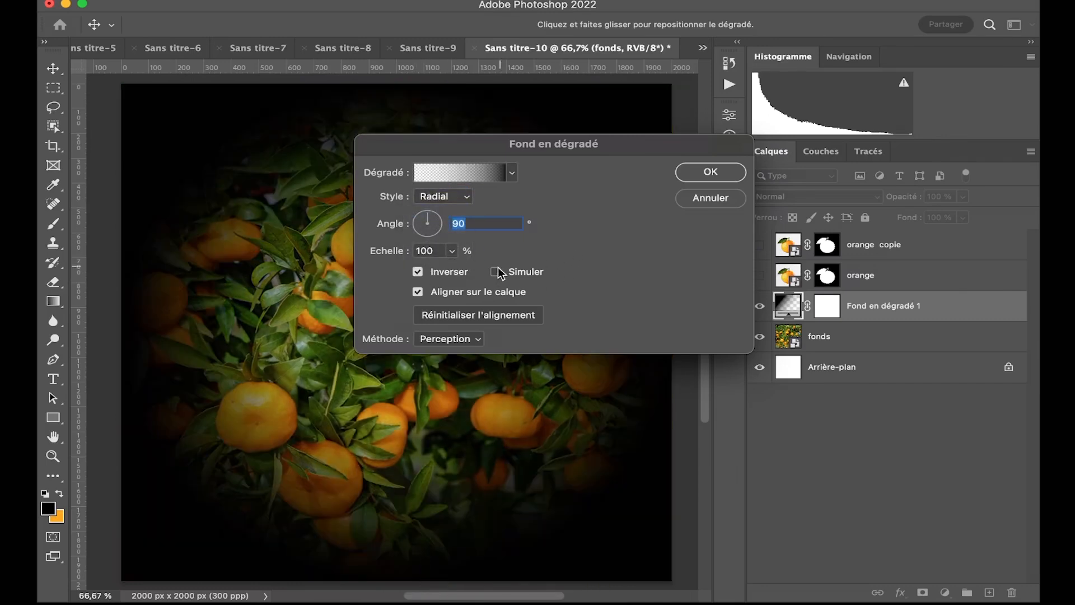
{"action": "left_click", "coordinate": [696, 181]}
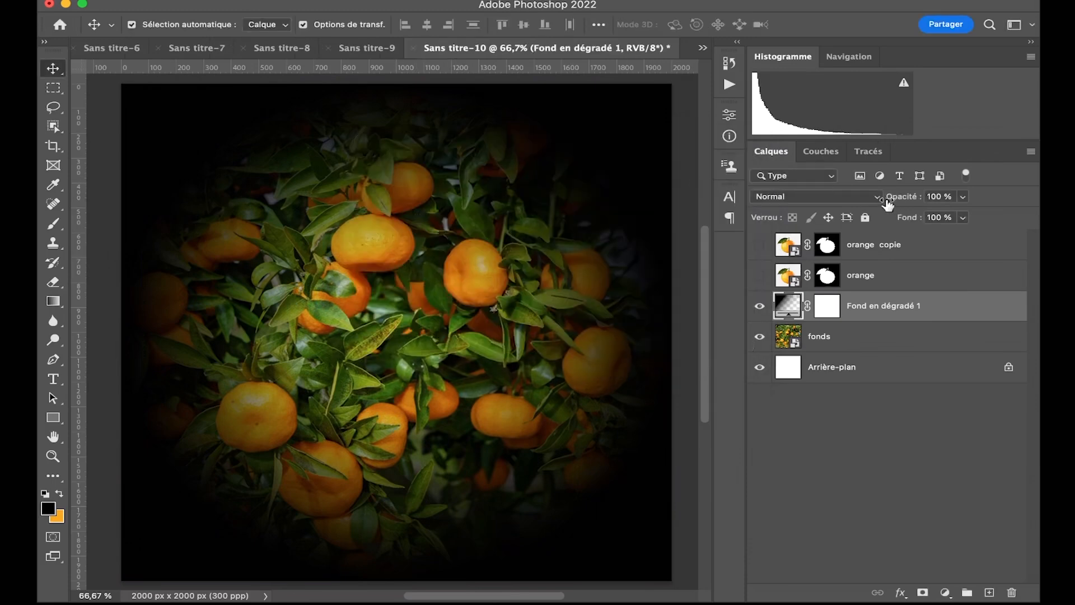
- Preview the blend modes for the gradient fill layer and set it to Lumière linéaire
{"action": "left_click", "coordinate": [851, 200]}
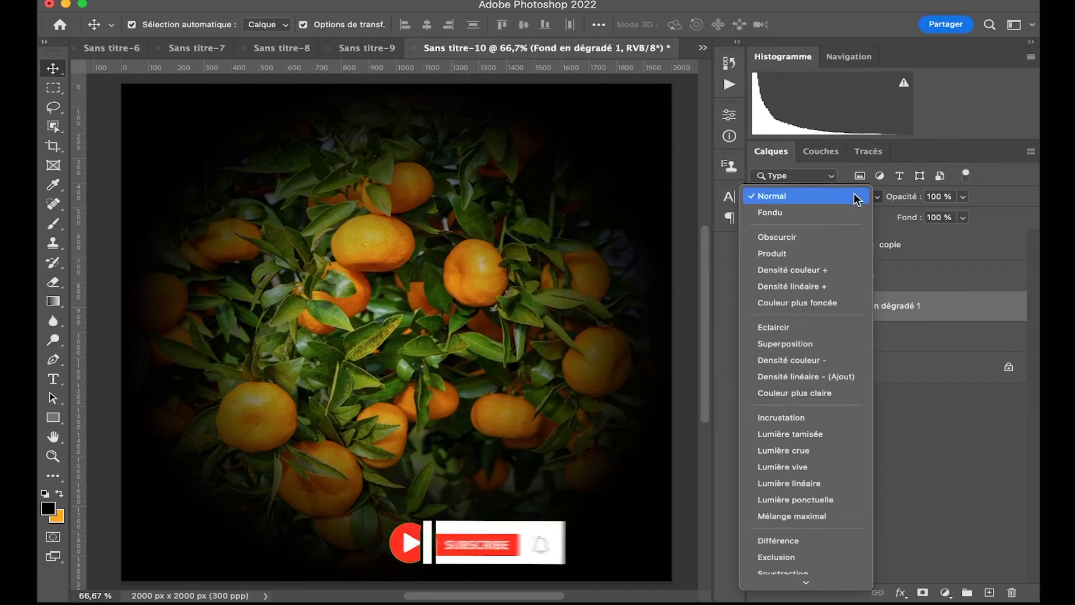
{"action": "key", "text": "Down"}
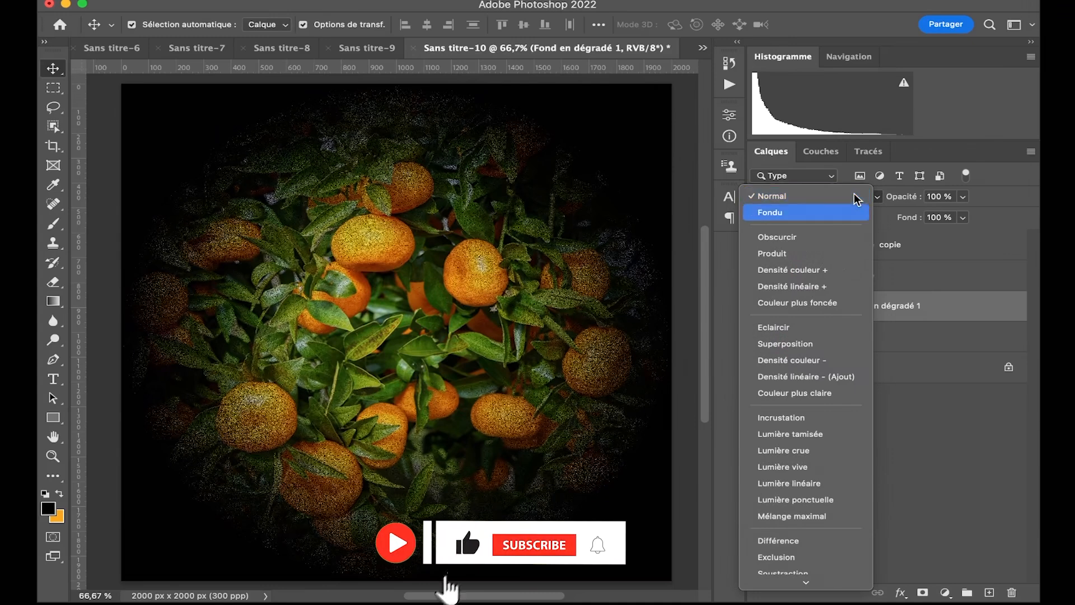
{"action": "key", "text": "Down"}
{"action": "key", "text": "Down"}
{"action": "key", "text": "Down"}
{"action": "key", "text": "Down"}
{"action": "key", "text": "Down"}
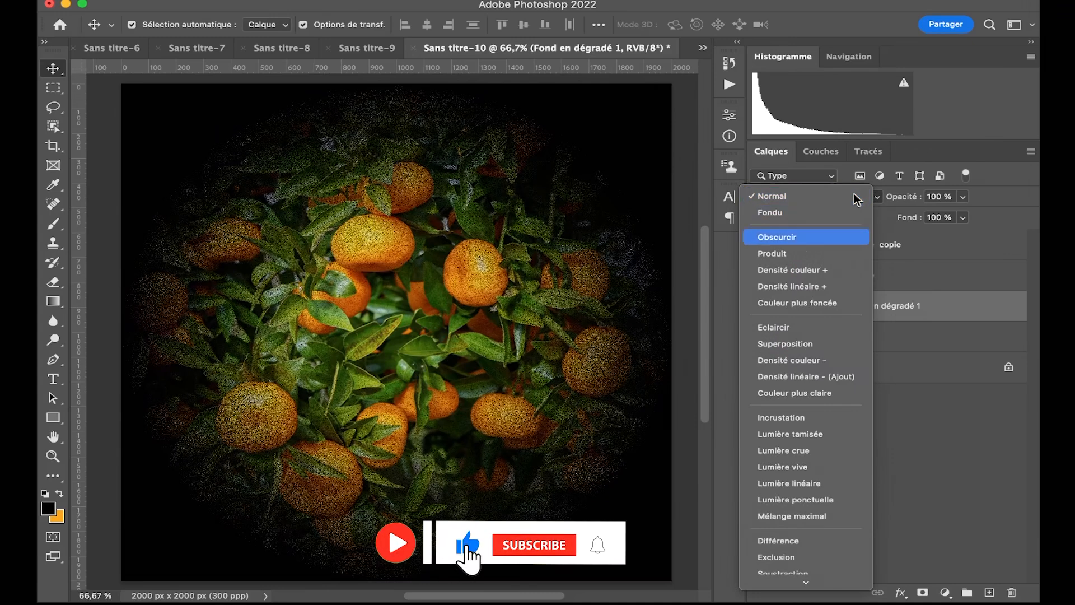
{"action": "key", "text": "Down"}
{"action": "key", "text": "Down"}
{"action": "key", "text": "Down"}
{"action": "key", "text": "Down"}
{"action": "key", "text": "Down"}
{"action": "key", "text": "Down"}
{"action": "key", "text": "Down"}
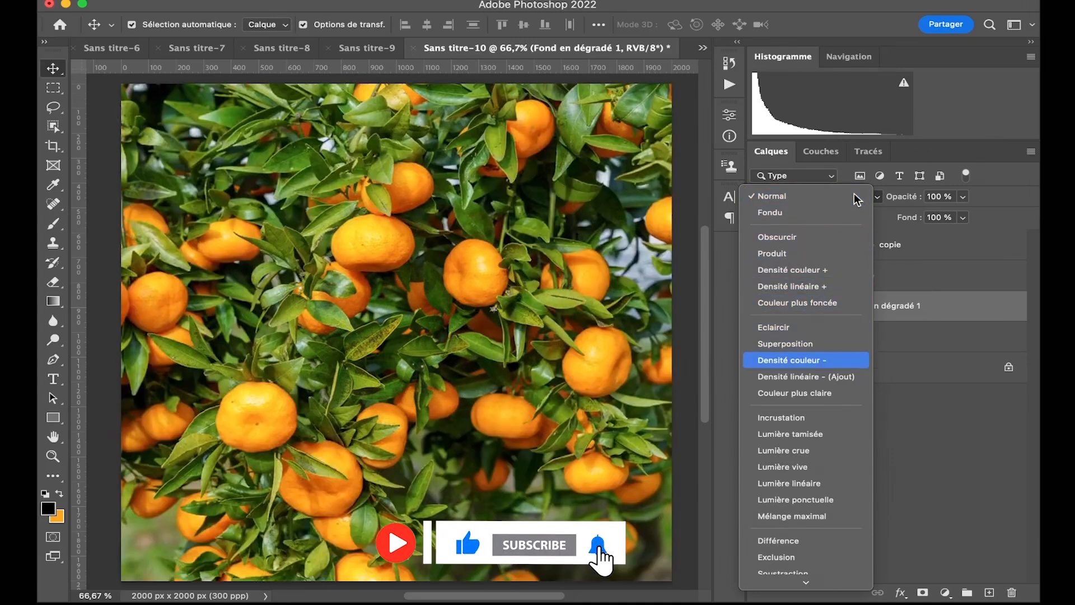
{"action": "key", "text": "Down"}
{"action": "key", "text": "Down"}
{"action": "key", "text": "Down"}
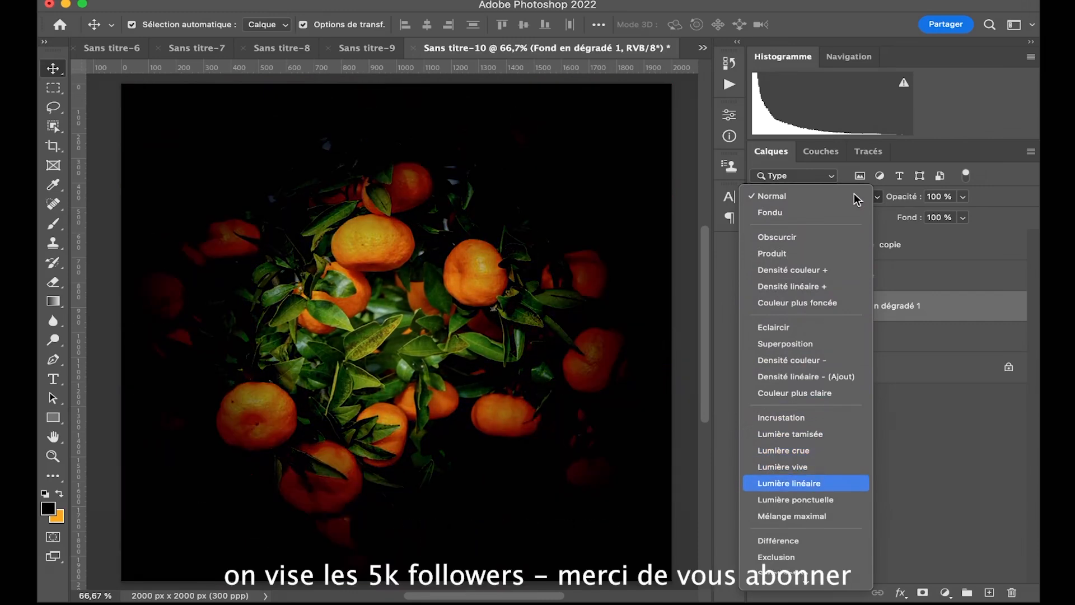
{"action": "key", "text": "Return"}
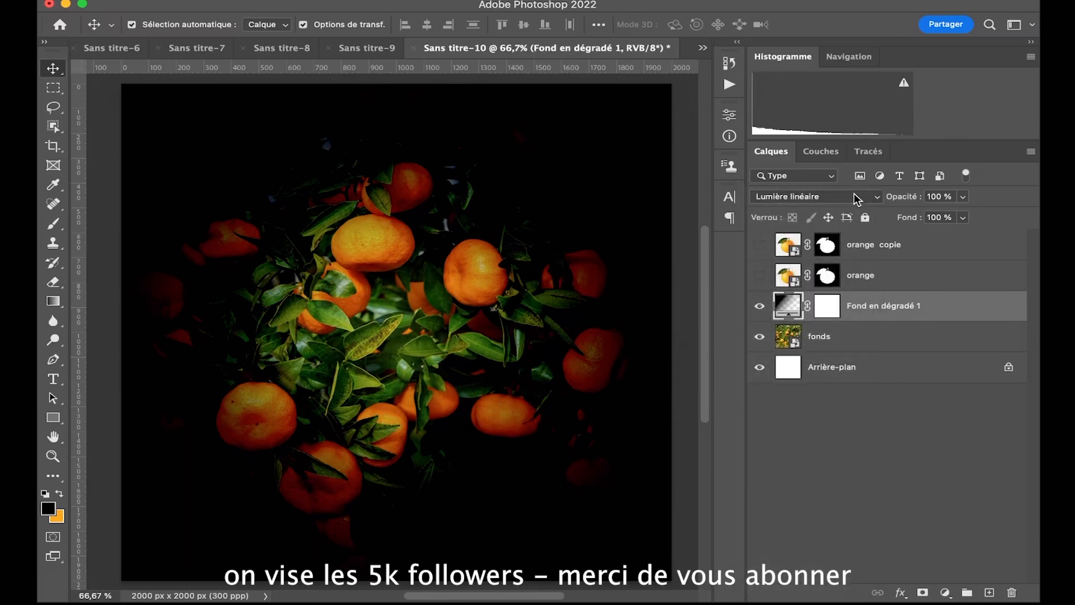
- Reduce the opacity of the Fond en dégradé 1 layer to 60 %
{"action": "type", "text": "93"}
{"action": "key", "text": "Return"}
{"action": "key", "text": "Down"}
{"action": "key", "text": "Down"}
{"action": "key", "text": "Down"}
{"action": "key", "text": "Down"}
{"action": "key", "text": "Down"}
{"action": "key", "text": "Down"}
{"action": "key", "text": "Down"}
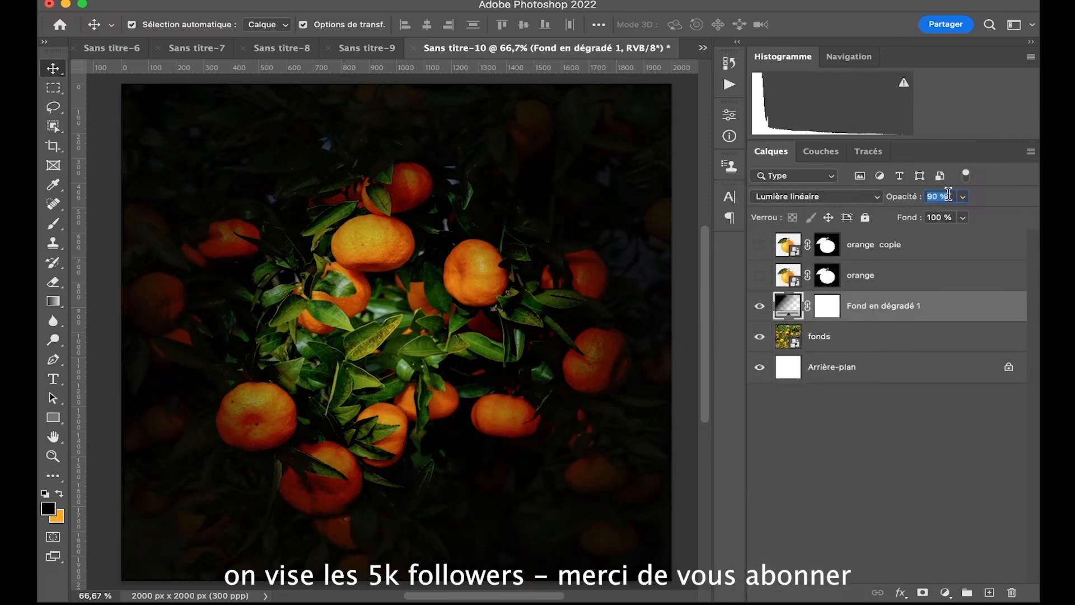
{"action": "key", "text": "Up"}
{"action": "key", "text": "Up"}
{"action": "key", "text": "Up"}
{"action": "key", "text": "Up"}
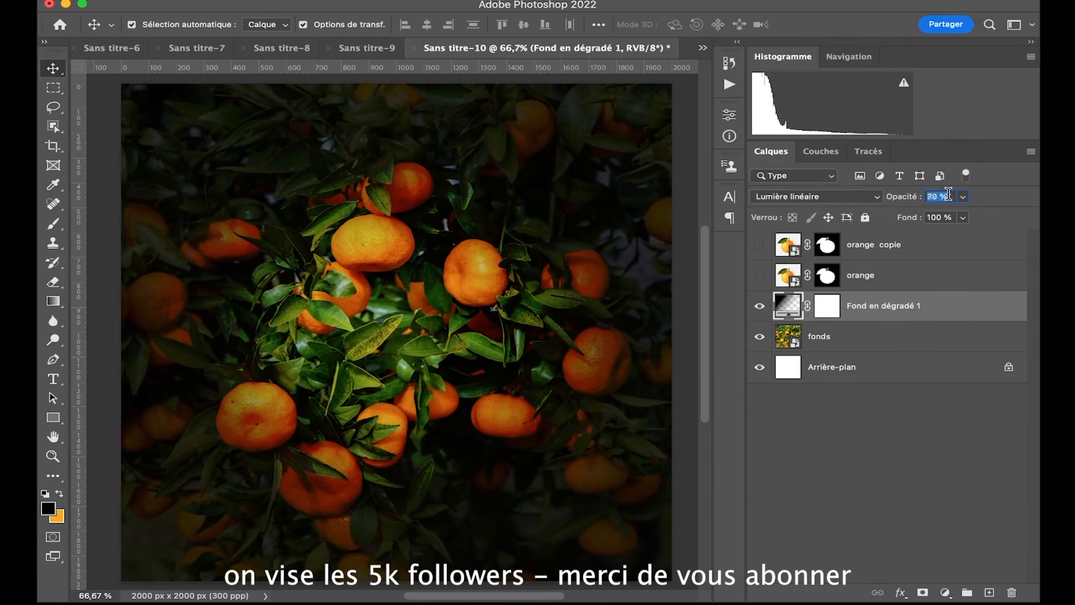
{"action": "key", "text": "Down"}
{"action": "key", "text": "Down"}
{"action": "key", "text": "Down"}
{"action": "key", "text": "Down"}
{"action": "key", "text": "Down"}
{"action": "key", "text": "Down"}
{"action": "key", "text": "Down"}
{"action": "key", "text": "Down"}
{"action": "key", "text": "Down"}
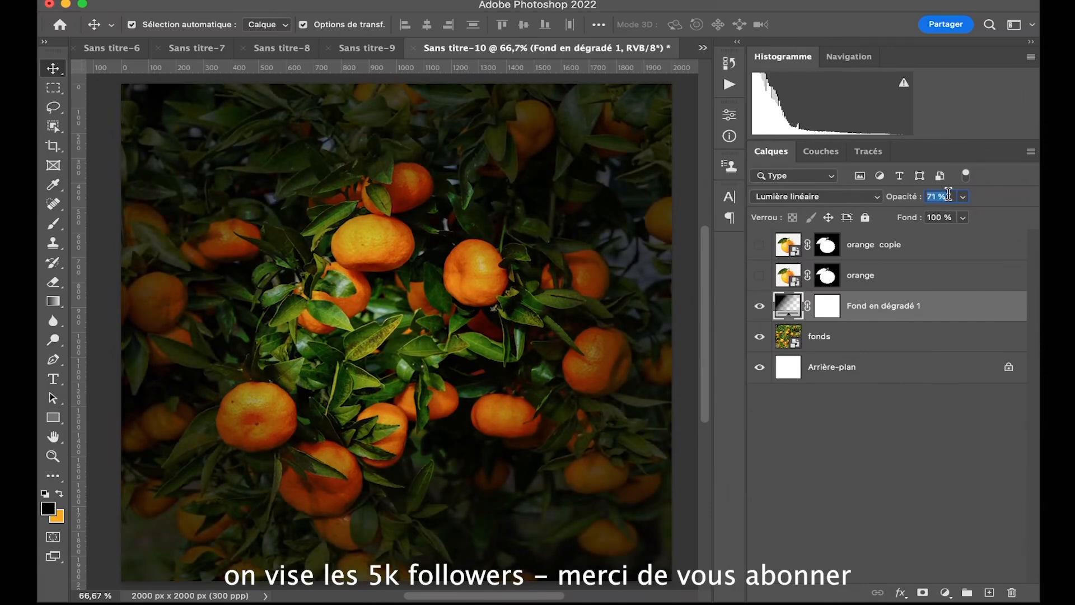
{"action": "key", "text": "Down"}
{"action": "key", "text": "Down"}
{"action": "key", "text": "Down"}
{"action": "key", "text": "Down"}
{"action": "key", "text": "Down"}
{"action": "key", "text": "Down"}
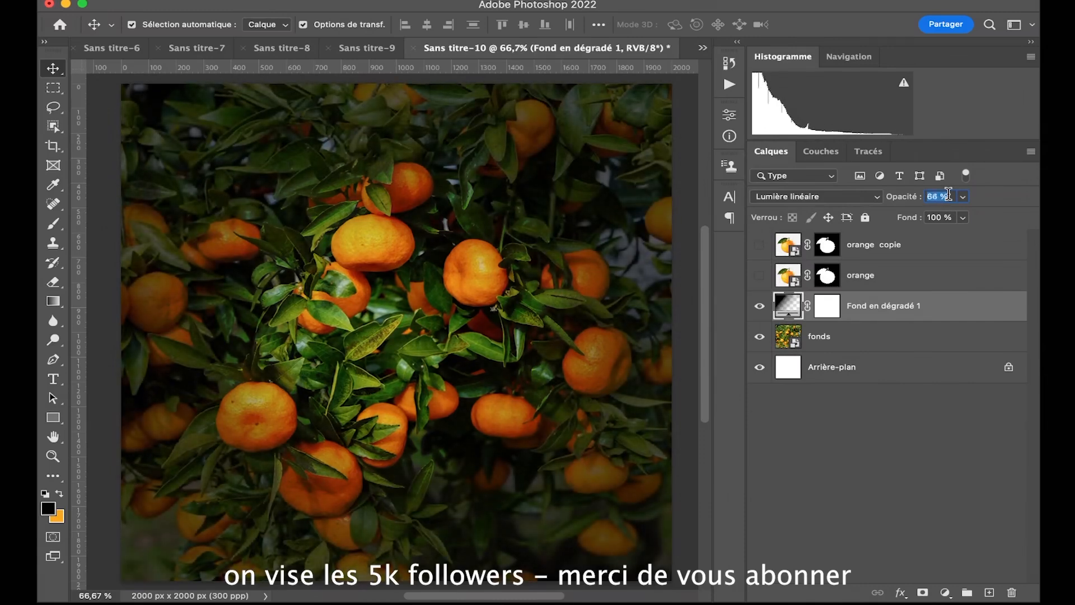
{"action": "key", "text": "Down"}
{"action": "key", "text": "Down"}
{"action": "key", "text": "Down"}
{"action": "key", "text": "Down"}
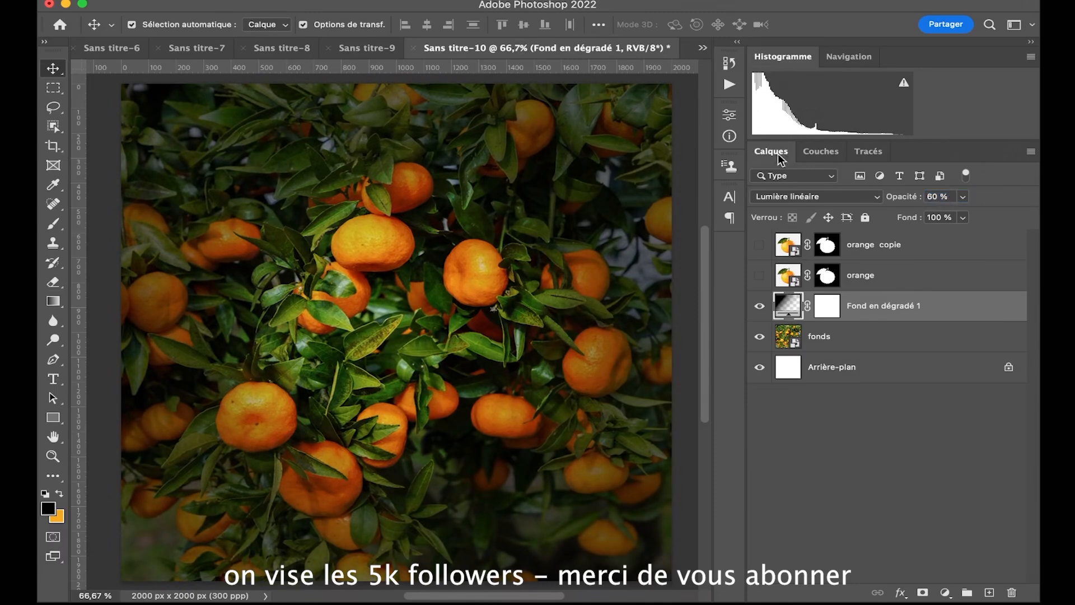
{"action": "left_click", "coordinate": [698, 213]}
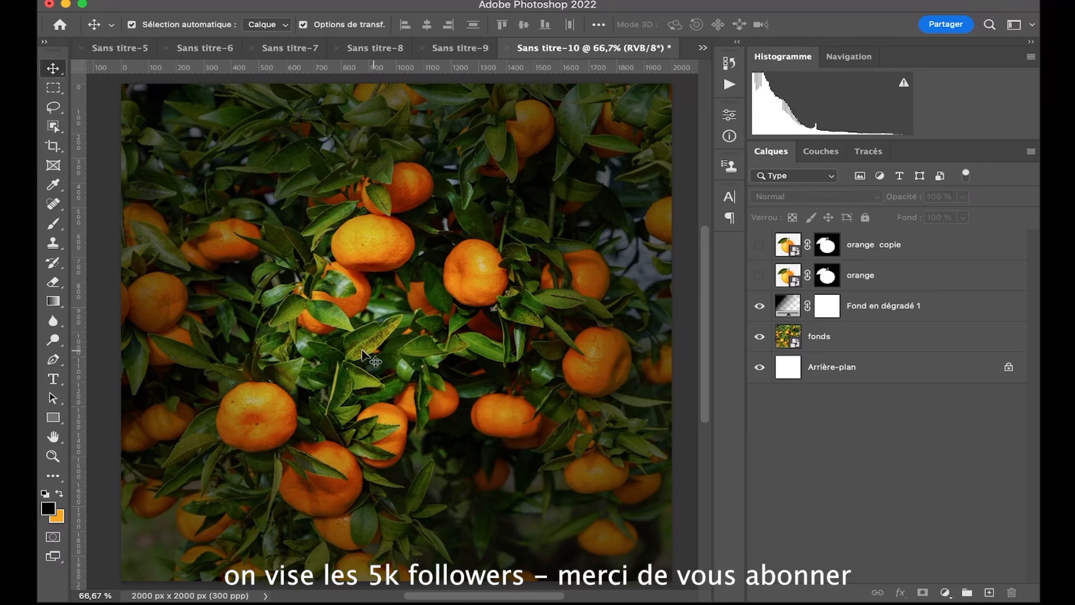
- Convert the fonds layer to a smart object
{"action": "left_click", "coordinate": [882, 314]}
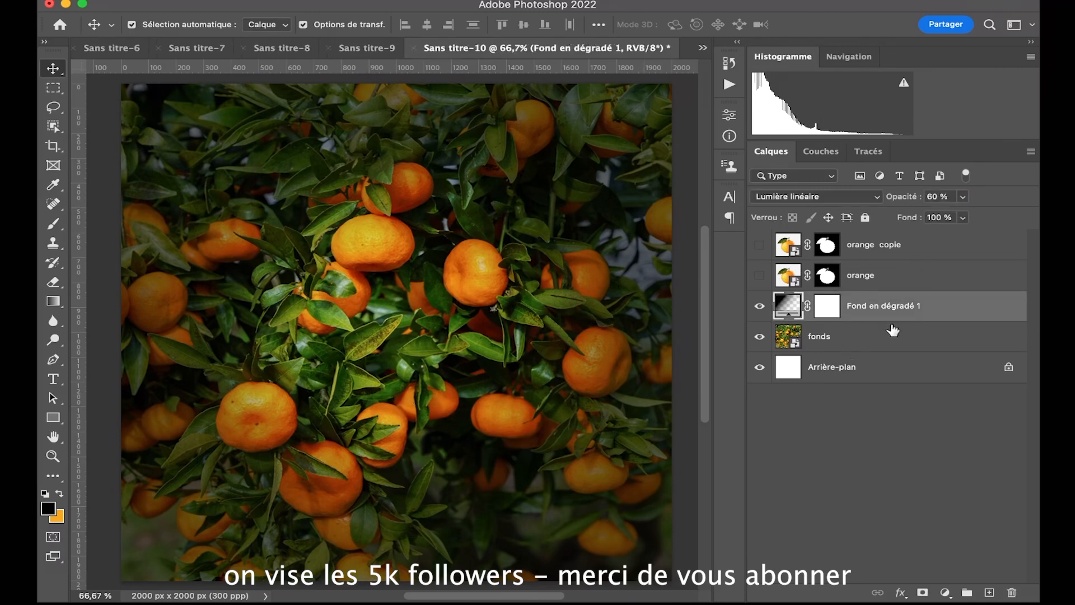
{"action": "double_click", "coordinate": [871, 335]}
{"action": "left_click", "coordinate": [1015, 182]}
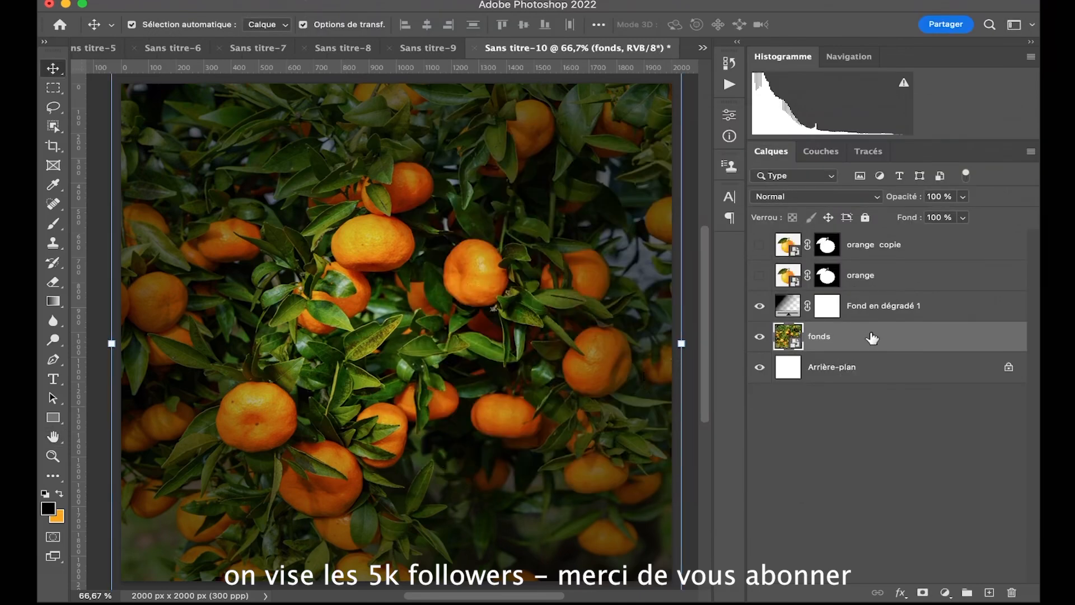
{"action": "right_click", "coordinate": [872, 338]}
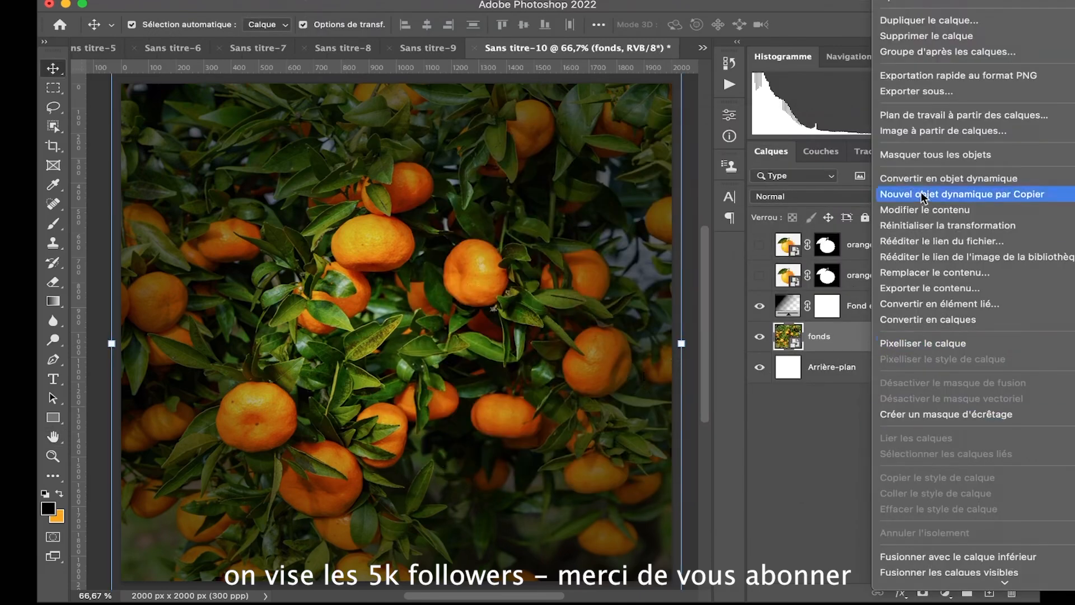
{"action": "left_click", "coordinate": [914, 177]}
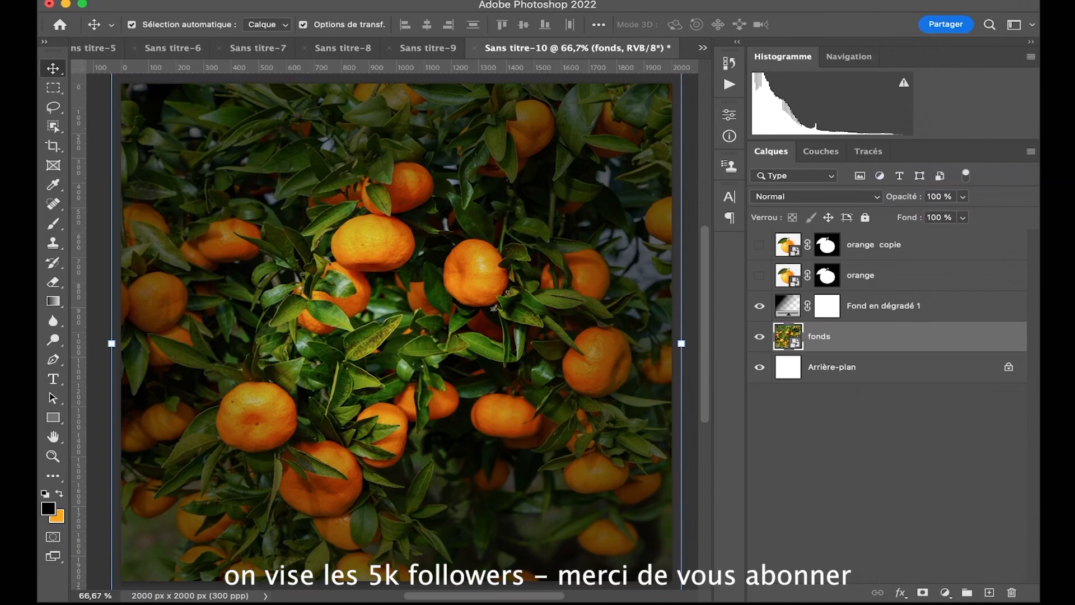
- Apply a Flou gaussien filter with a radius of 13,4 pixels to the fonds layer
{"action": "left_click", "coordinate": [472, 0]}
{"action": "mouse_move", "coordinate": [501, 234]}
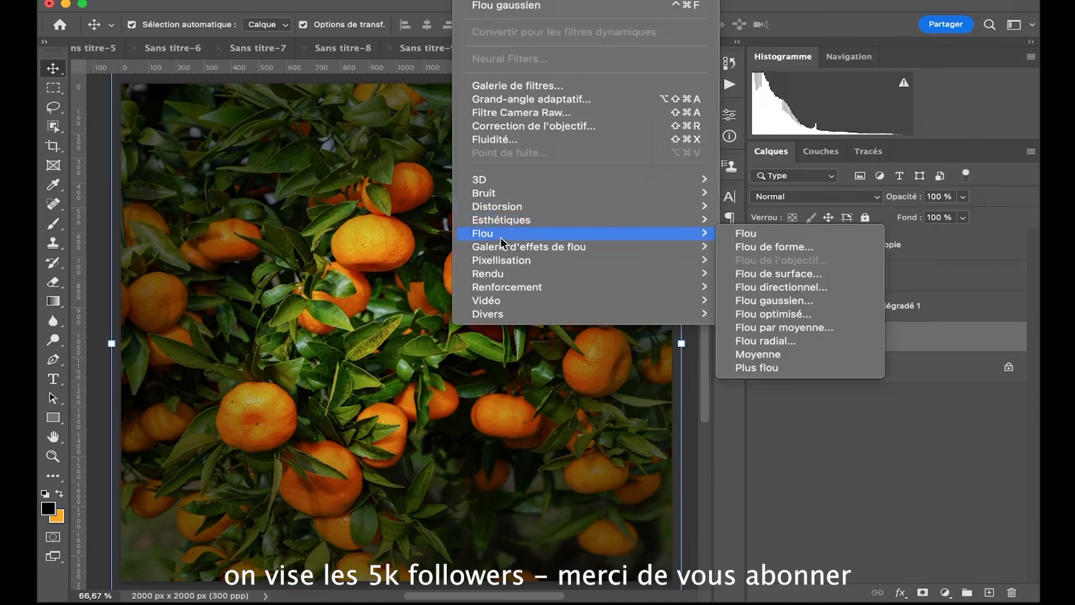
{"action": "left_click", "coordinate": [779, 301]}
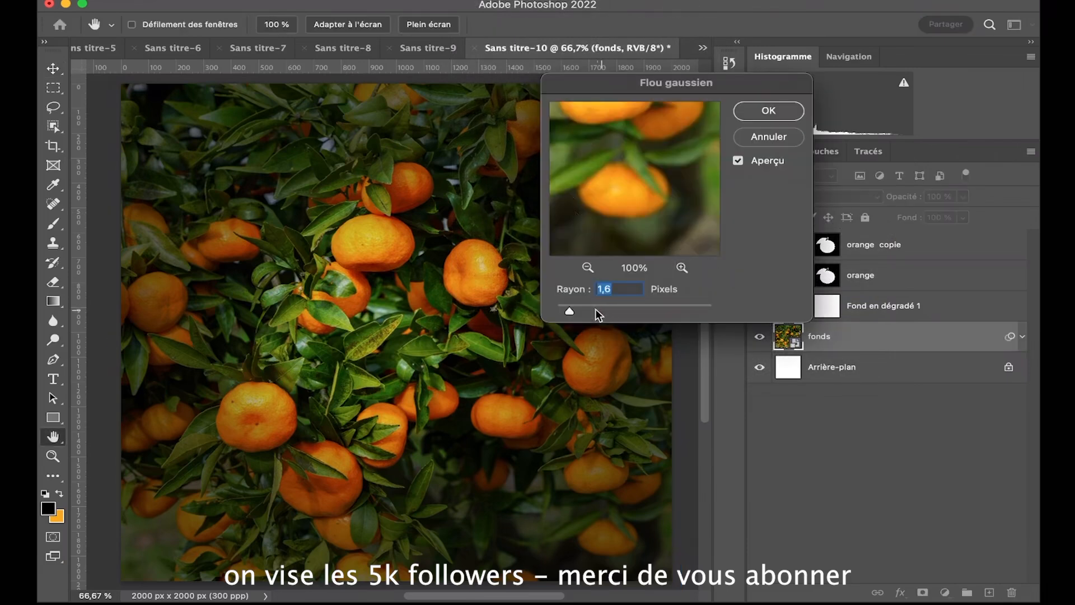
{"action": "left_click", "coordinate": [584, 306]}
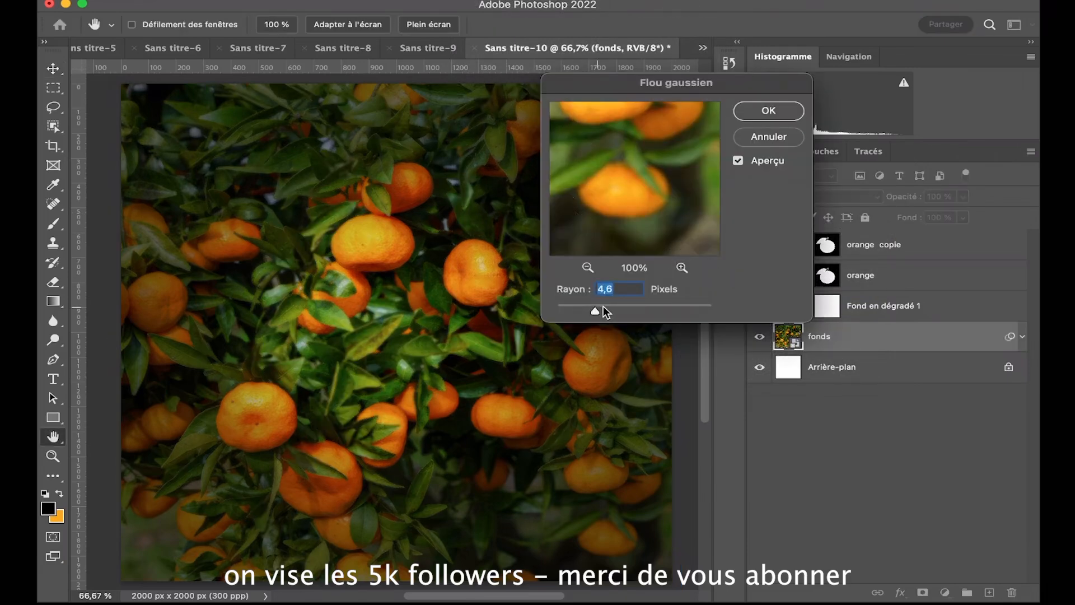
{"action": "mouse_move", "coordinate": [604, 307]}
{"action": "left_mouse_down"}
{"action": "mouse_move", "coordinate": [632, 310]}
{"action": "mouse_move", "coordinate": [621, 306]}
{"action": "left_mouse_up"}
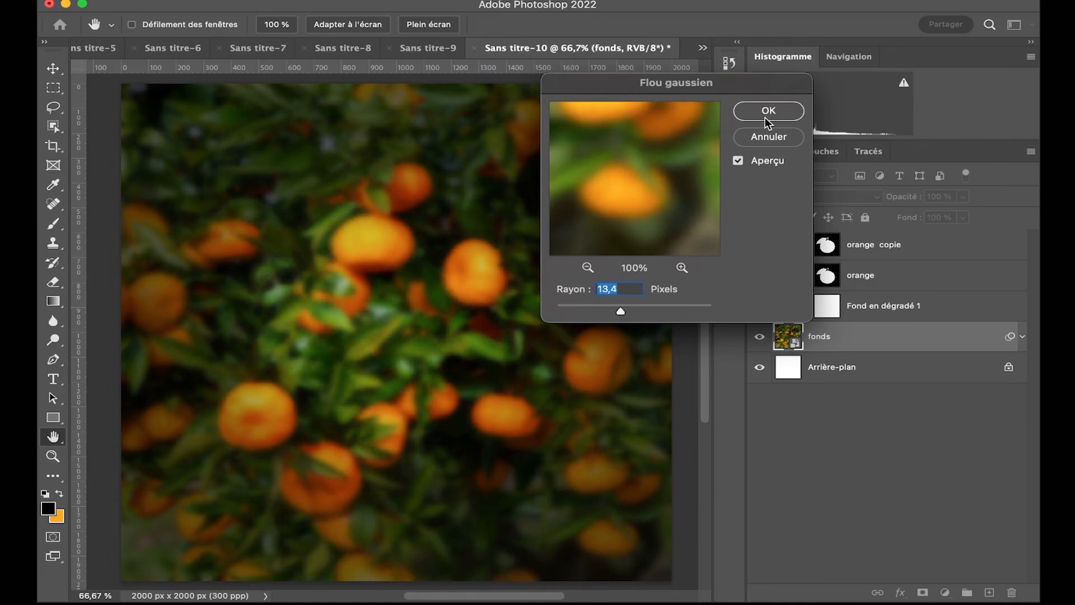
{"action": "left_click", "coordinate": [779, 111]}
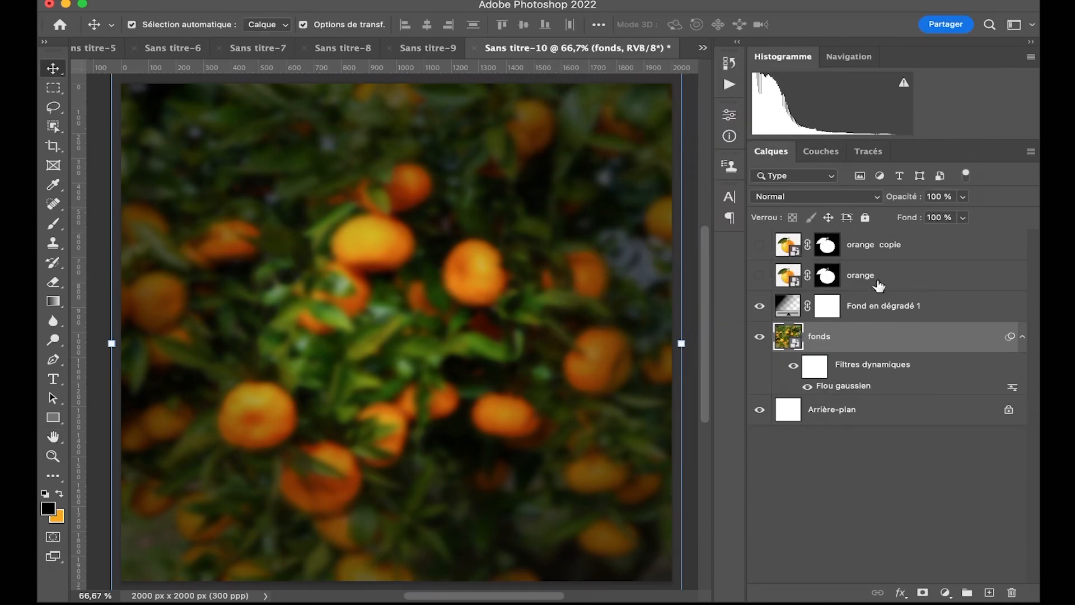
- Group the Fond en dégradé 1 and fonds layers and name the group "fond orange"
{"action": "left_click", "coordinate": [941, 307]}
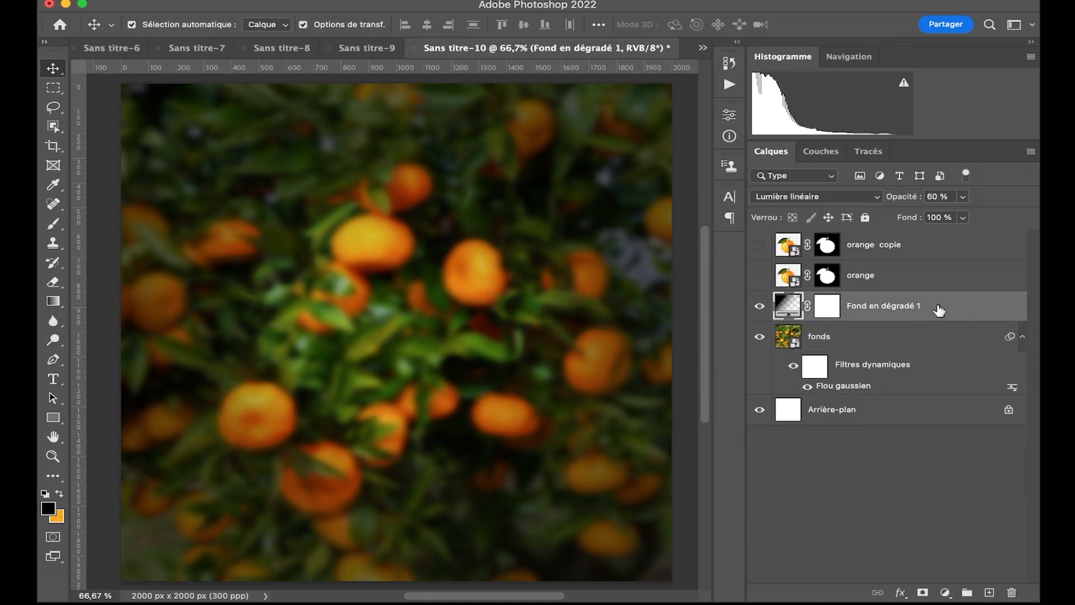
{"action": "left_click", "coordinate": [896, 348], "text": "super"}
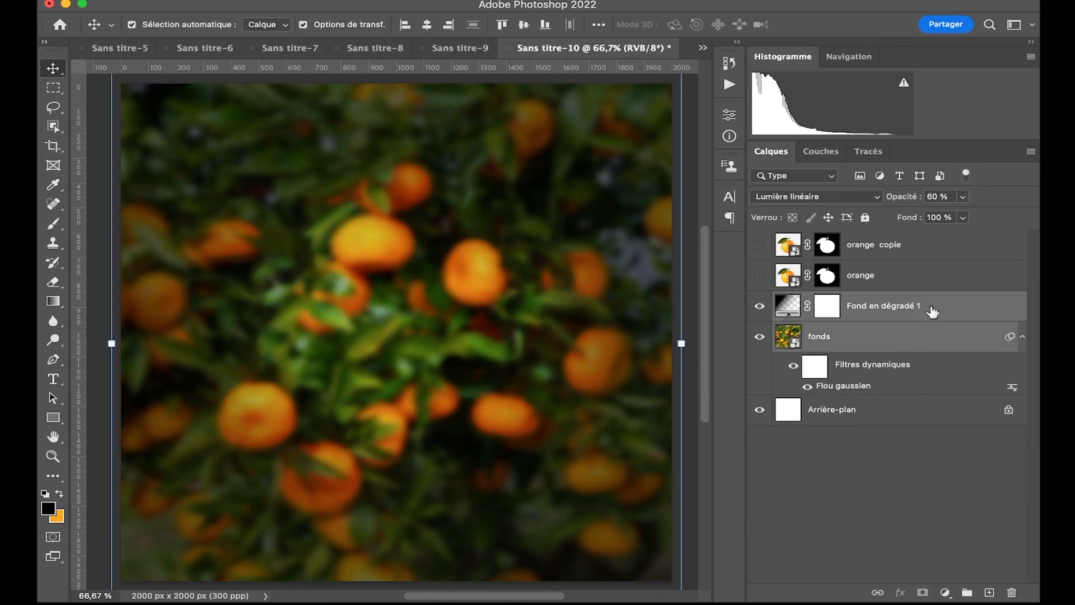
{"action": "key", "text": "super+g"}
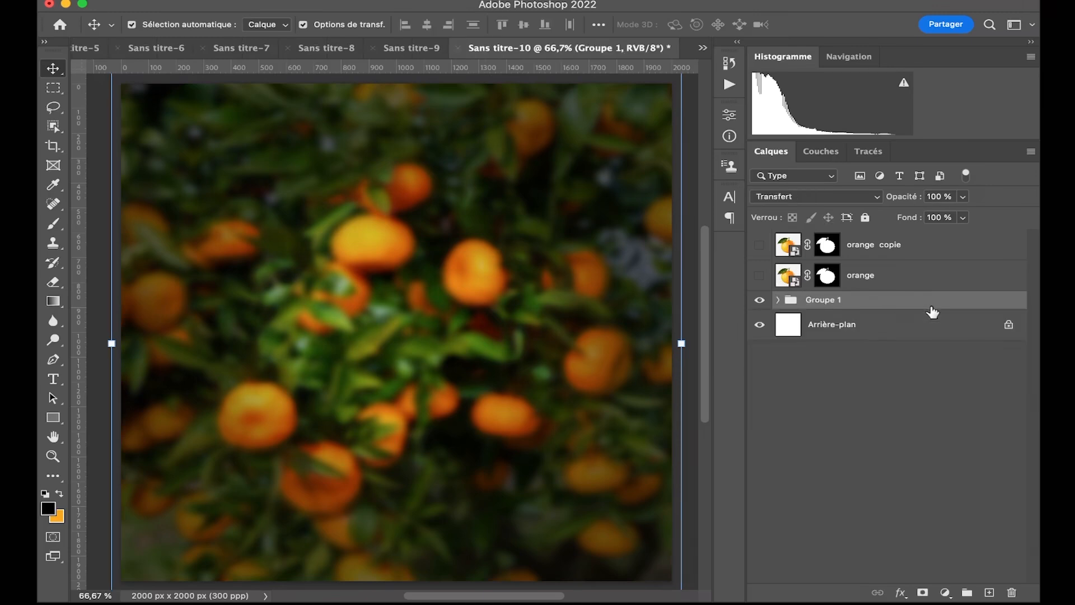
{"action": "double_click", "coordinate": [821, 301]}
{"action": "type", "text": "fond orange"}
{"action": "key", "text": "Return"}
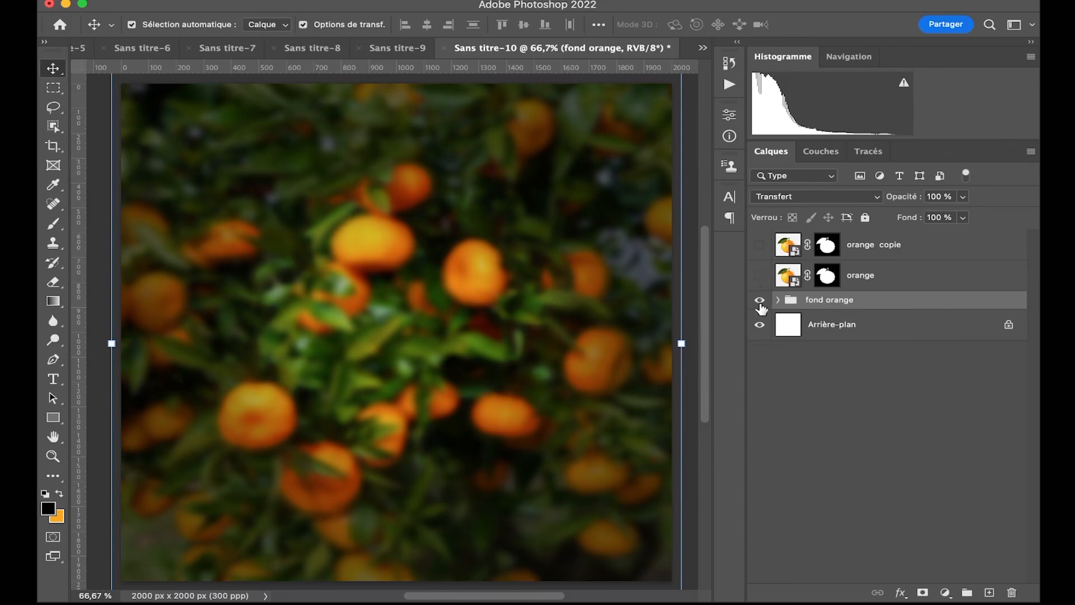
- Check the fond orange group by hiding and showing it, and make both orange layers visible
{"action": "left_click", "coordinate": [760, 301]}
{"action": "left_click", "coordinate": [759, 301]}
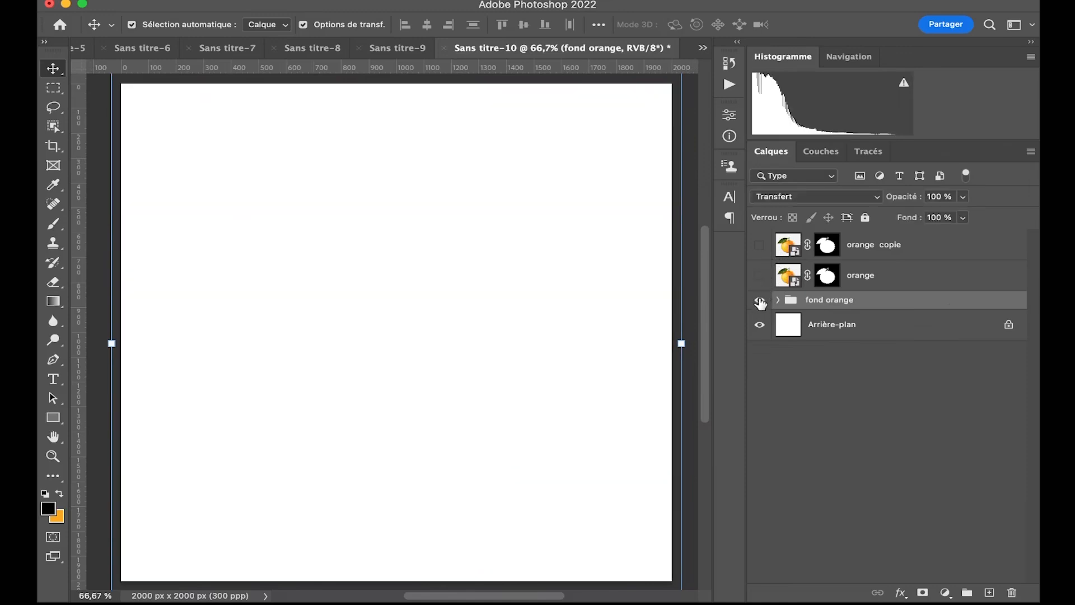
{"action": "left_click", "coordinate": [760, 275]}
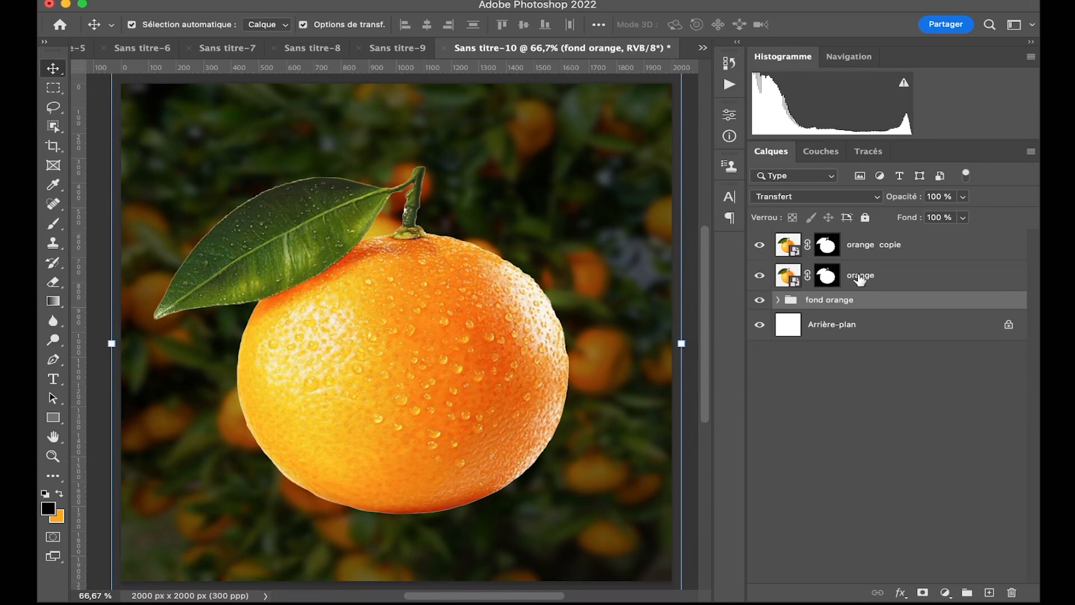
- Convert the masked orange layer, the one below orange copie, to a smart object
{"action": "left_click", "coordinate": [871, 277]}
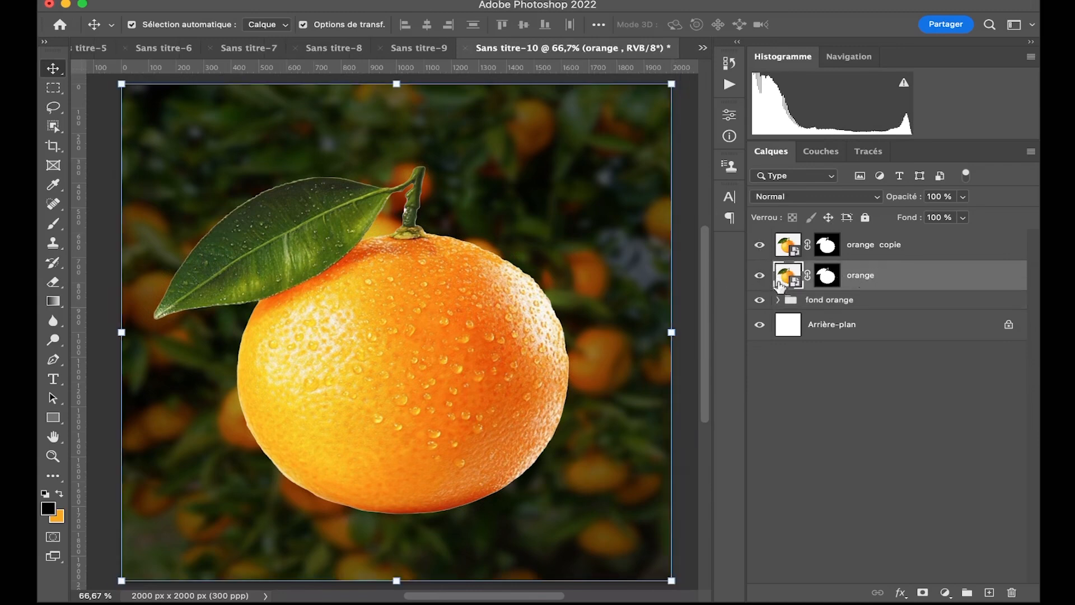
{"action": "right_click", "coordinate": [904, 275]}
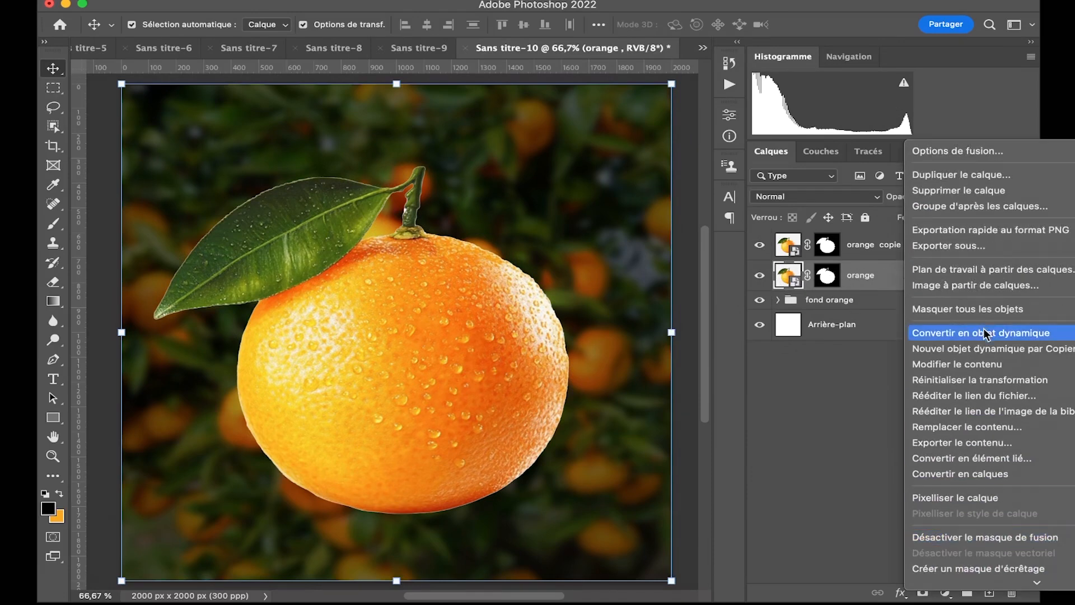
{"action": "left_click", "coordinate": [984, 332]}
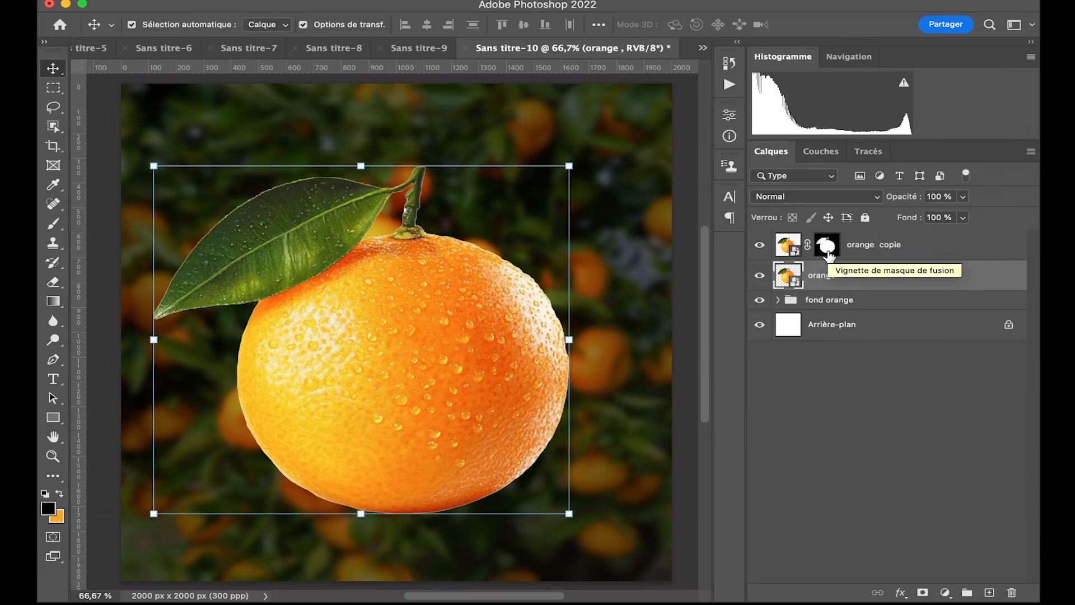
- Select the leaf and stem on the orange copie layer with Object Selection, and complete the leaf area with Quick Selection
{"action": "left_click", "coordinate": [903, 247]}
{"action": "key", "text": "p"}
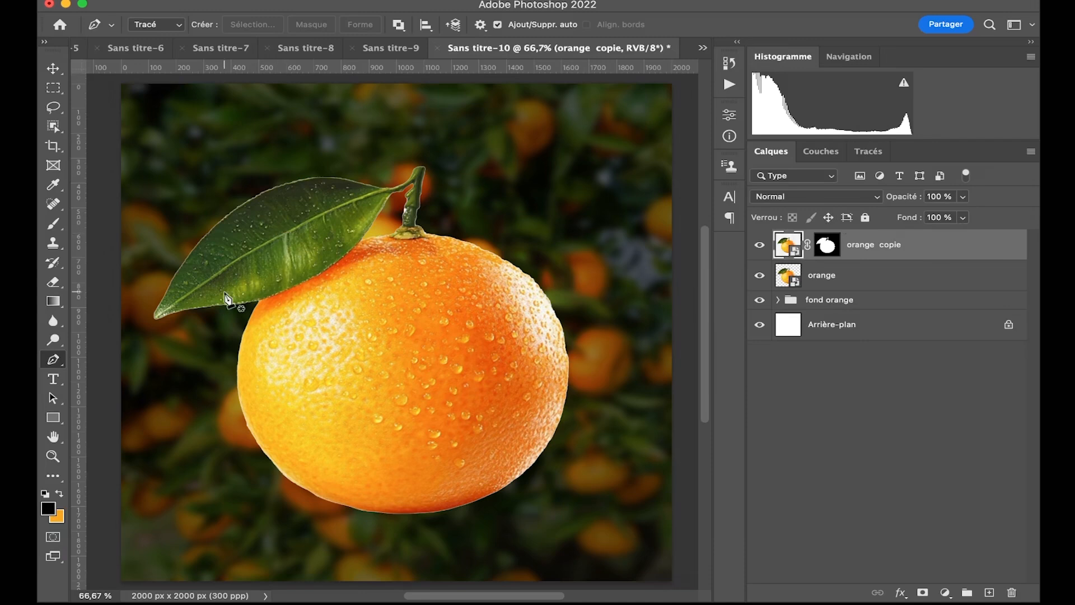
{"action": "left_click", "coordinate": [54, 126]}
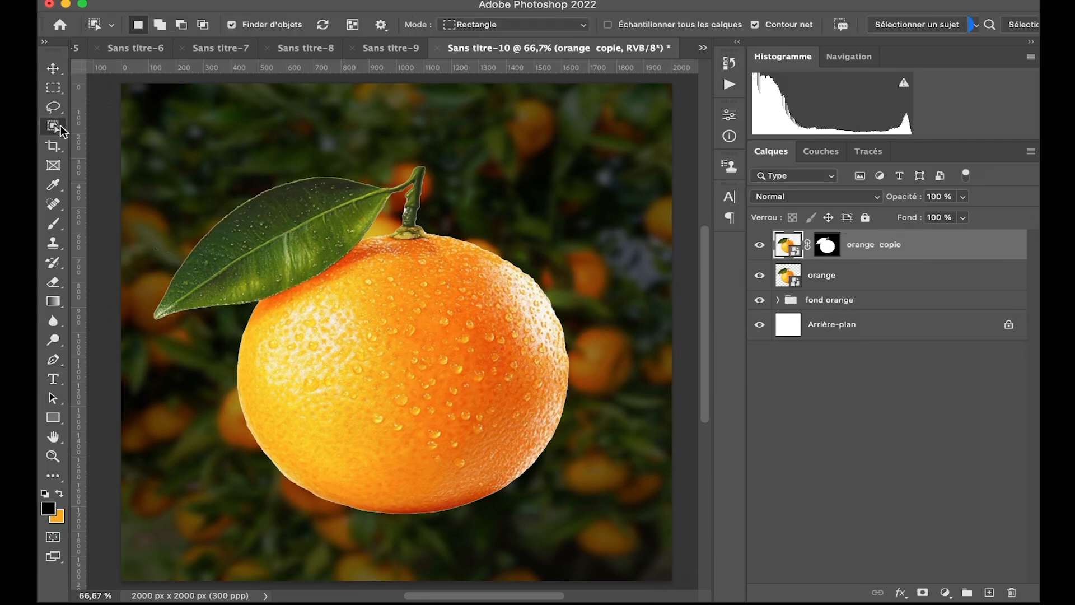
{"action": "left_click_drag", "start_coordinate": [139, 126], "coordinate": [432, 274]}
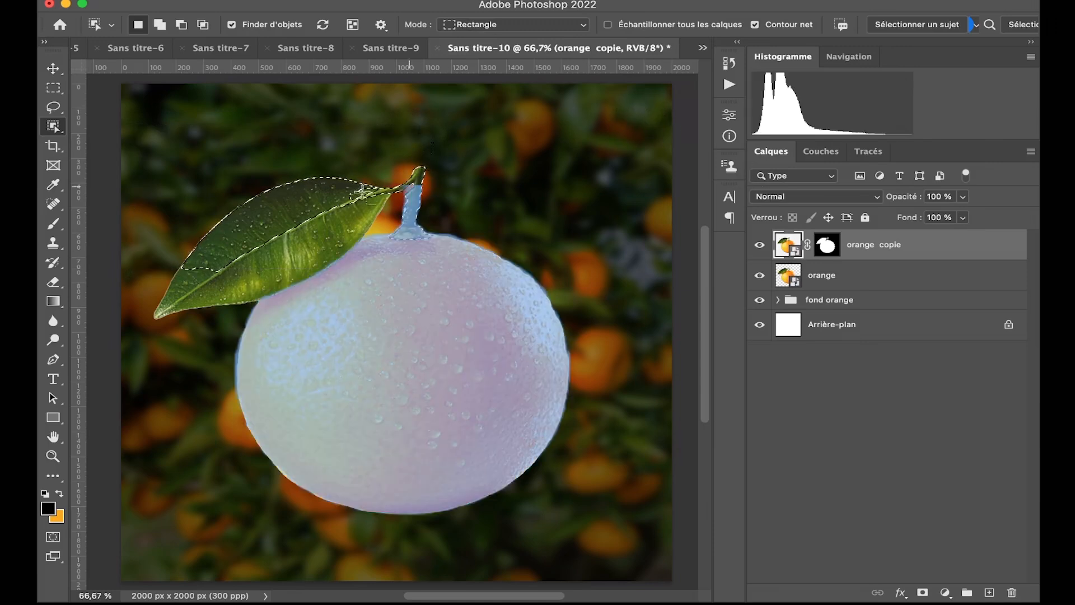
{"action": "left_click_drag", "start_coordinate": [55, 126], "coordinate": [132, 139]}
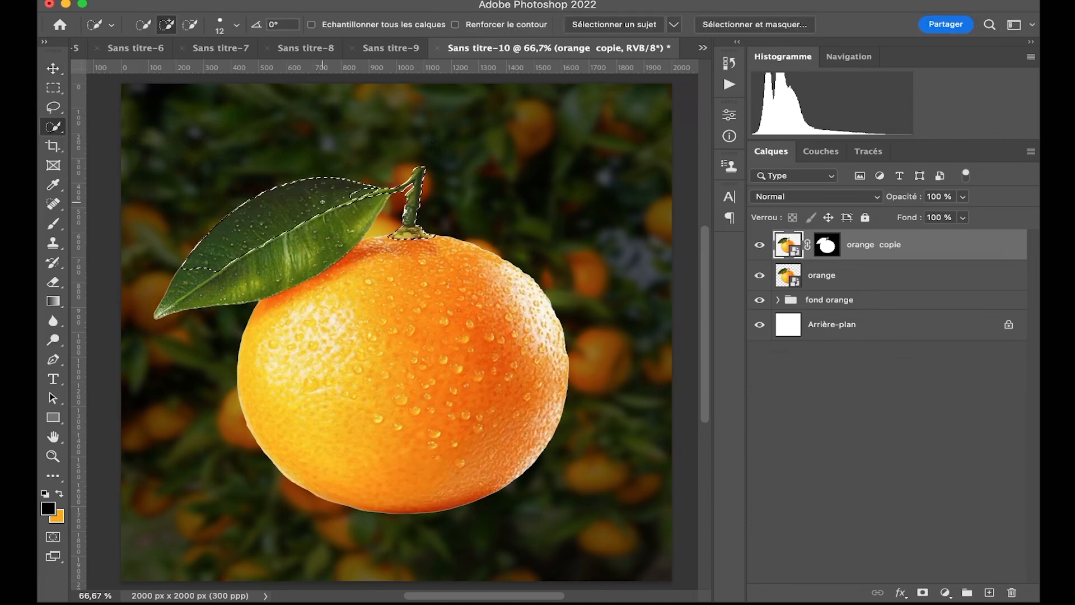
{"action": "mouse_move", "coordinate": [329, 195]}
{"action": "left_mouse_down"}
{"action": "mouse_move", "coordinate": [363, 199]}
{"action": "mouse_move", "coordinate": [331, 232]}
{"action": "mouse_move", "coordinate": [238, 270]}
{"action": "left_mouse_up"}
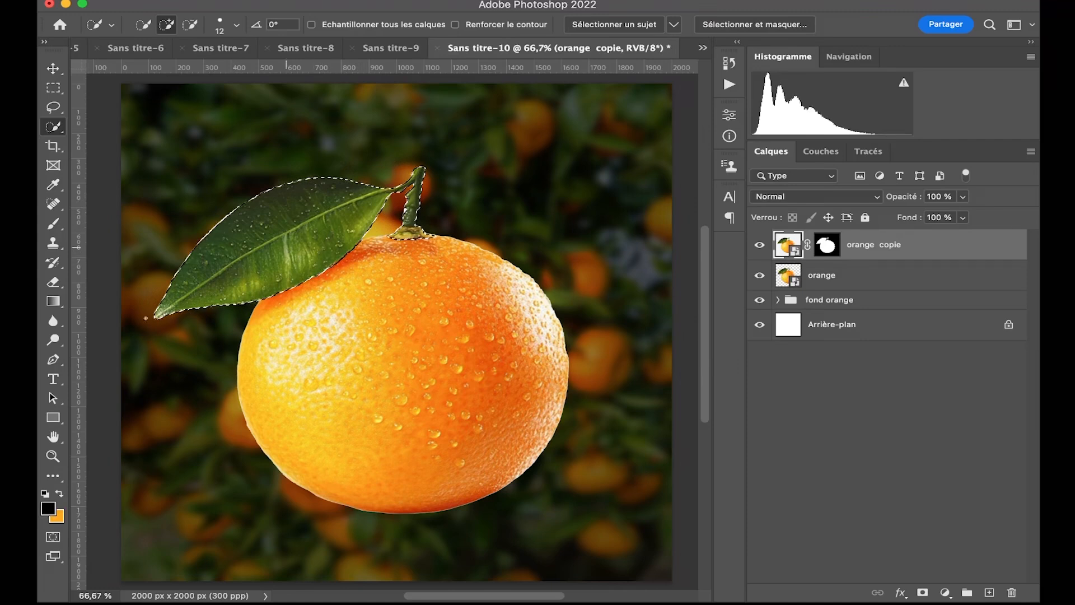
- Inspect the leaf and stem selection in Quick Mask mode, leaving the mask options as they are, and return to the normal view
{"action": "left_click", "coordinate": [53, 537]}
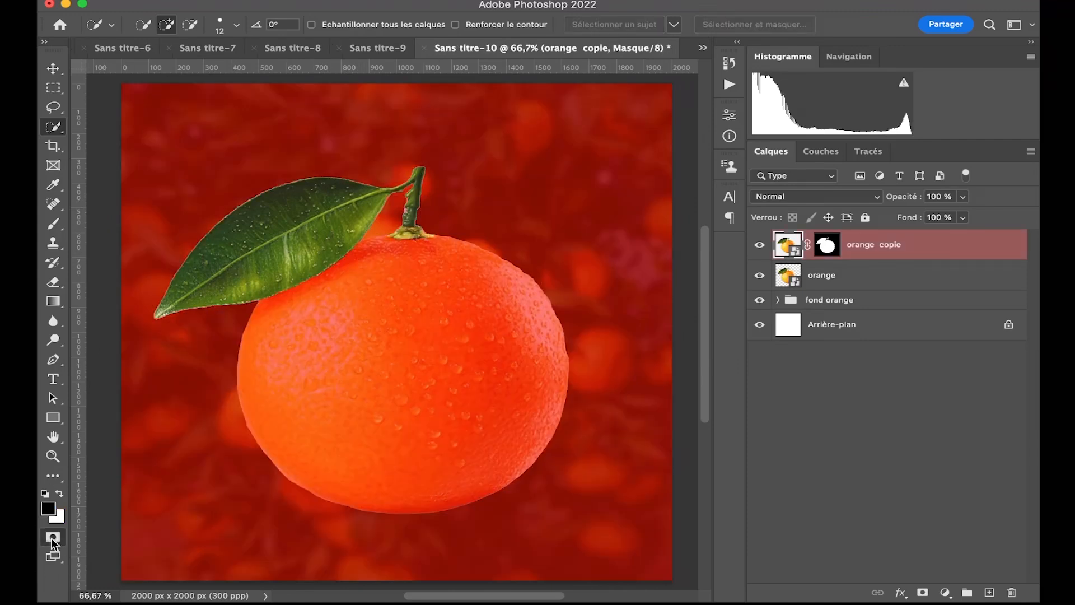
{"action": "double_click", "coordinate": [53, 537]}
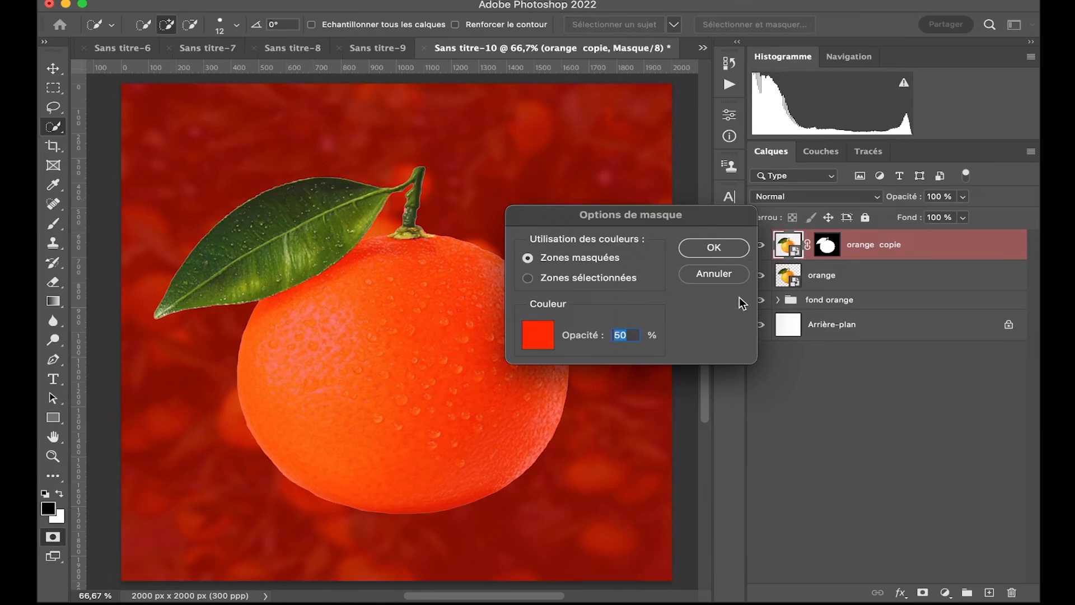
{"action": "left_click", "coordinate": [714, 274]}
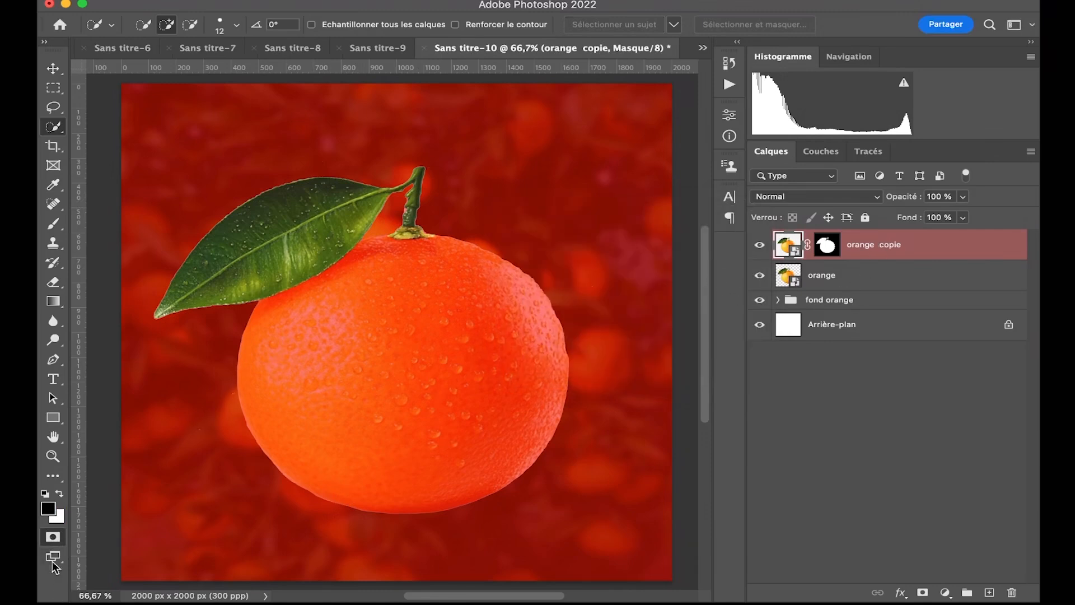
{"action": "left_click", "coordinate": [53, 538]}
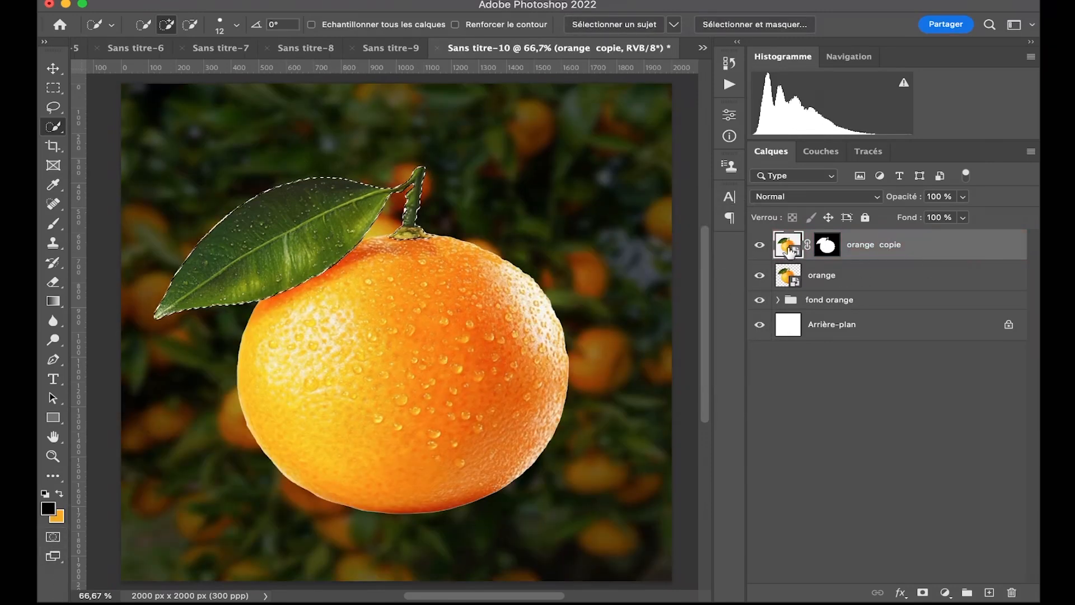
- Copy the selected leaf and stem to a new layer, check it by toggling its visibility, and make orange copie the active layer
{"action": "key", "text": "super+j"}
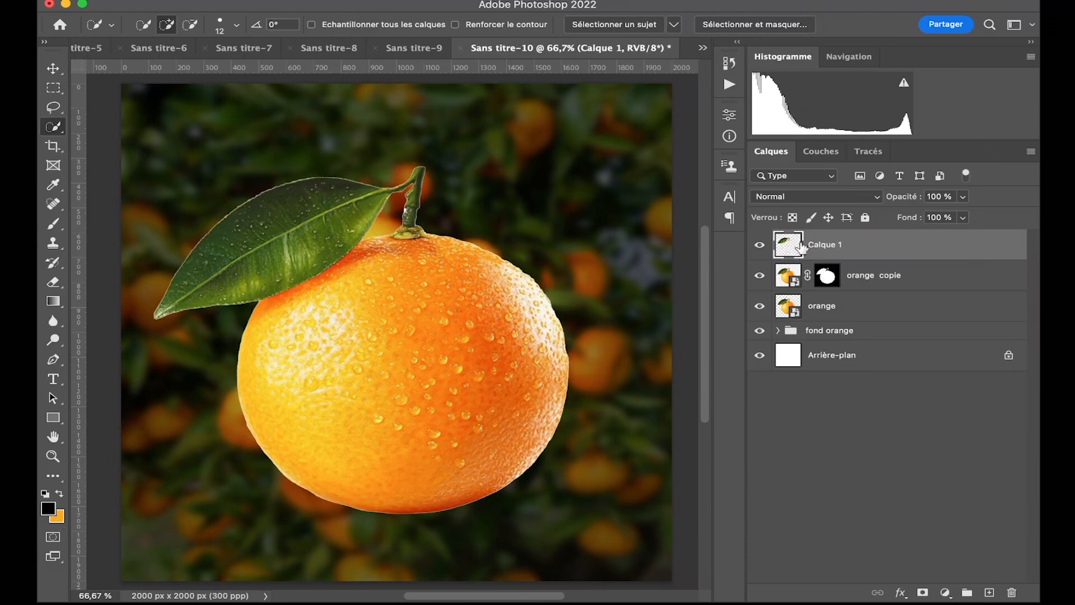
{"action": "left_click", "coordinate": [767, 246]}
{"action": "left_click", "coordinate": [767, 245]}
{"action": "left_click", "coordinate": [934, 276]}
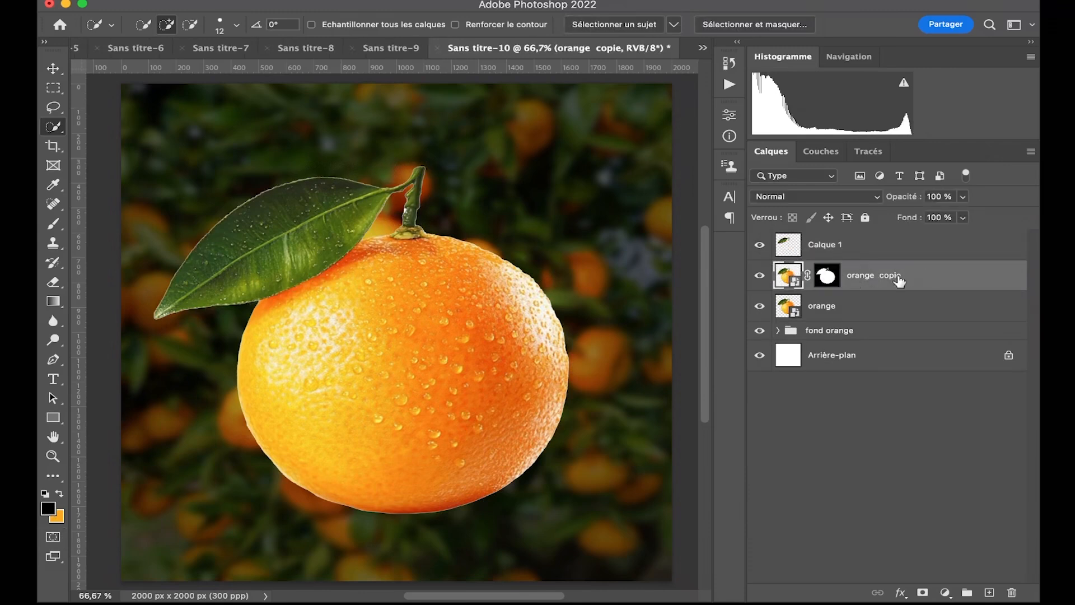
- Rename the separated leaf layer feuille, hide the orange layer, and make orange copie the active layer
{"action": "double_click", "coordinate": [827, 245]}
{"action": "type", "text": "f"}
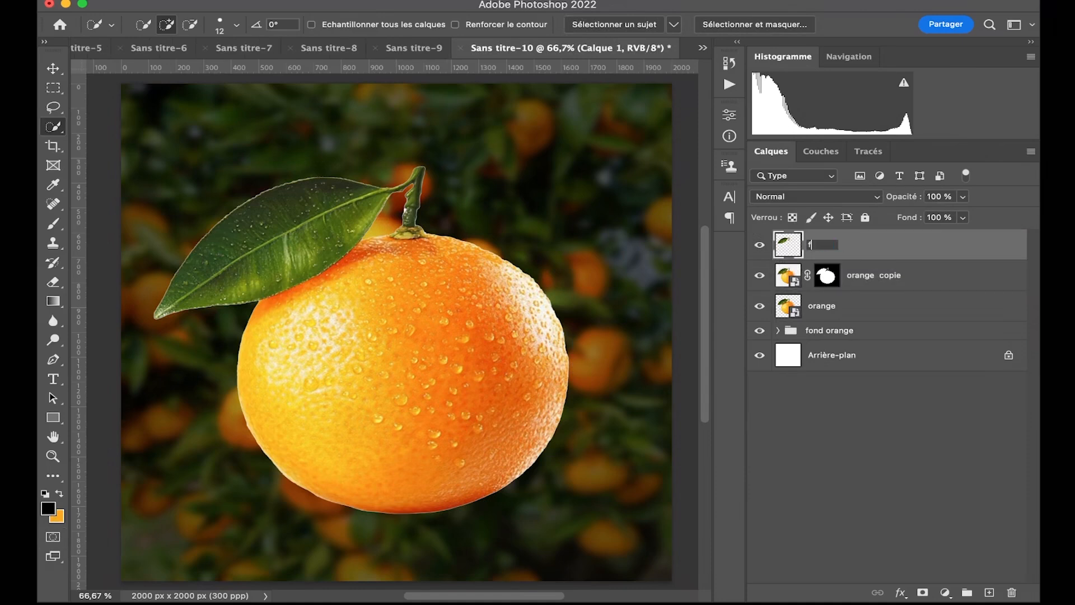
{"action": "type", "text": "eui"}
{"action": "type", "text": "lle"}
{"action": "left_click", "coordinate": [780, 261]}
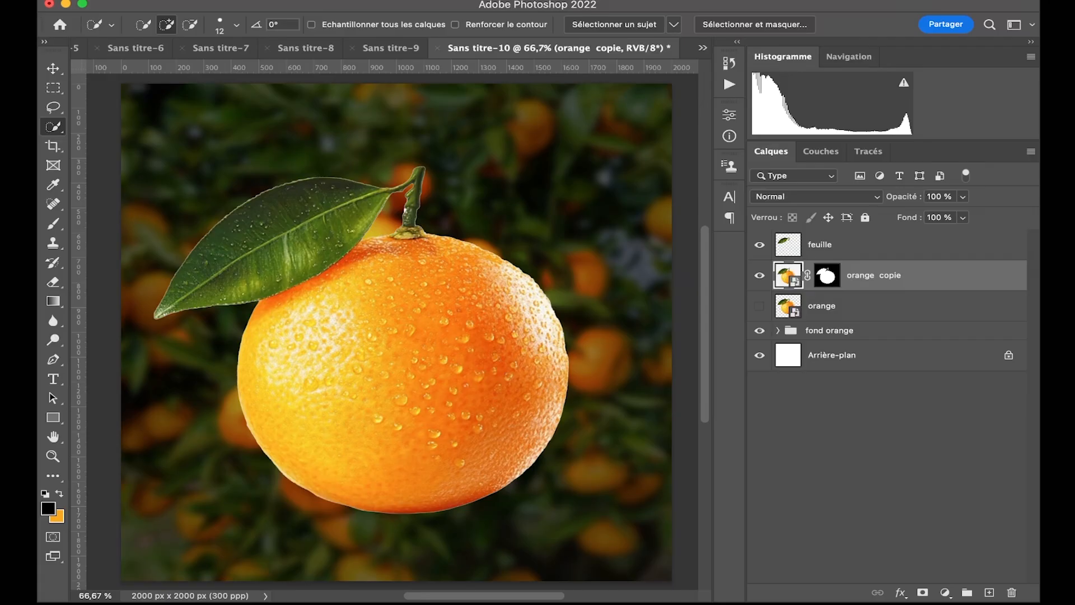
- Desaturate the orange copie layer with a Hue/Saturation saturation of -100, and set its blend mode to Superposition
{"action": "left_click", "coordinate": [286, 2]}
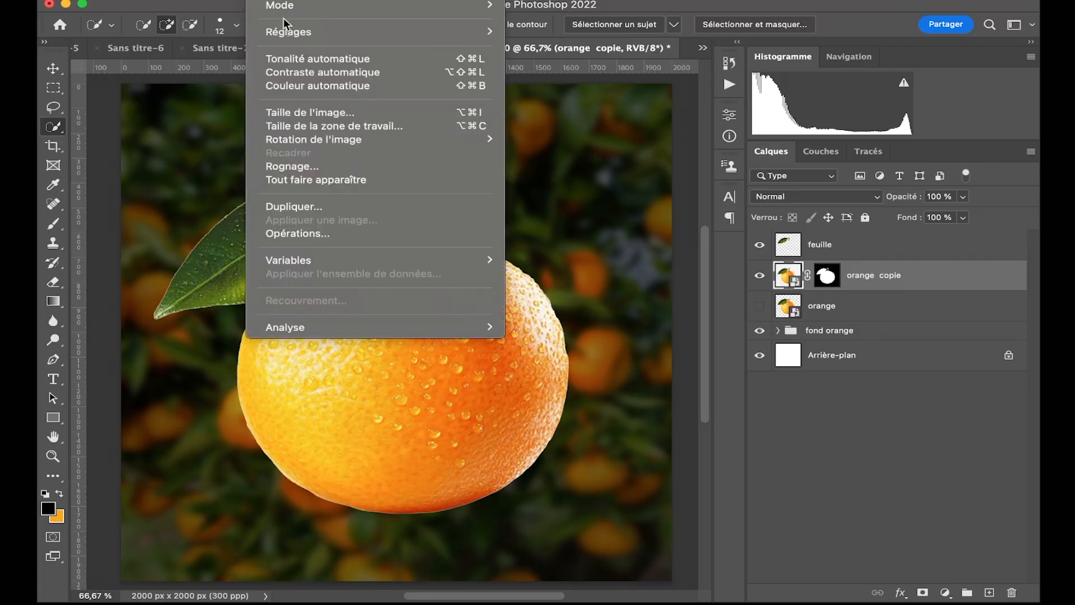
{"action": "mouse_move", "coordinate": [288, 32]}
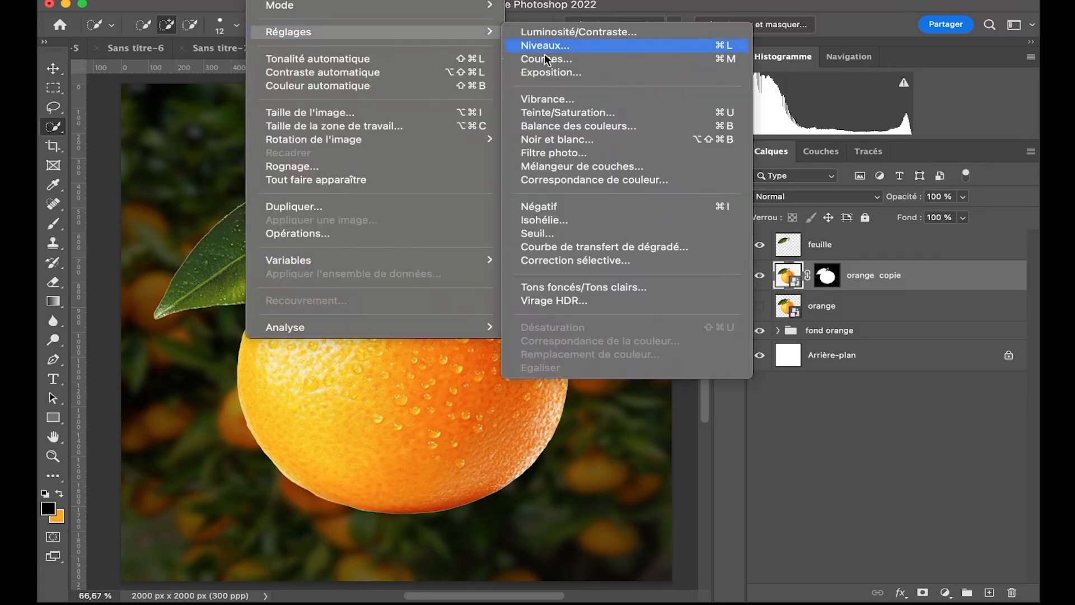
{"action": "left_click", "coordinate": [567, 114]}
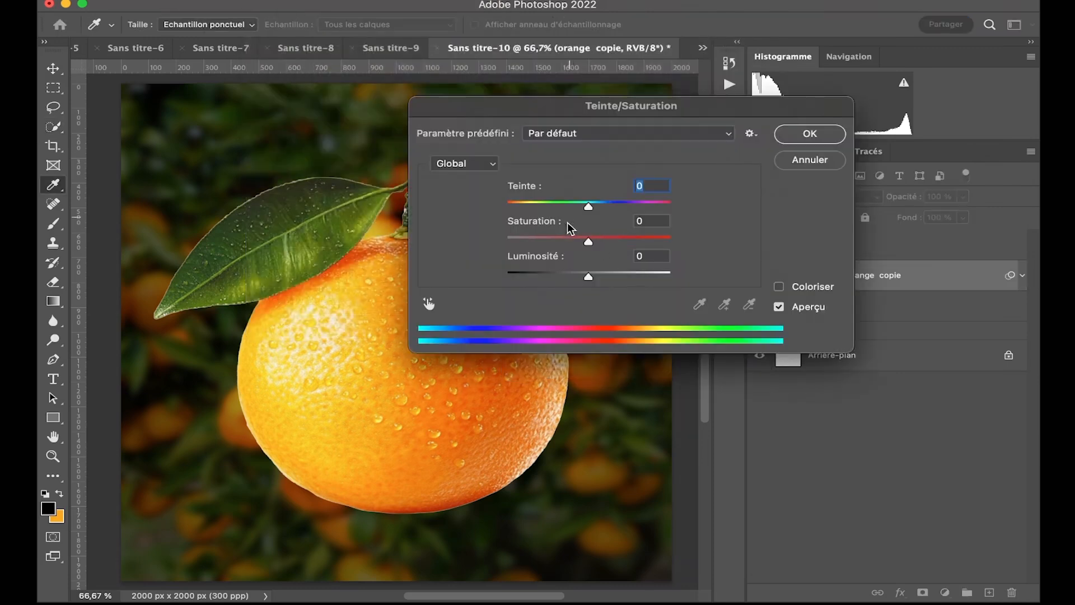
{"action": "left_click_drag", "start_coordinate": [589, 240], "coordinate": [476, 243]}
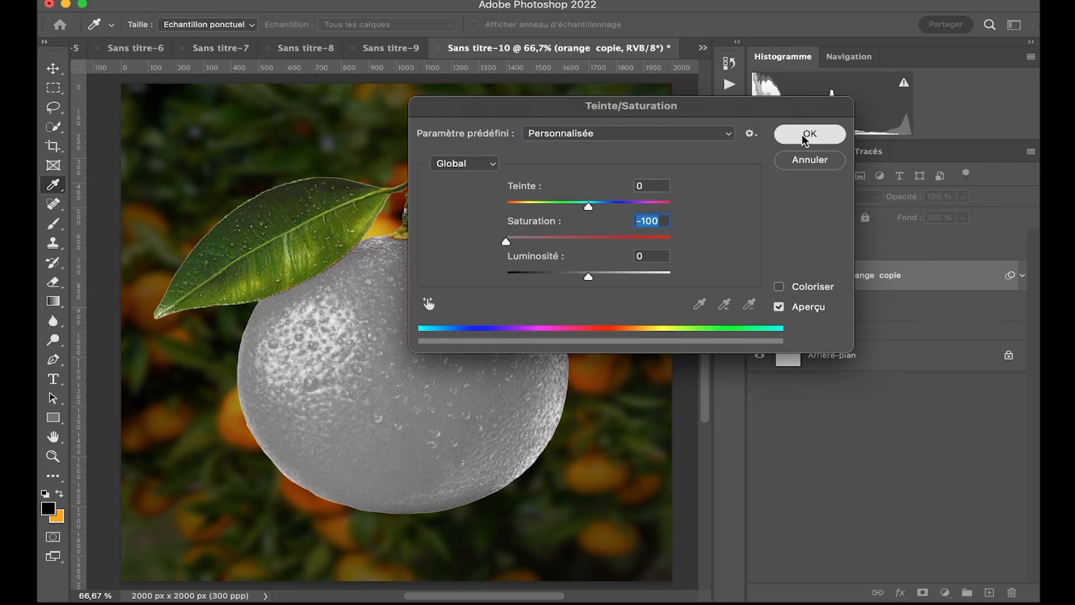
{"action": "left_click", "coordinate": [810, 134]}
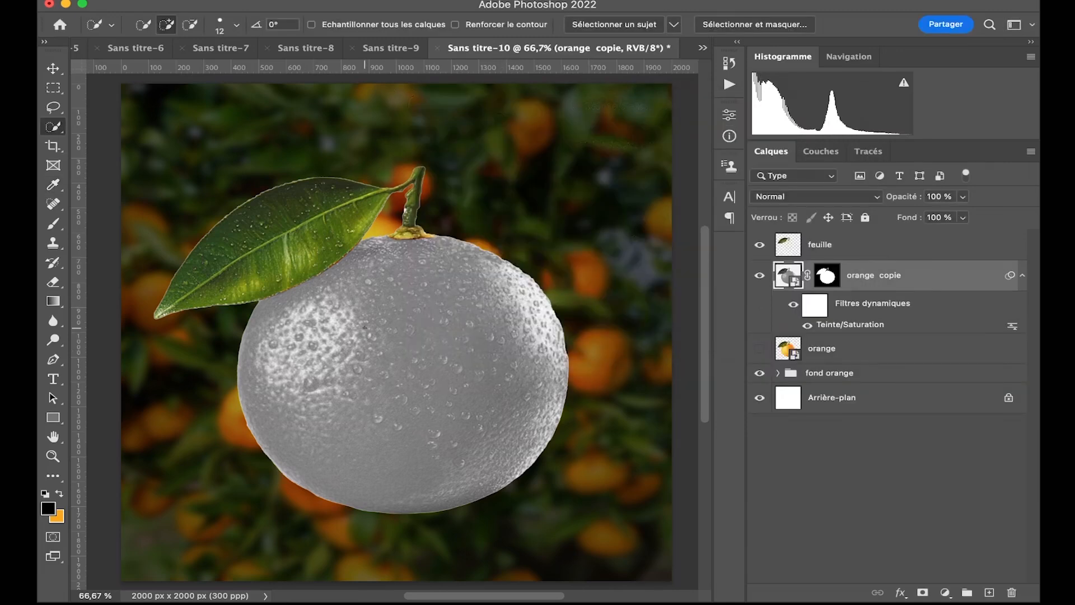
{"action": "left_click", "coordinate": [837, 197]}
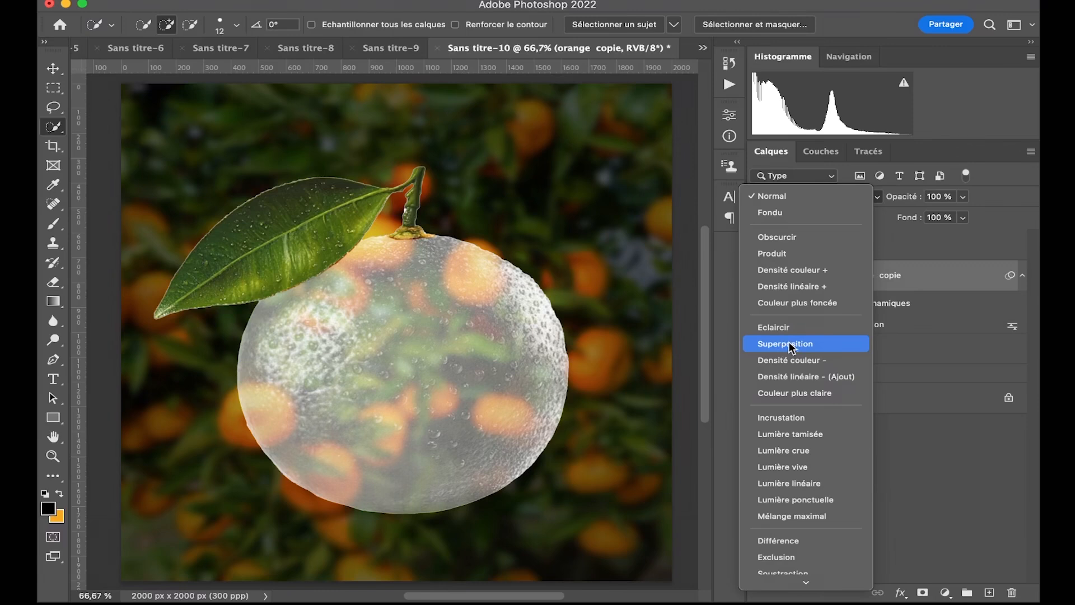
{"action": "left_click", "coordinate": [790, 344]}
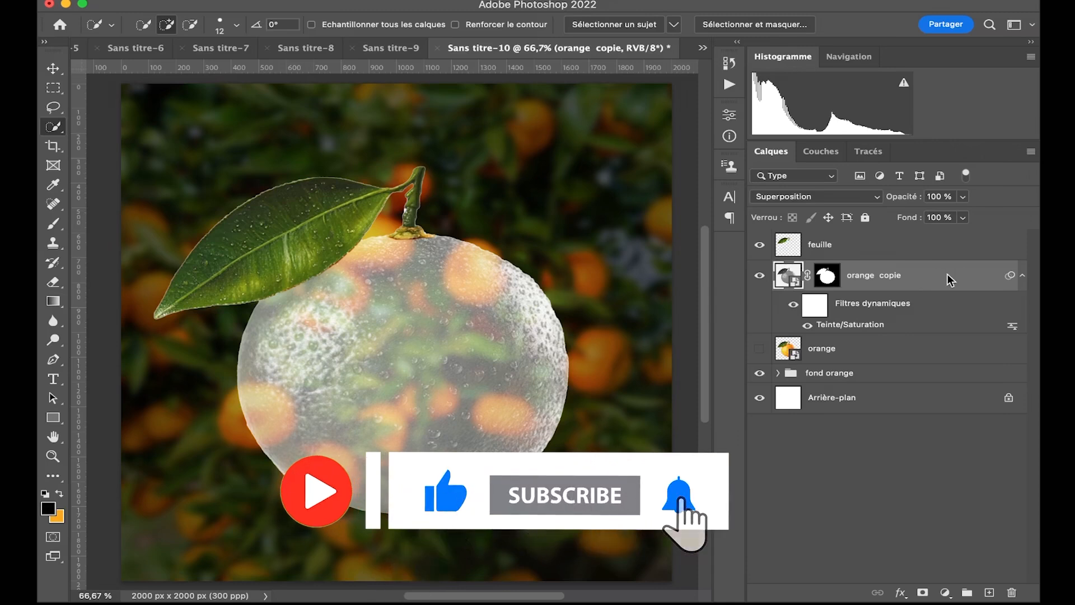
- Apply Levels to orange copie with input values 52, 0,43 and 255 to darken the glassy orange
{"action": "key", "text": "super+l"}
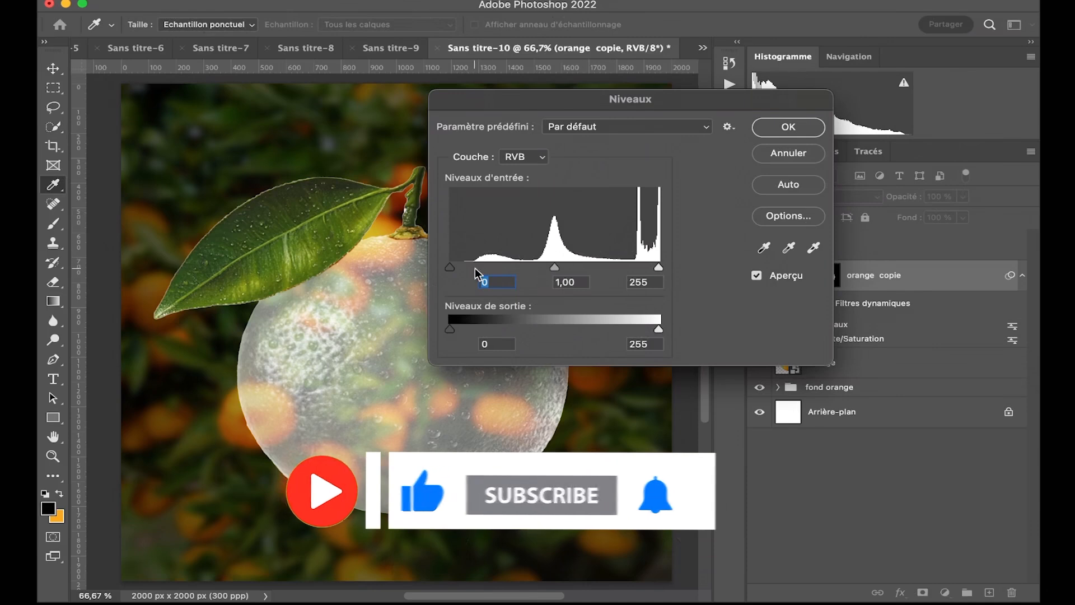
{"action": "left_click_drag", "start_coordinate": [465, 270], "coordinate": [622, 268]}
{"action": "left_click_drag", "start_coordinate": [534, 273], "coordinate": [506, 272]}
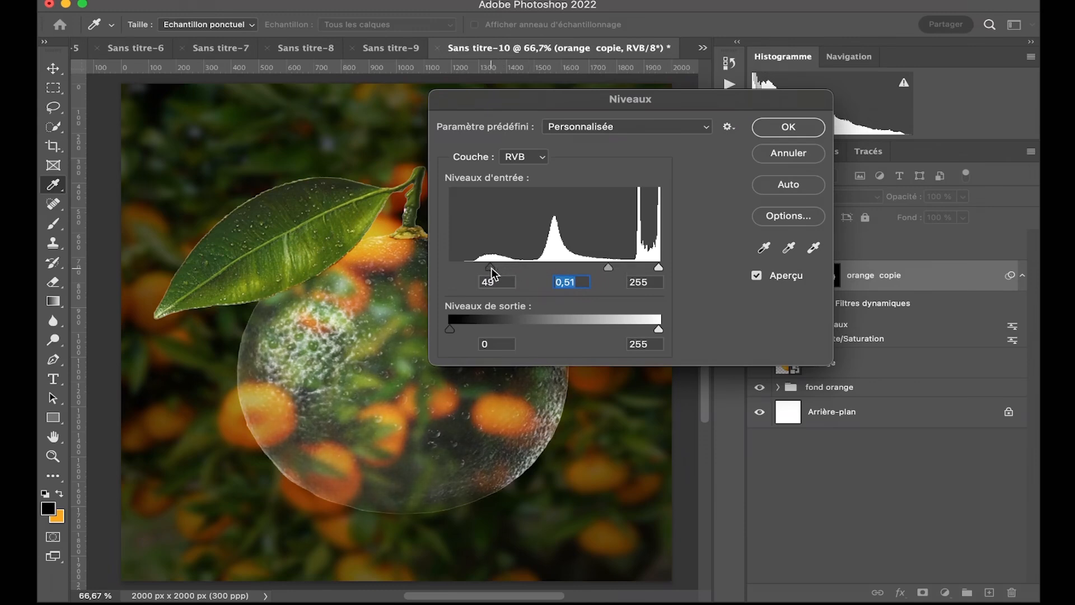
{"action": "left_click_drag", "start_coordinate": [491, 268], "coordinate": [493, 269]}
{"action": "left_click", "coordinate": [493, 269]}
{"action": "left_click_drag", "start_coordinate": [555, 103], "coordinate": [761, 65]}
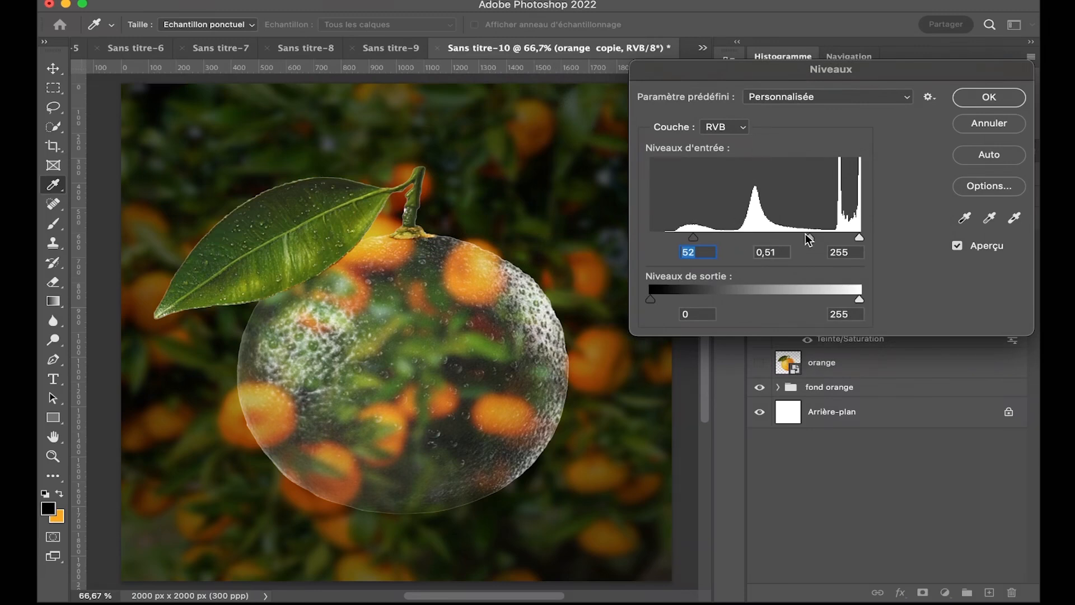
{"action": "left_click_drag", "start_coordinate": [805, 241], "coordinate": [861, 236]}
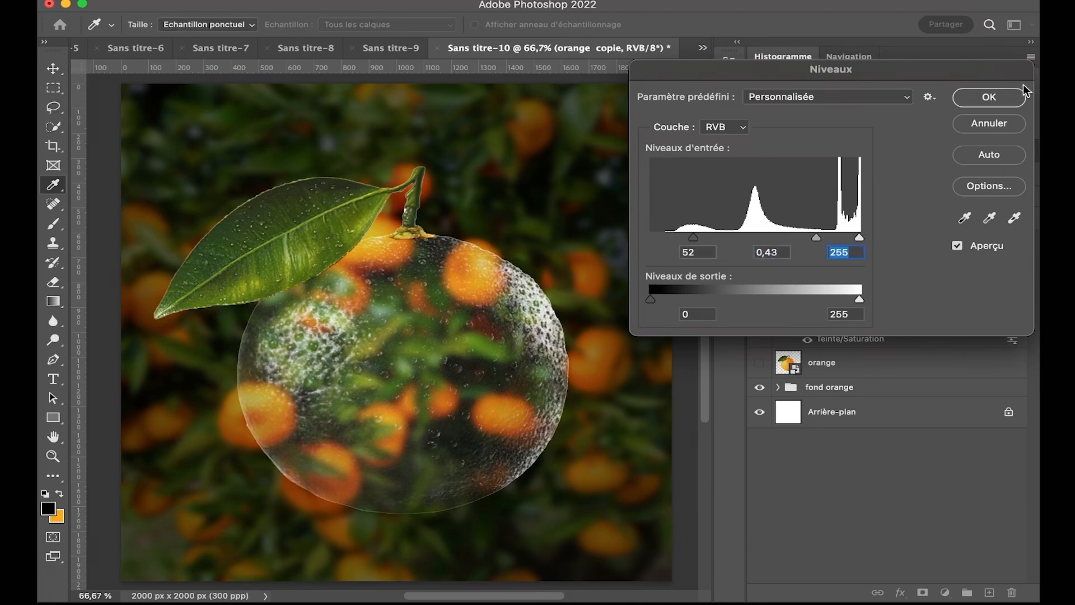
{"action": "left_click", "coordinate": [988, 98]}
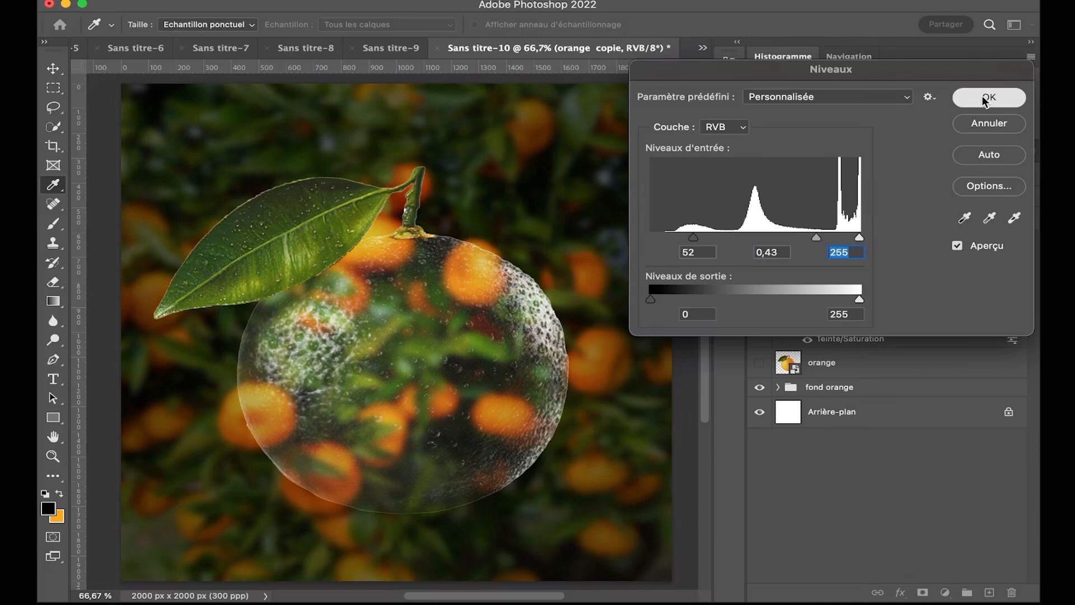
{"action": "key", "text": "w"}
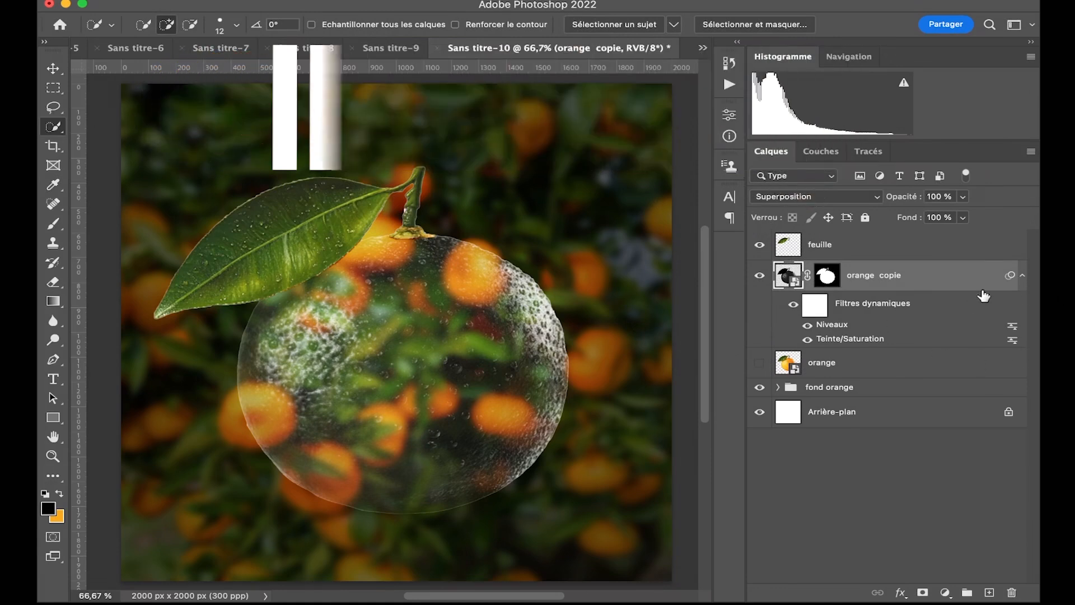
- Collapse the smart filters of orange copie, and compare the glass effect by briefly showing the orange layer
{"action": "left_click", "coordinate": [1023, 276]}
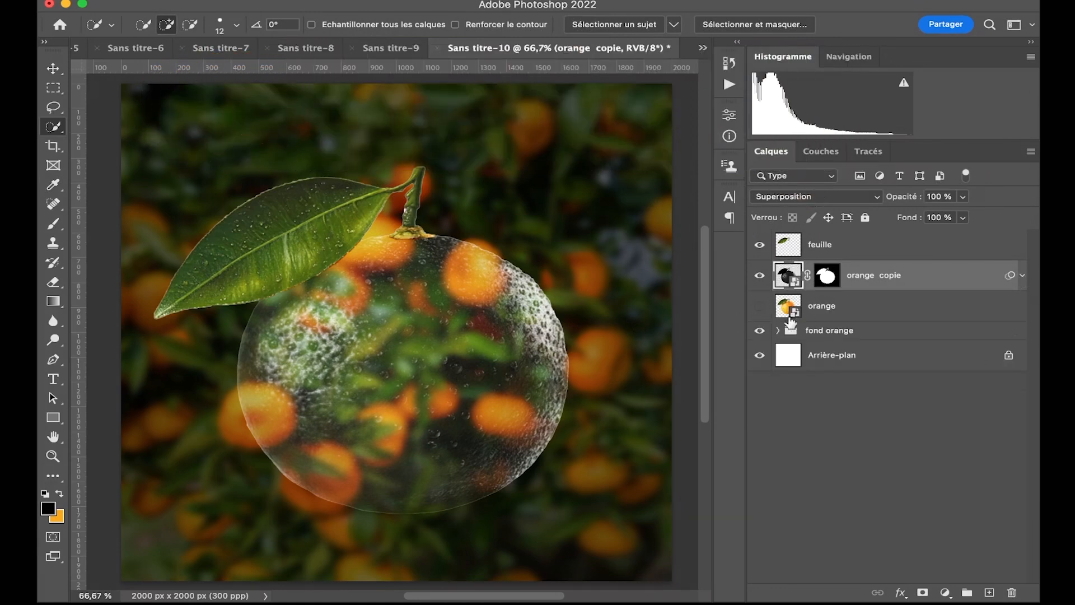
{"action": "left_click", "coordinate": [760, 308]}
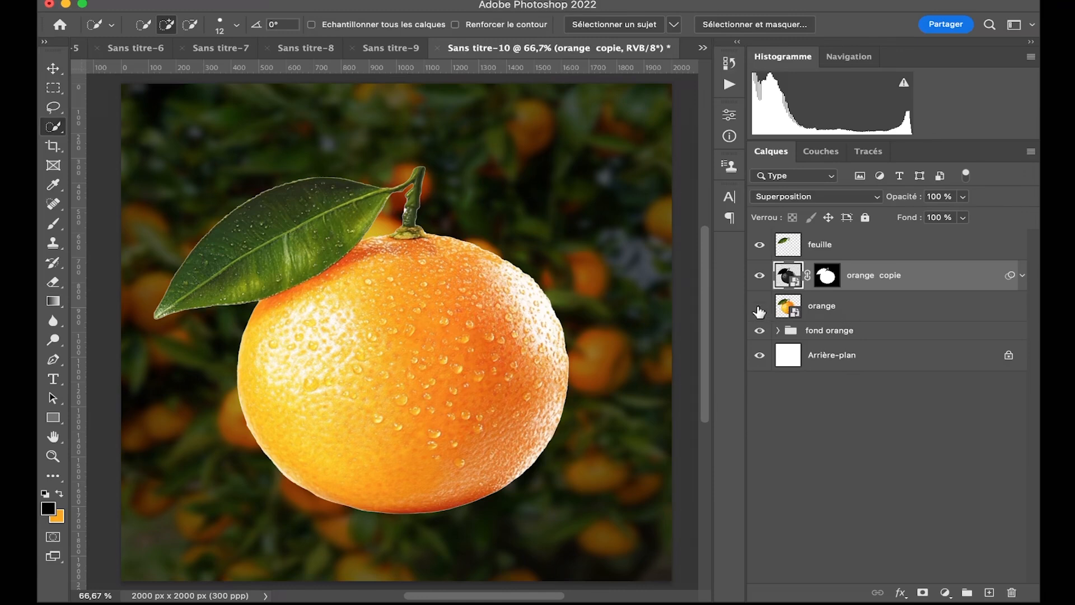
{"action": "left_click", "coordinate": [760, 308]}
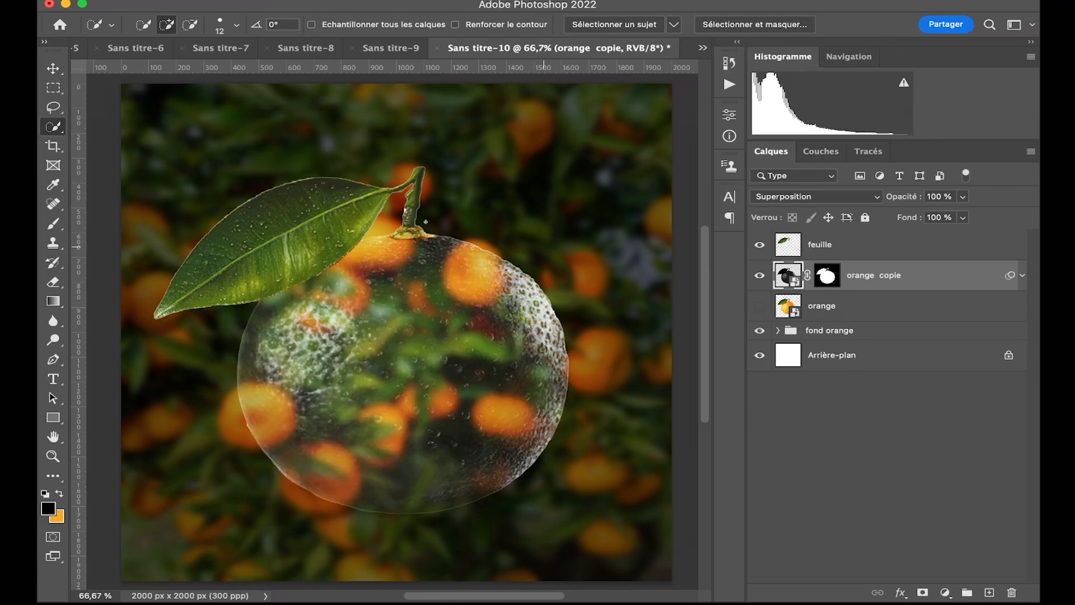
- Make a rectangular selection across the canvas width, and nudge it down so its upper edge crosses the middle of the orange
{"action": "left_click", "coordinate": [61, 89]}
{"action": "left_click_drag", "start_coordinate": [102, 351], "coordinate": [695, 535]}
{"action": "key", "text": "Down"}
{"action": "key", "text": "Down"}
{"action": "key", "text": "Down"}
{"action": "key", "text": "Down"}
{"action": "key", "text": "Down"}
{"action": "key", "text": "Down"}
{"action": "key", "text": "Down"}
{"action": "key", "text": "Down"}
{"action": "key", "text": "Down"}
{"action": "key", "text": "Down"}
{"action": "key", "text": "Down"}
{"action": "key", "text": "Down"}
{"action": "key", "text": "Down"}
{"action": "key", "text": "Down"}
{"action": "key", "text": "Down"}
{"action": "key", "text": "Down"}
{"action": "key", "text": "Down"}
{"action": "key", "text": "Down"}
{"action": "key", "text": "Down"}
{"action": "key", "text": "Down"}
{"action": "key", "text": "Down"}
{"action": "key", "text": "Down"}
{"action": "key", "text": "Down"}
{"action": "key", "text": "Down"}
{"action": "key", "text": "Down"}
{"action": "key", "text": "Down"}
{"action": "key", "text": "Down"}
{"action": "key", "text": "Down"}
{"action": "key", "text": "Down"}
{"action": "key", "text": "Down"}
{"action": "key", "text": "Down"}
{"action": "key", "text": "Down"}
{"action": "key", "text": "Down"}
{"action": "key", "text": "Down"}
{"action": "key", "text": "Down"}
{"action": "key", "text": "Down"}
{"action": "key", "text": "Down"}
{"action": "key", "text": "Down"}
{"action": "key", "text": "Down"}
{"action": "key", "text": "Down"}
{"action": "key", "text": "Down"}
{"action": "key", "text": "Down"}
{"action": "key", "text": "Down"}
{"action": "key", "text": "Down"}
{"action": "key", "text": "Down"}
{"action": "key", "text": "Down"}
{"action": "key", "text": "Down"}
{"action": "key", "text": "Down"}
{"action": "key", "text": "Down"}
{"action": "key", "text": "Down"}
{"action": "key", "text": "Down"}
{"action": "key", "text": "Down"}
{"action": "key", "text": "Down"}
{"action": "key", "text": "Down"}
{"action": "key", "text": "Down"}
{"action": "key", "text": "Down"}
{"action": "key", "text": "Down"}
{"action": "key", "text": "Down"}
{"action": "key", "text": "Down"}
{"action": "key", "text": "Down"}
{"action": "key", "text": "Down"}
{"action": "key", "text": "Down"}
{"action": "key", "text": "Down"}
{"action": "key", "text": "Down"}
{"action": "key", "text": "Down"}
{"action": "key", "text": "Down"}
{"action": "key", "text": "Down"}
{"action": "key", "text": "Down"}
{"action": "key", "text": "Down"}
{"action": "key", "text": "Down"}
{"action": "key", "text": "Down"}
{"action": "key", "text": "Down"}
{"action": "key", "text": "Down"}
{"action": "key", "text": "Down"}
{"action": "key", "text": "Down"}
{"action": "key", "text": "Down"}
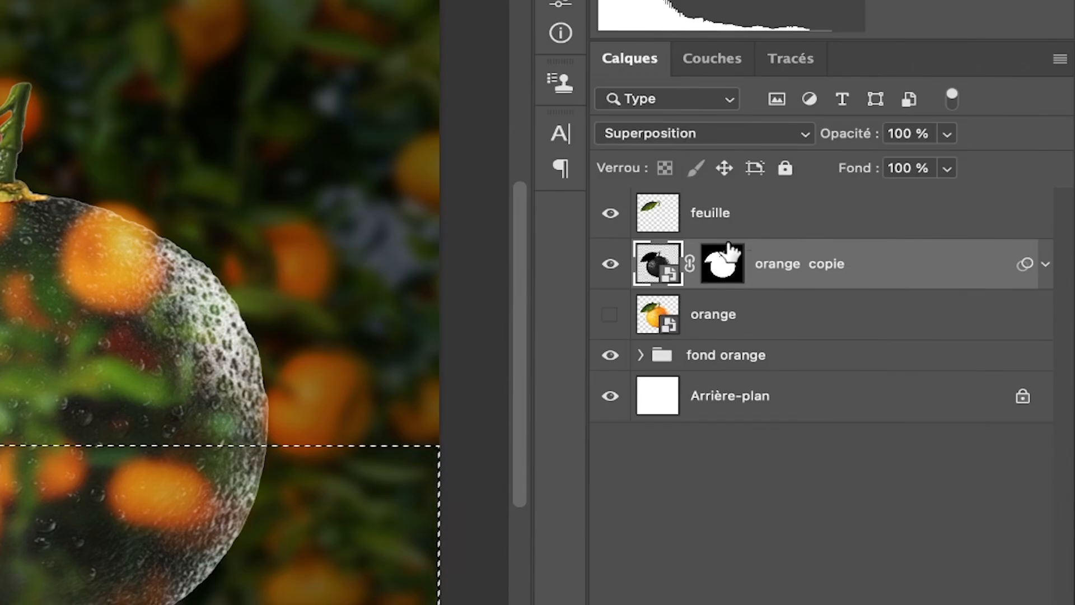
- Paint black inside the selection on the orange copie mask to hide the orange's lower half, and deselect
{"action": "left_click", "coordinate": [715, 251]}
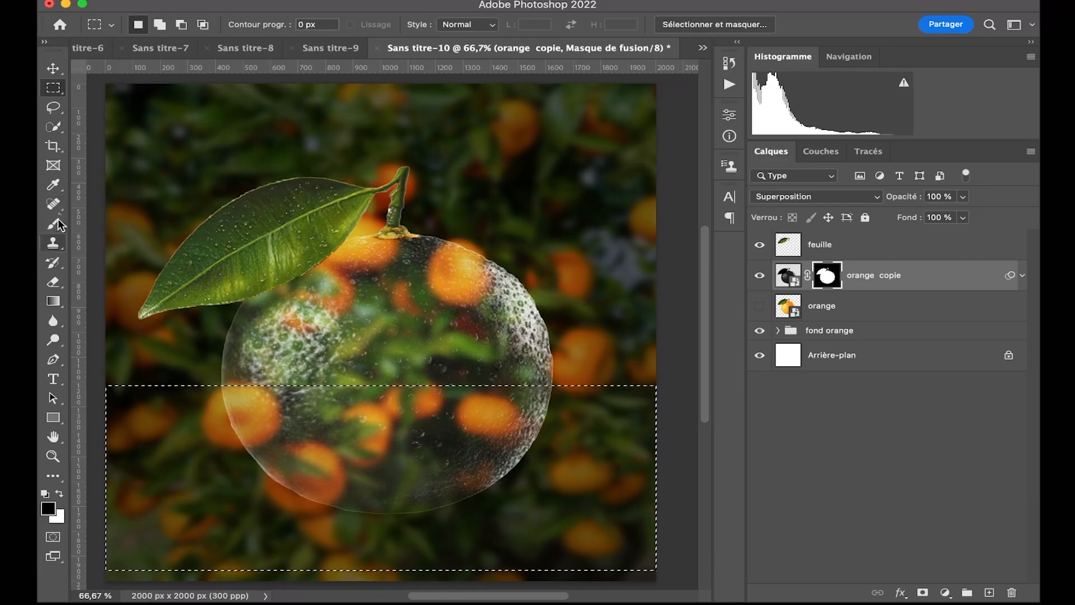
{"action": "left_click", "coordinate": [56, 225]}
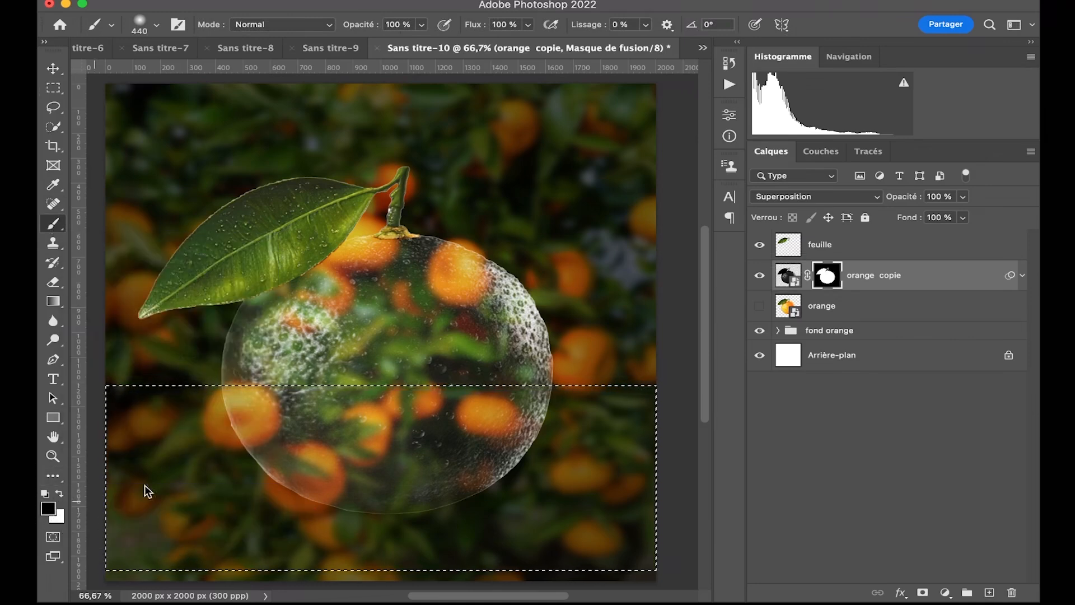
{"action": "mouse_move", "coordinate": [219, 414]}
{"action": "left_mouse_down"}
{"action": "mouse_move", "coordinate": [241, 414]}
{"action": "mouse_move", "coordinate": [131, 402]}
{"action": "mouse_move", "coordinate": [590, 403]}
{"action": "mouse_move", "coordinate": [347, 415]}
{"action": "mouse_move", "coordinate": [502, 439]}
{"action": "mouse_move", "coordinate": [336, 485]}
{"action": "mouse_move", "coordinate": [139, 473]}
{"action": "mouse_move", "coordinate": [636, 420]}
{"action": "mouse_move", "coordinate": [149, 377]}
{"action": "mouse_move", "coordinate": [597, 375]}
{"action": "left_mouse_up"}
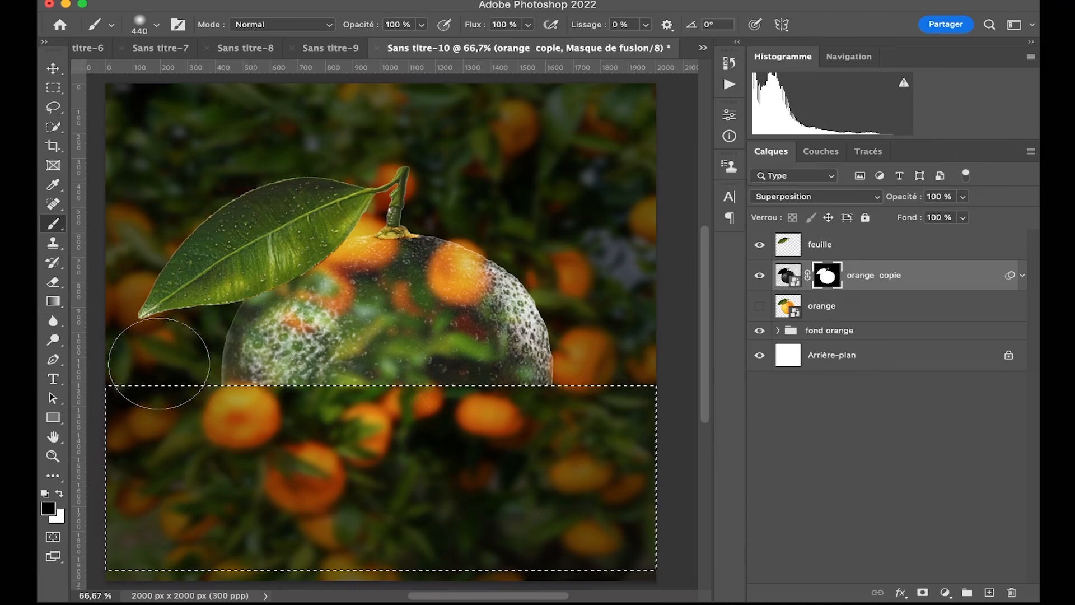
{"action": "key", "text": "super+d"}
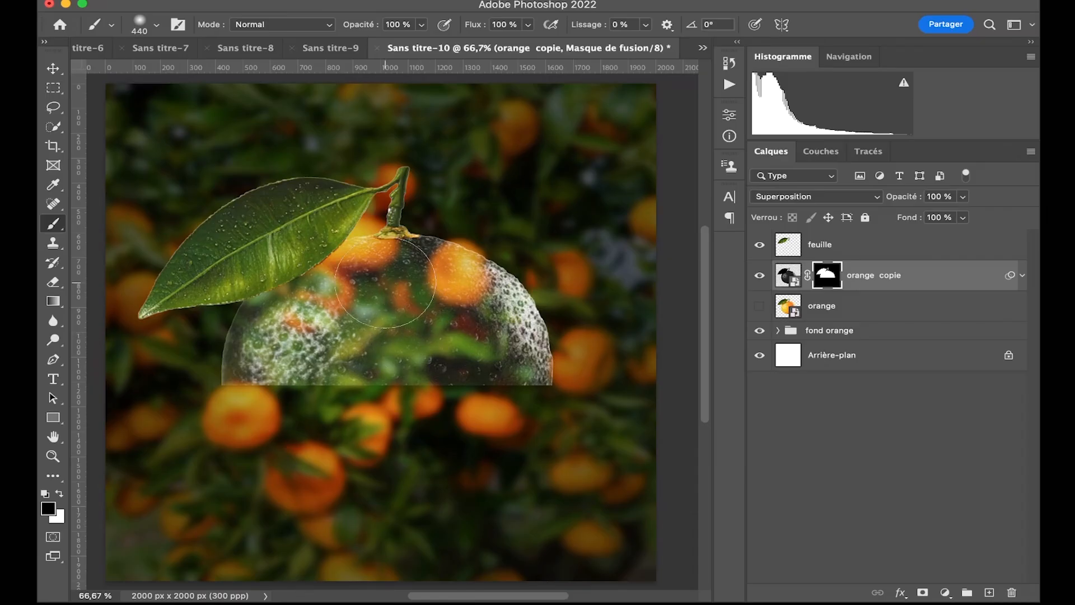
- Show the orange layer, copy the orange copie mask onto it, and invert the copied mask
{"action": "left_click", "coordinate": [758, 308]}
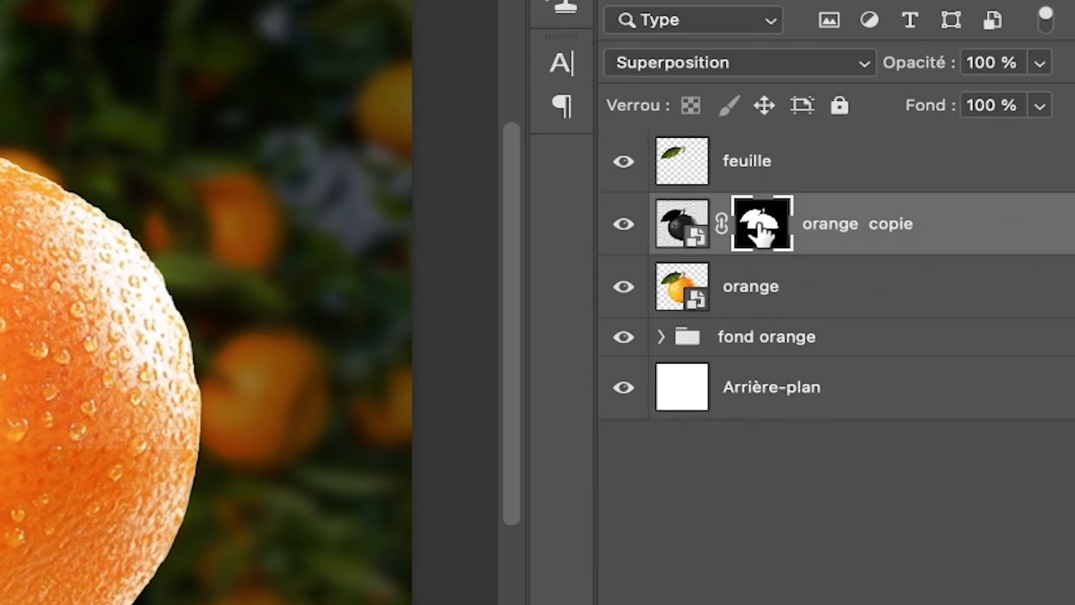
{"action": "left_click_drag", "start_coordinate": [760, 224], "coordinate": [762, 286]}
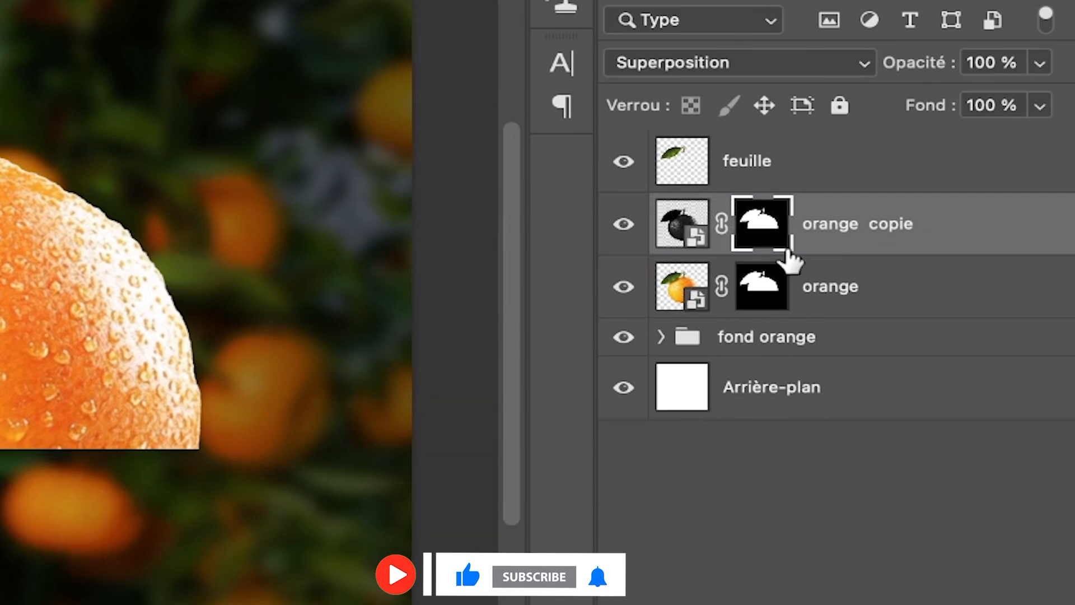
{"action": "left_click", "coordinate": [764, 289]}
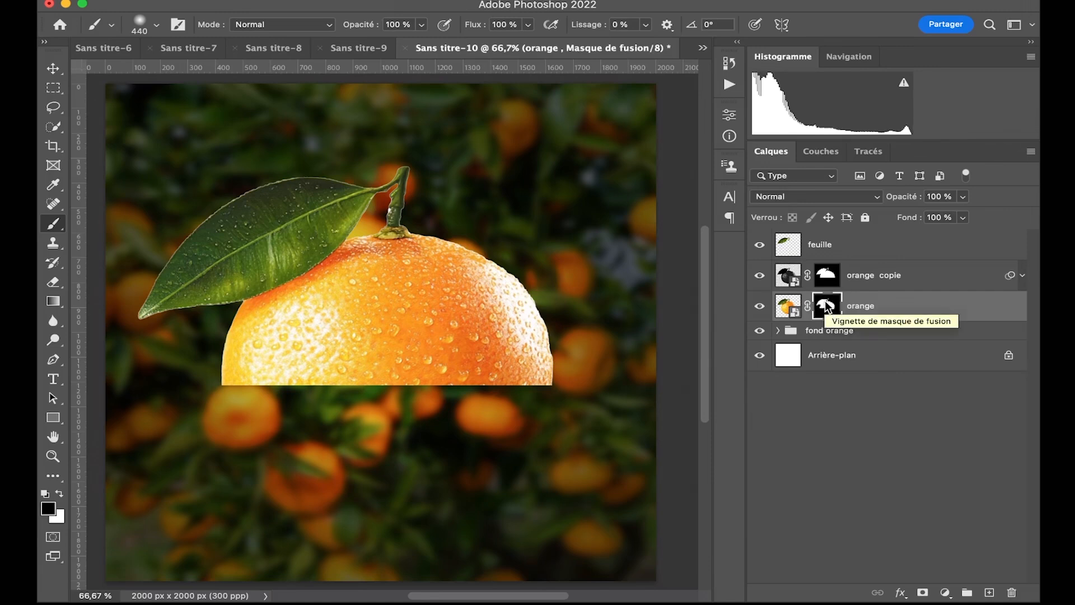
{"action": "key", "text": "super+i"}
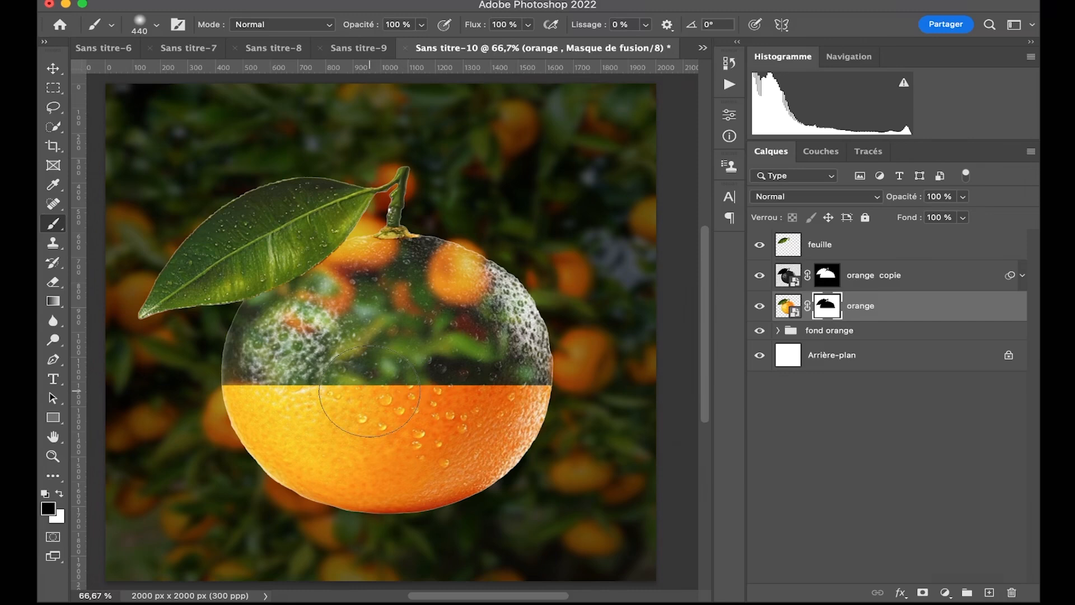
{"action": "key", "text": "super+Tab"}
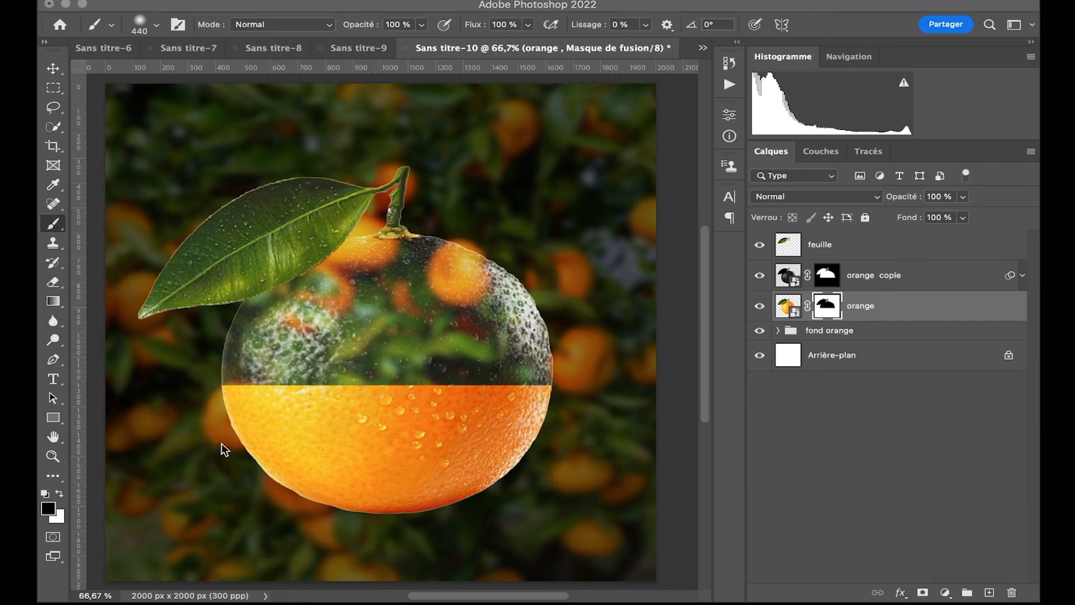
{"action": "left_click_drag", "start_coordinate": [540, 99], "coordinate": [388, 438]}
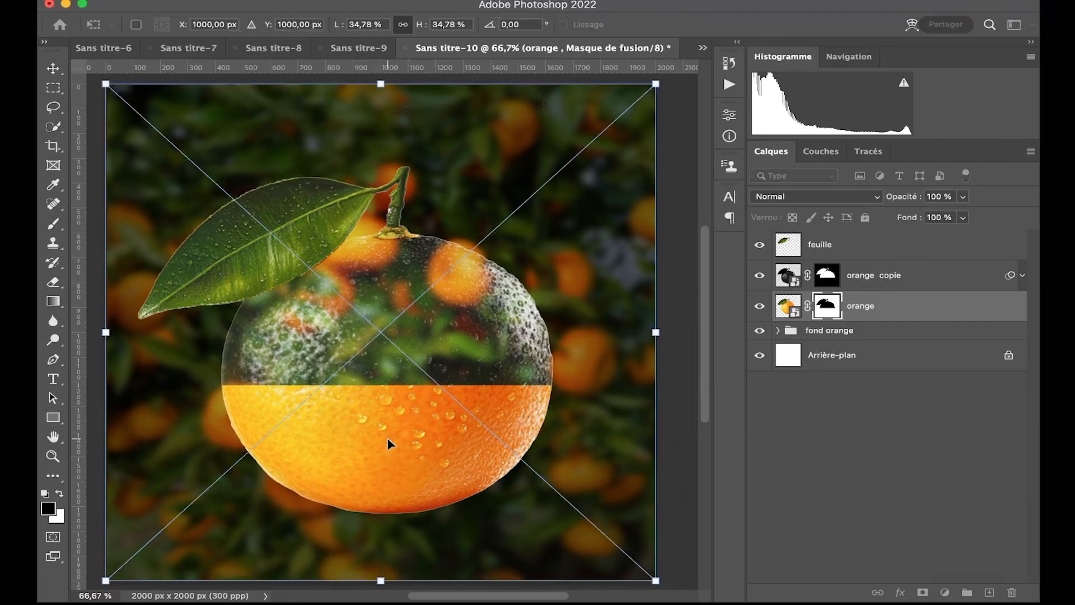
{"action": "key", "text": "Return"}
{"action": "left_click_drag", "start_coordinate": [862, 300], "coordinate": [860, 236]}
- Rename the placed orange slice layer orange coupe
{"action": "key", "text": "w"}
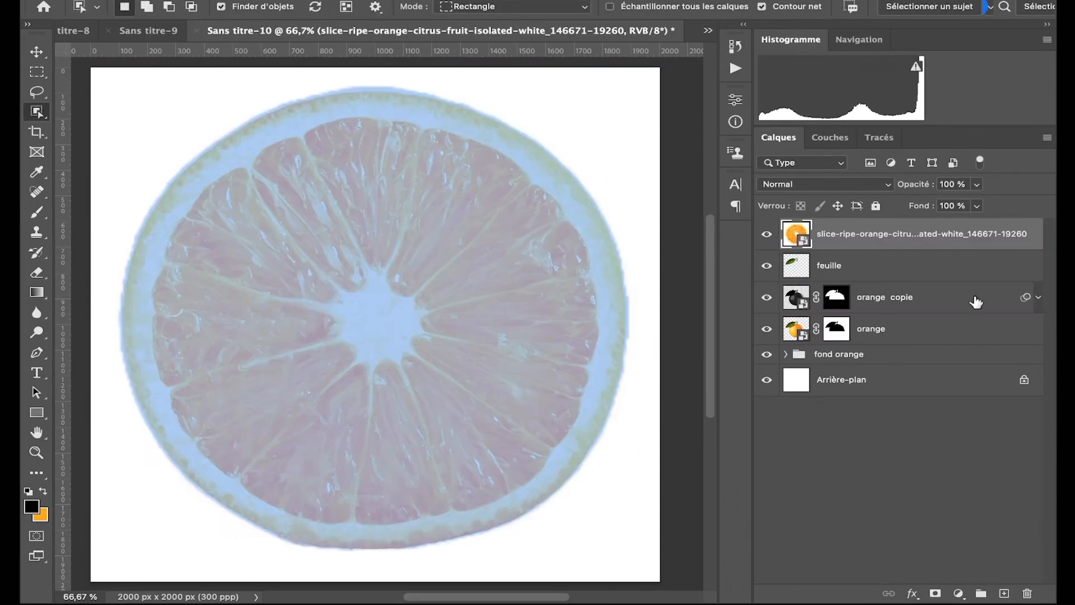
{"action": "double_click", "coordinate": [888, 234]}
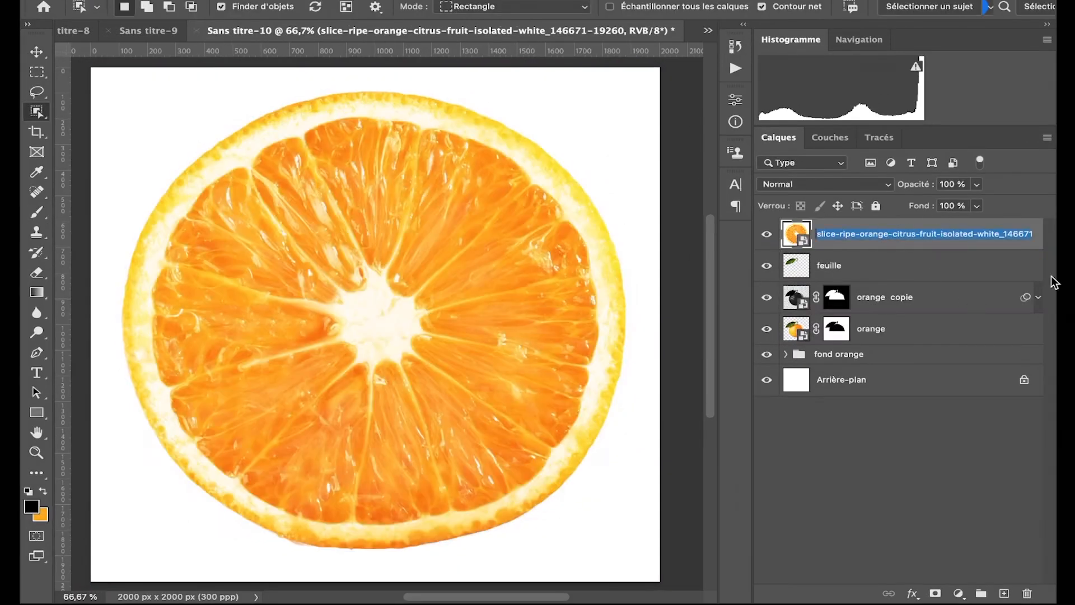
{"action": "type", "text": "orange coupe"}
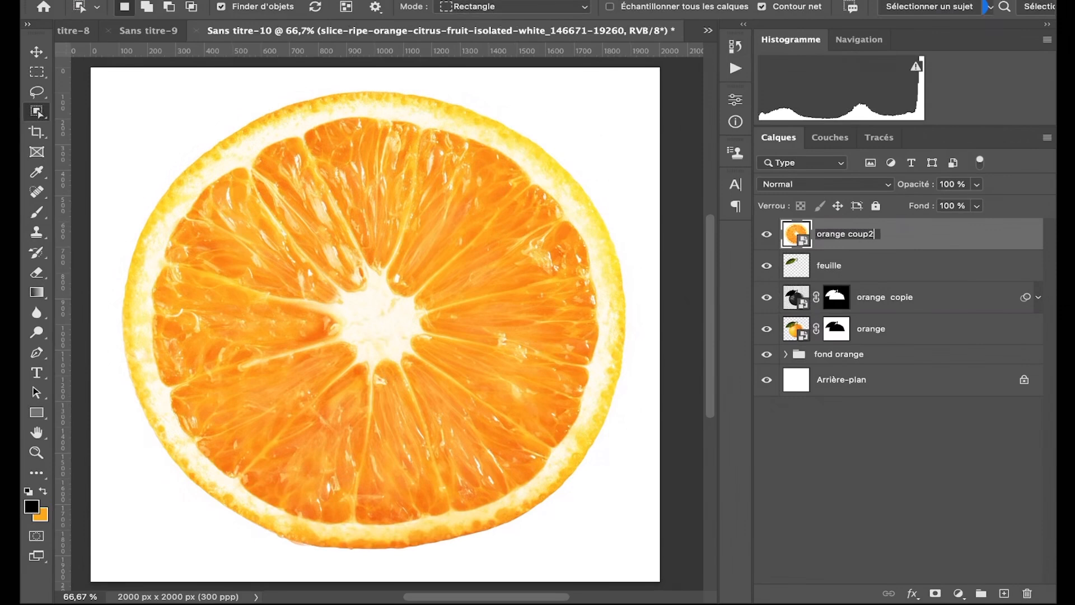
{"action": "key", "text": "Return"}
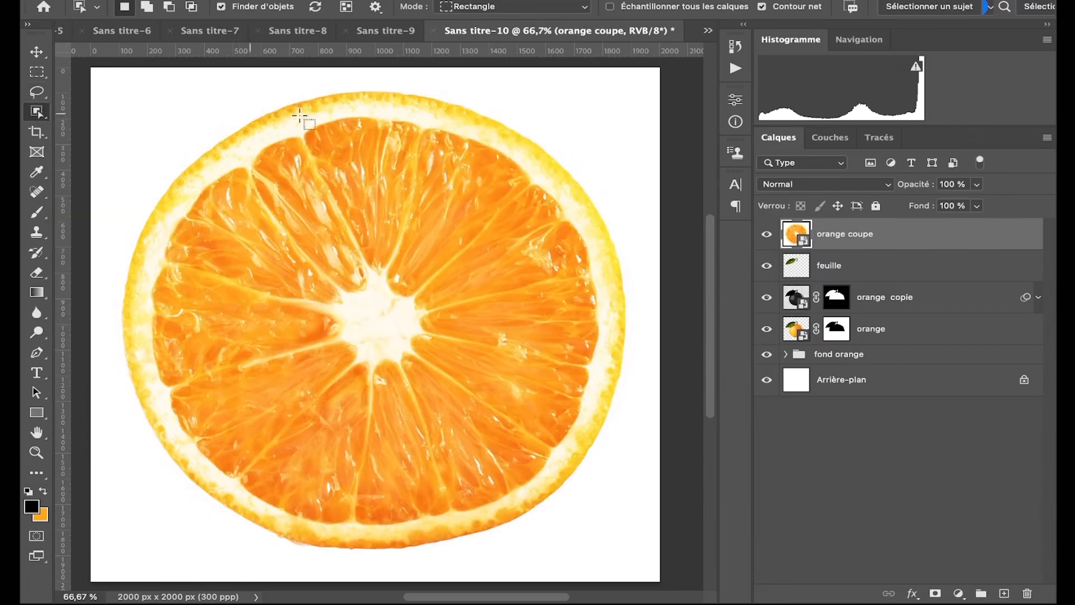
- Select the orange slice with Select Subject, and copy it without its white background to a new layer
{"action": "left_click", "coordinate": [941, 8]}
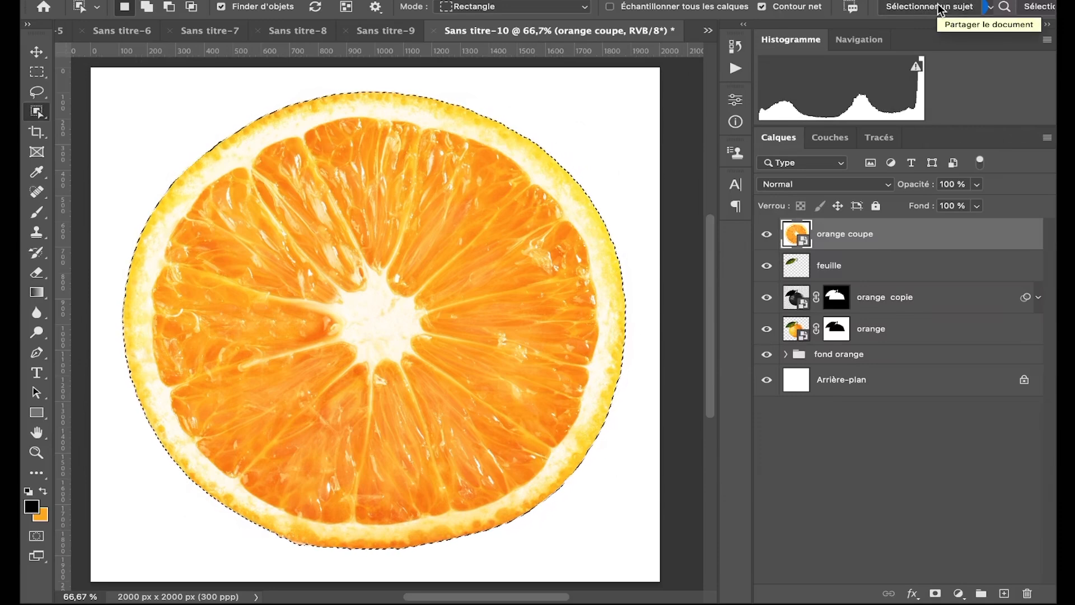
{"action": "key", "text": "ctrl+j"}
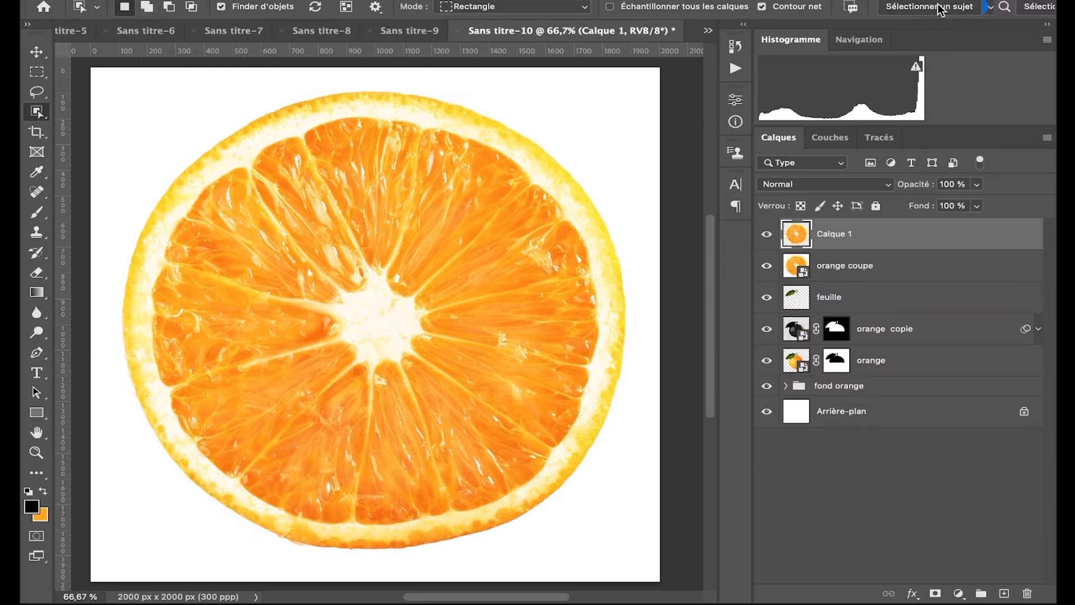
- Delete the orange coupe layer that still has the white background
{"action": "left_click", "coordinate": [920, 277]}
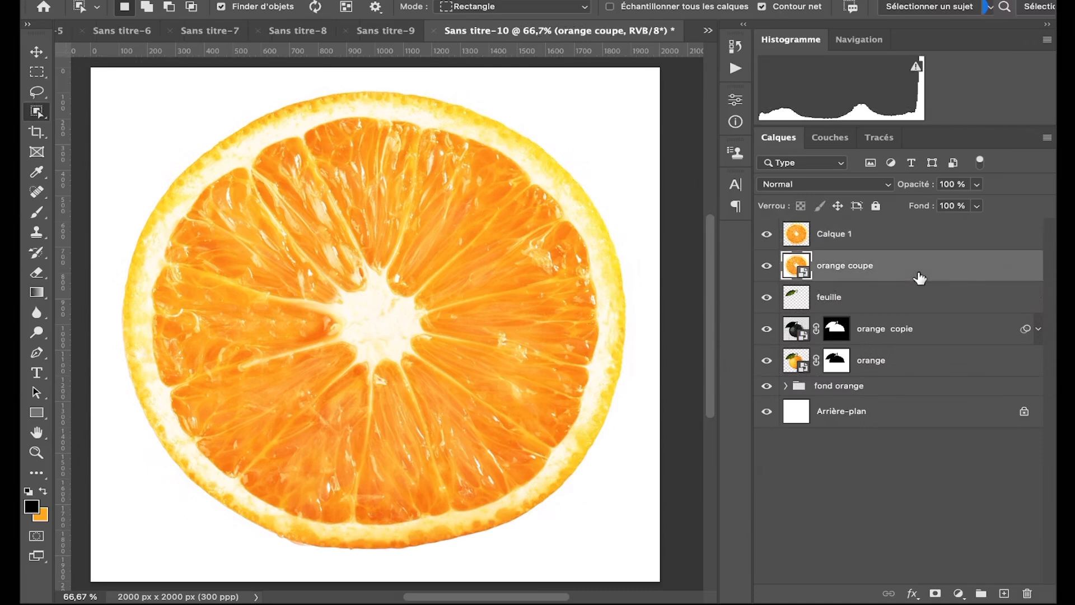
{"action": "key", "text": "Delete"}
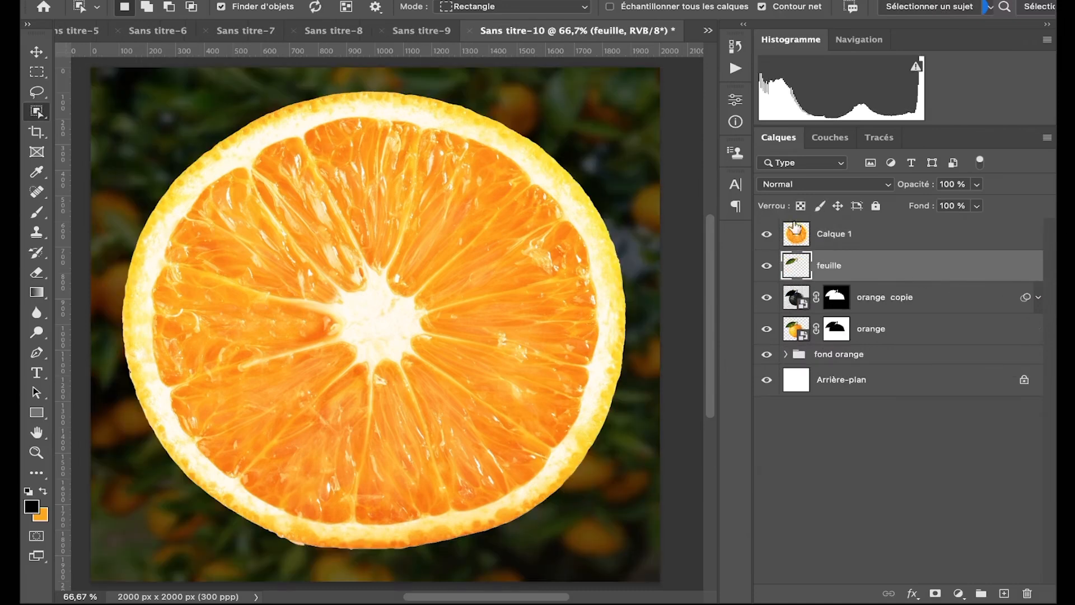
- Flatten and narrow the Calque 1 slice to about 68.31% width and 23.89% height, with a 1.76° horizontal skew
{"action": "left_click", "coordinate": [878, 239]}
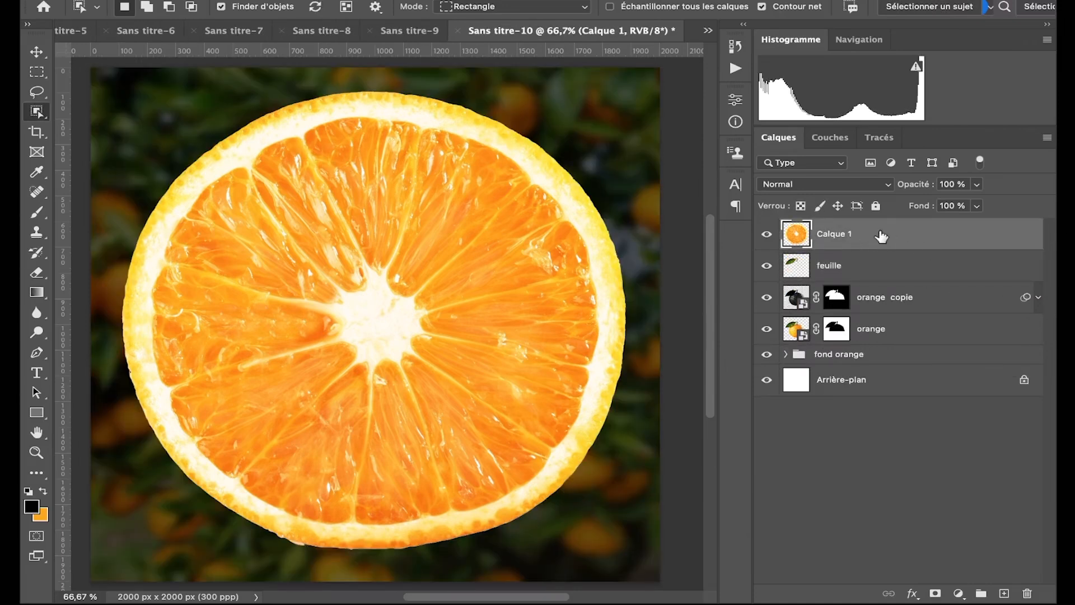
{"action": "key", "text": "ctrl+t"}
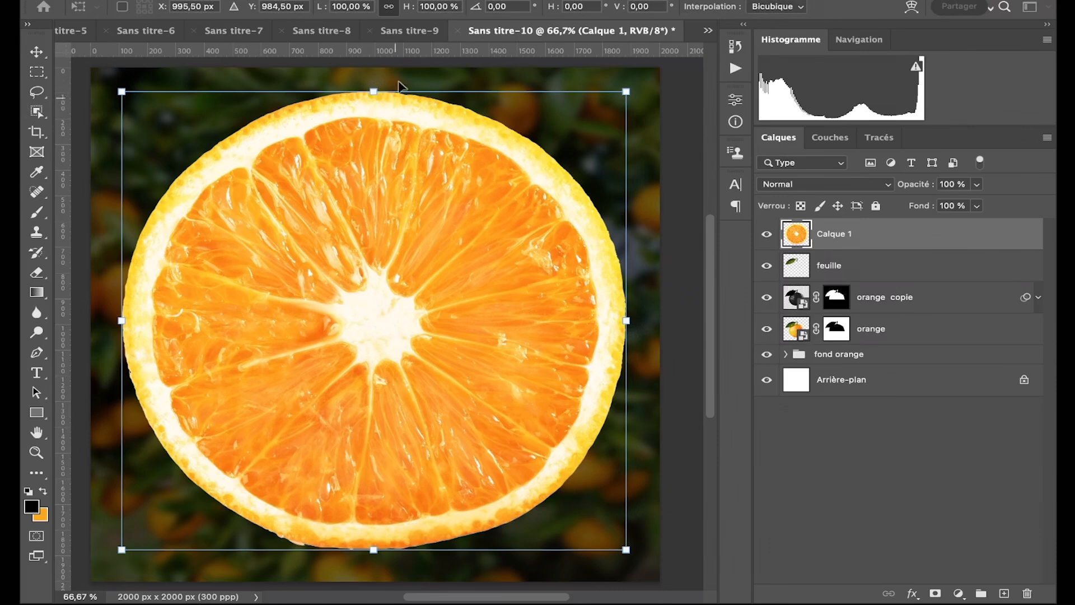
{"action": "left_click_drag", "start_coordinate": [375, 96], "coordinate": [382, 290]}
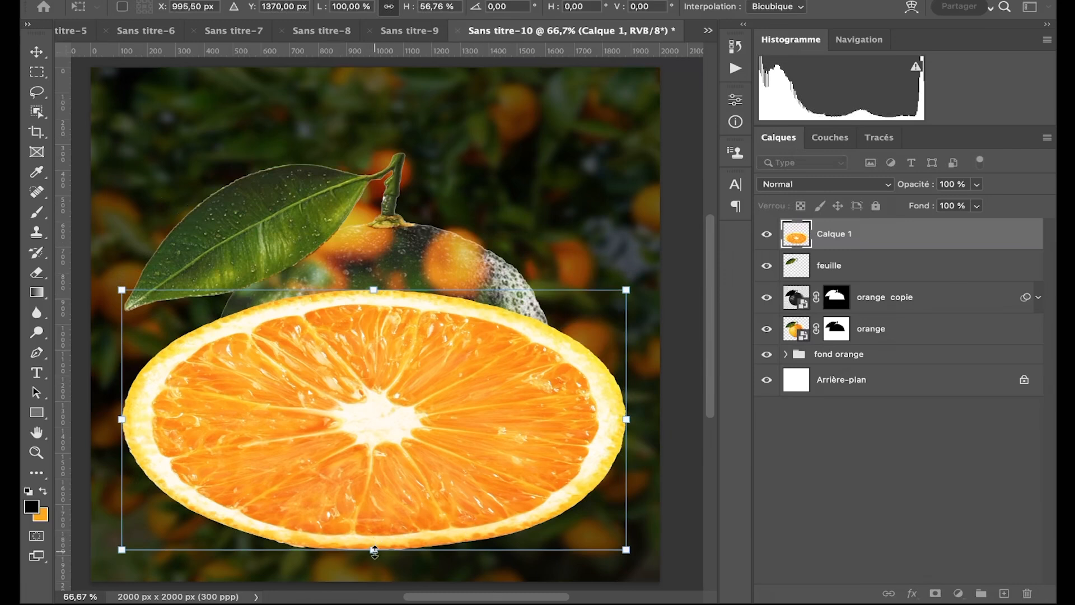
{"action": "left_click_drag", "start_coordinate": [375, 551], "coordinate": [379, 452]}
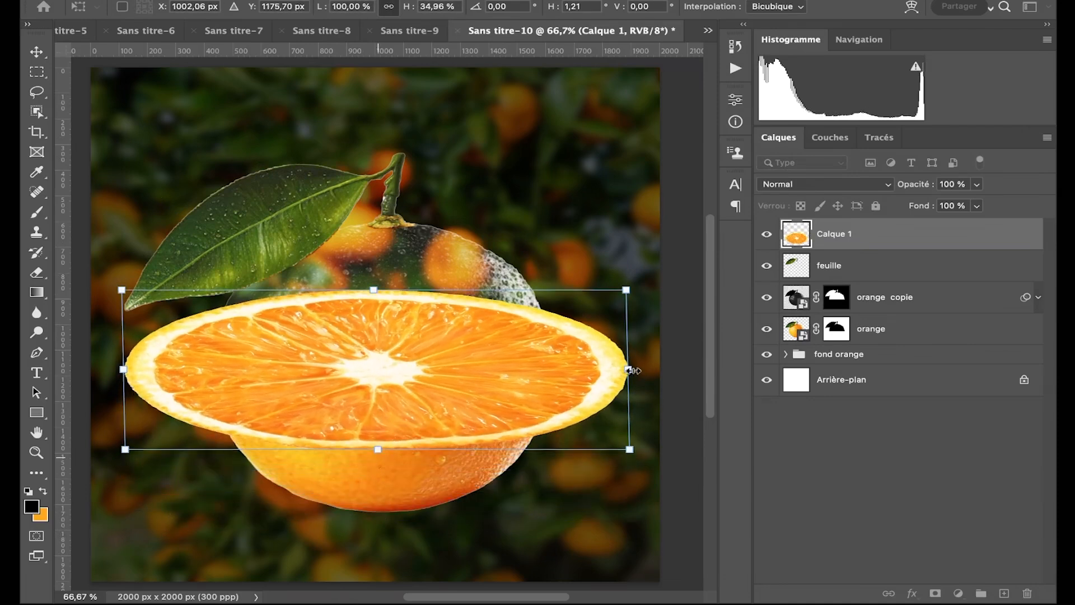
{"action": "left_click_drag", "start_coordinate": [633, 371], "coordinate": [557, 363]}
{"action": "left_click_drag", "start_coordinate": [128, 367], "coordinate": [213, 369]}
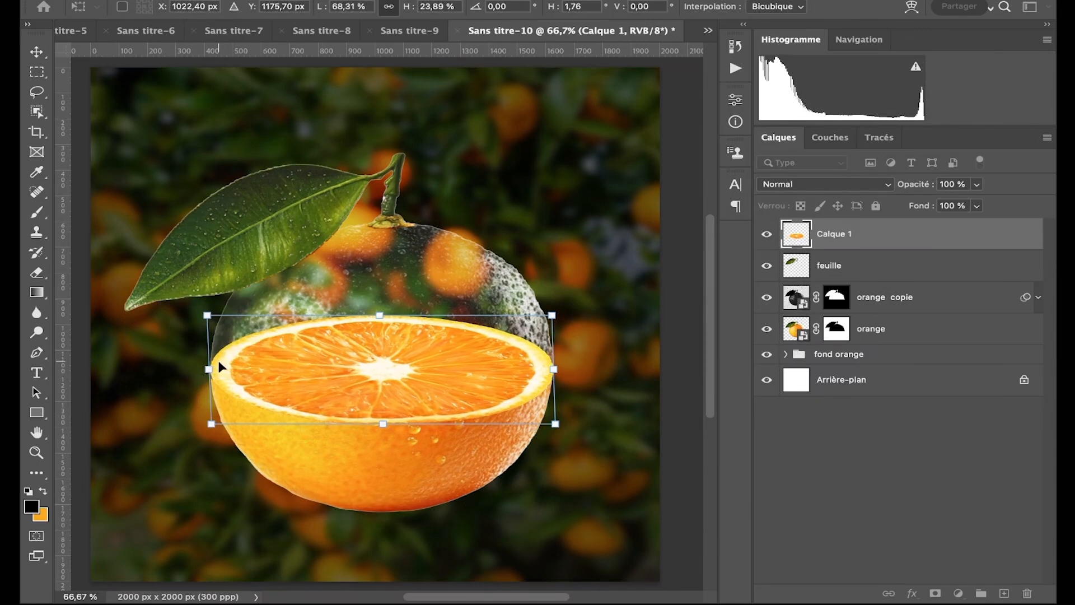
- Shift the slice down to Y 1212.94 px, fit it to the orange's edges at 67.74% width, and apply the transformation
{"action": "scroll", "coordinate": [219, 365], "scroll_direction": "up", "scroll_amount": 5}
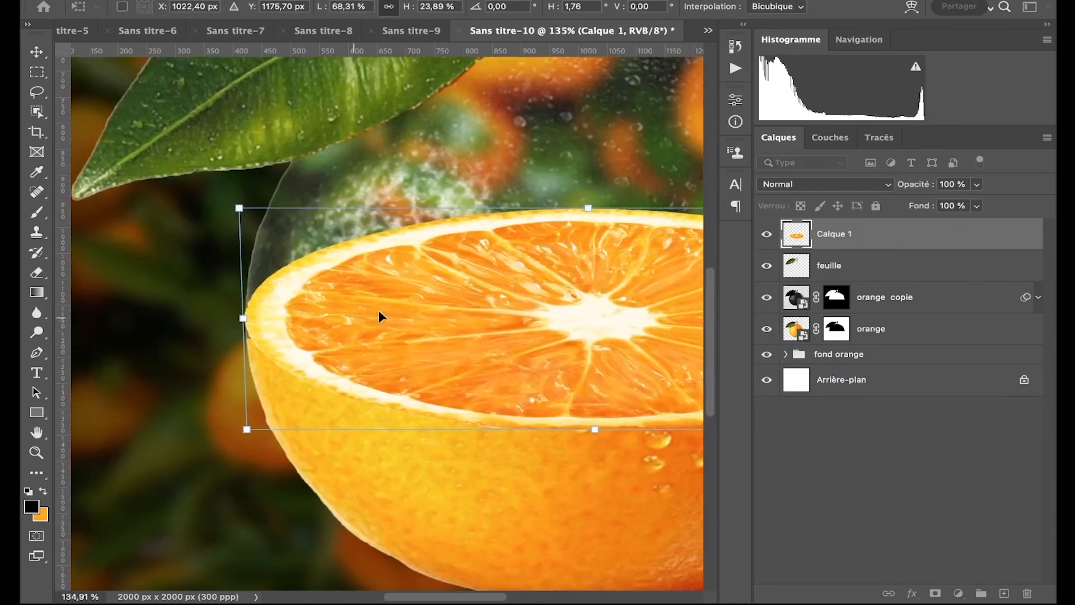
{"action": "left_click_drag", "start_coordinate": [425, 310], "coordinate": [421, 329]}
{"action": "left_click_drag", "start_coordinate": [238, 340], "coordinate": [245, 339]}
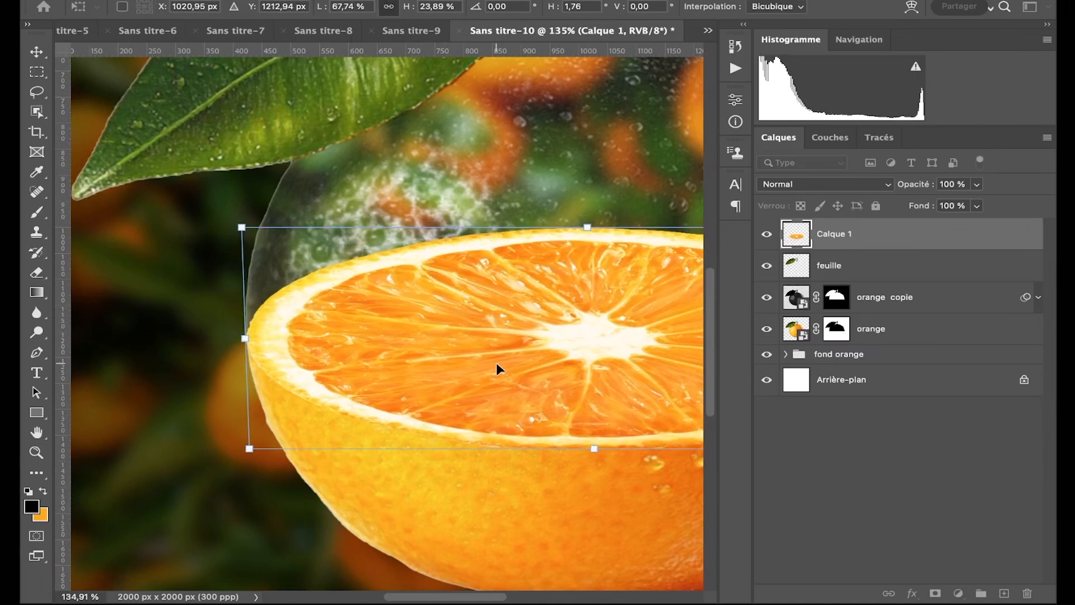
{"action": "scroll", "coordinate": [498, 369], "scroll_direction": "right", "scroll_amount": 10}
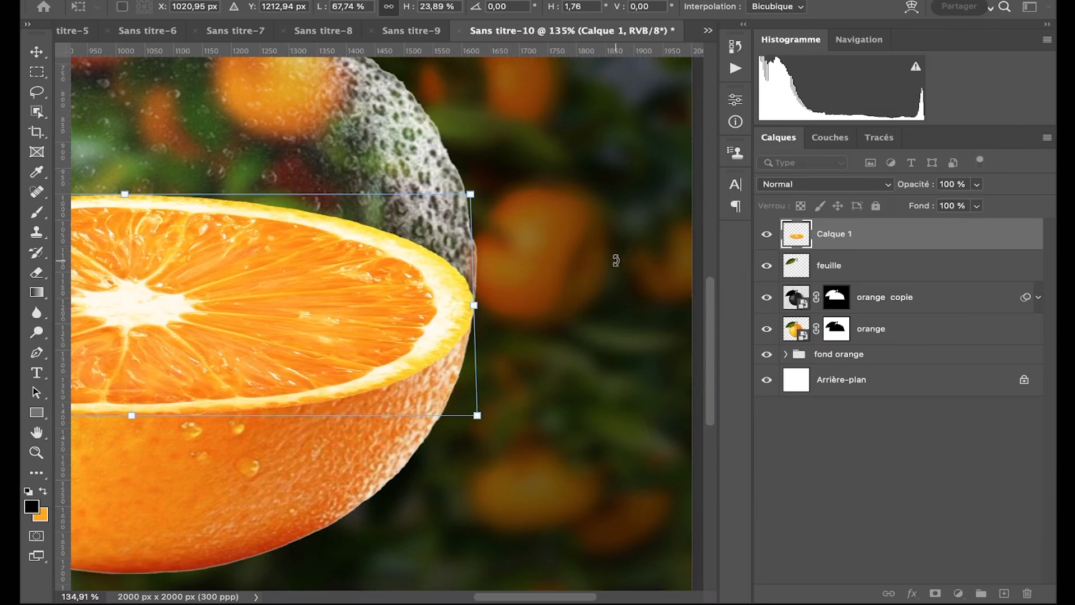
{"action": "key", "text": "Return"}
{"action": "key", "text": "w"}
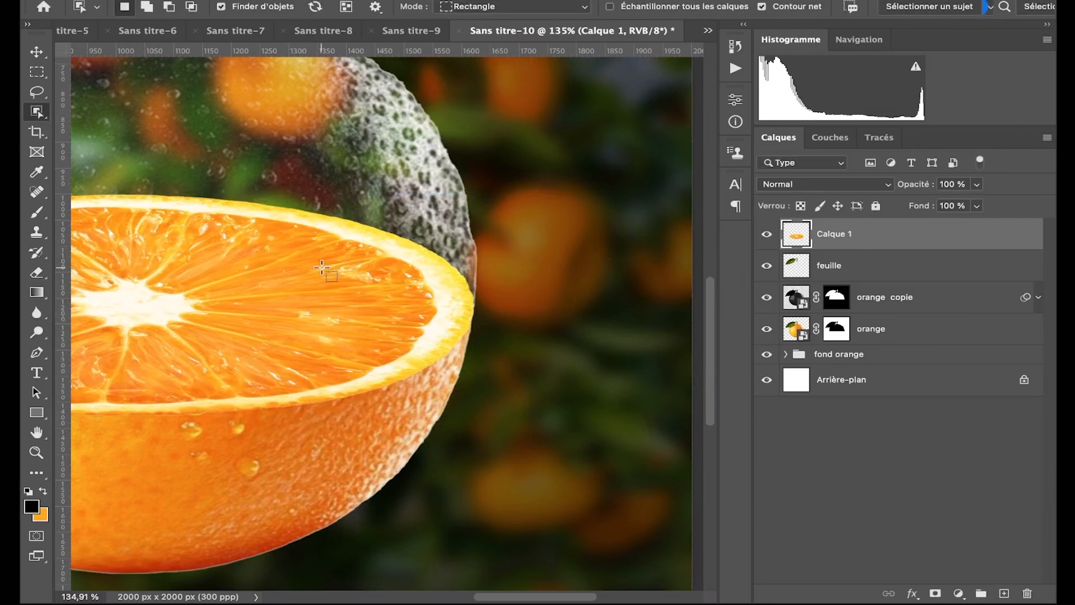
- Place Calque 1 between orange copie and orange in the layer stack, and convert it to a smart object
{"action": "scroll", "coordinate": [479, 252], "scroll_direction": "down", "scroll_amount": 5}
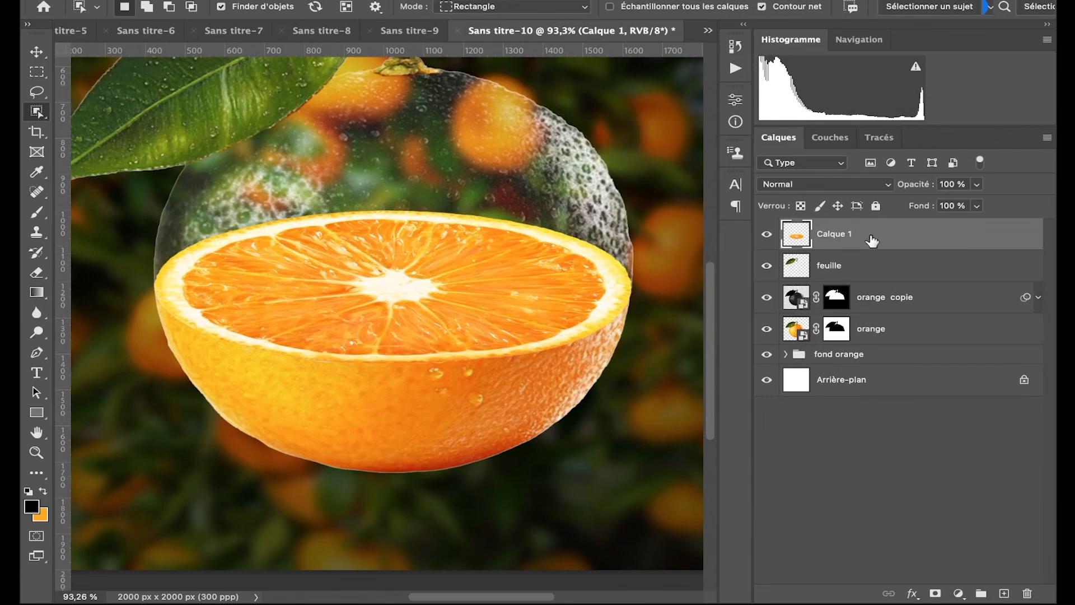
{"action": "left_click_drag", "start_coordinate": [872, 241], "coordinate": [859, 315]}
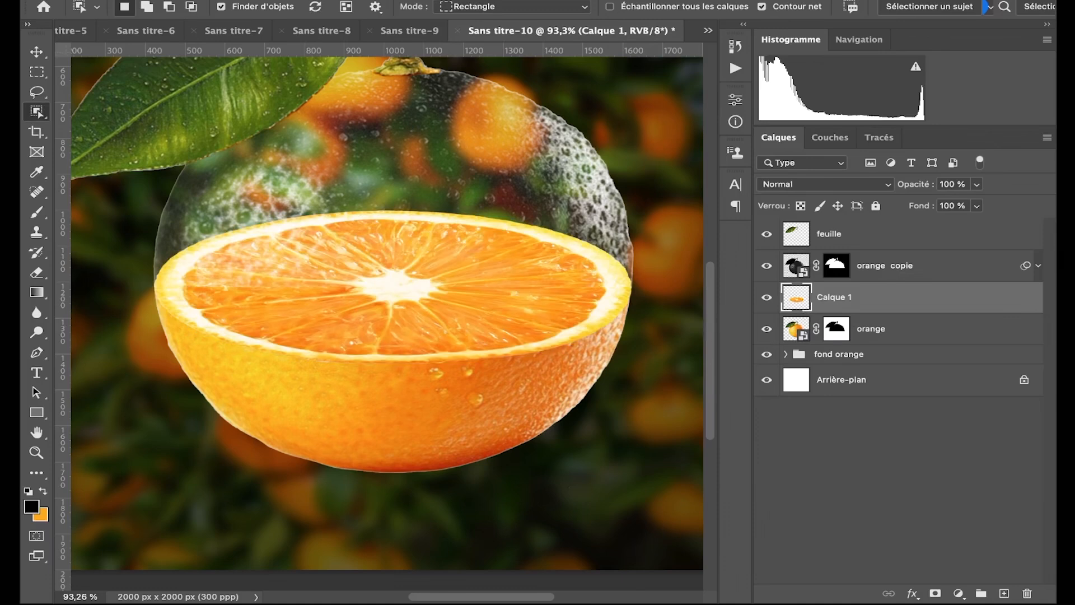
{"action": "right_click", "coordinate": [919, 300]}
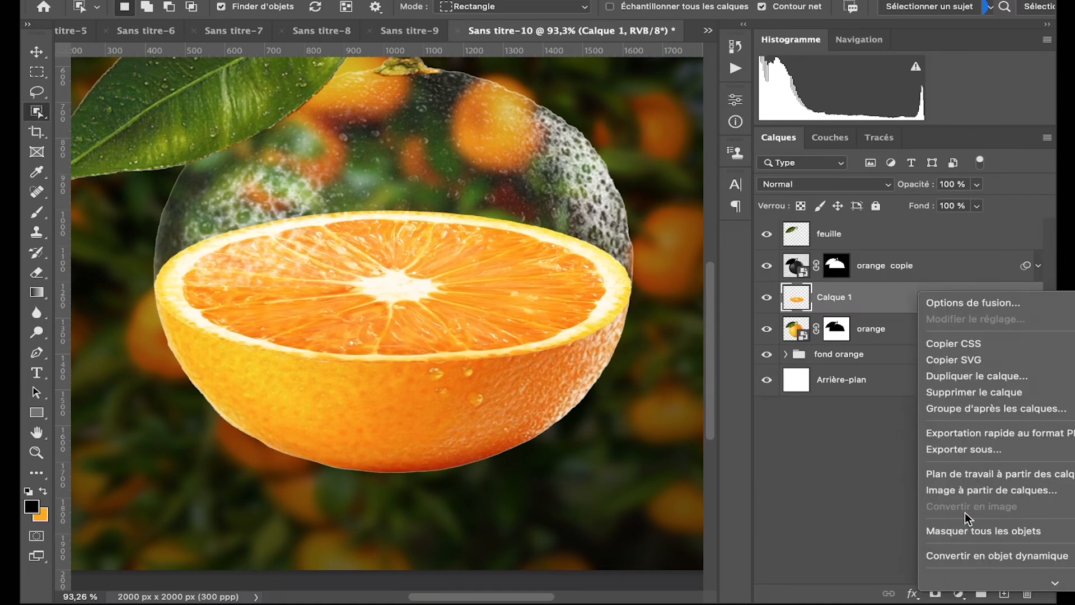
{"action": "left_click", "coordinate": [977, 401]}
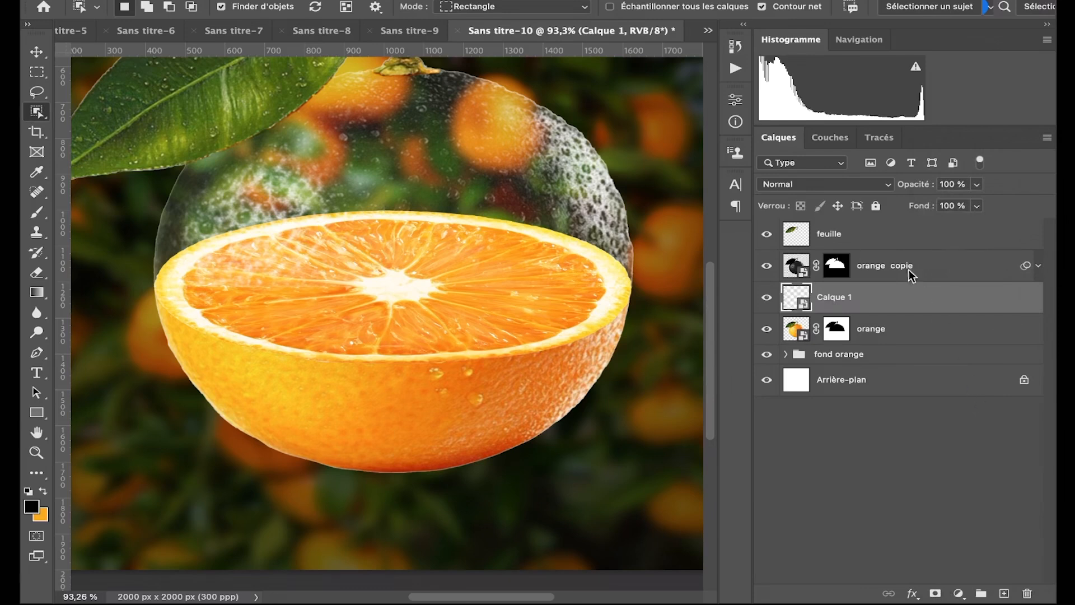
- Apply a Gaussian blur with a radius of 3.7 pixels to the Calque 1 slice
{"action": "left_click", "coordinate": [470, 0]}
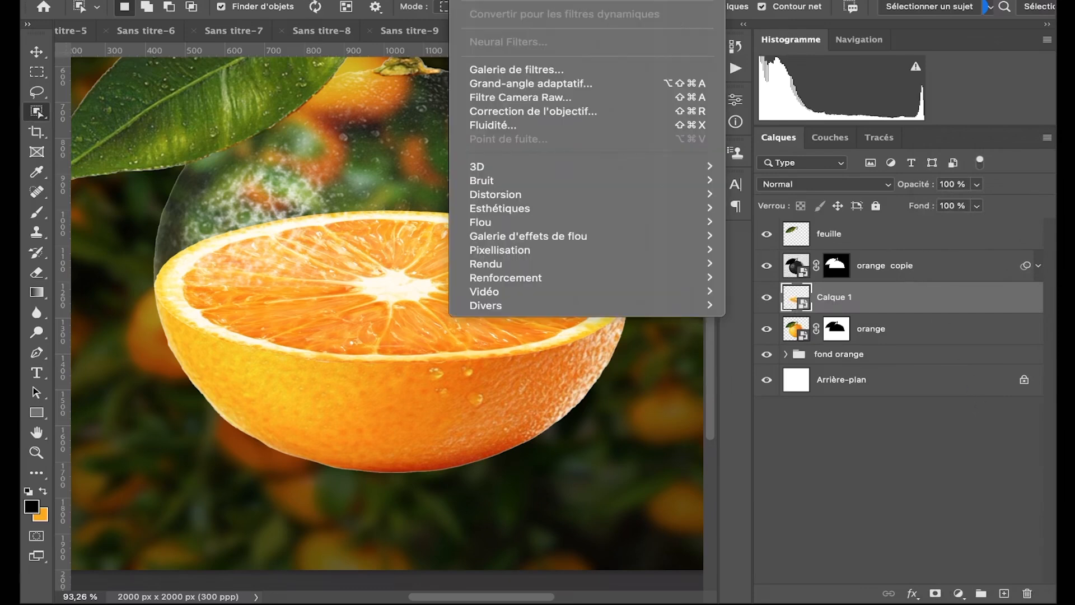
{"action": "mouse_move", "coordinate": [526, 222]}
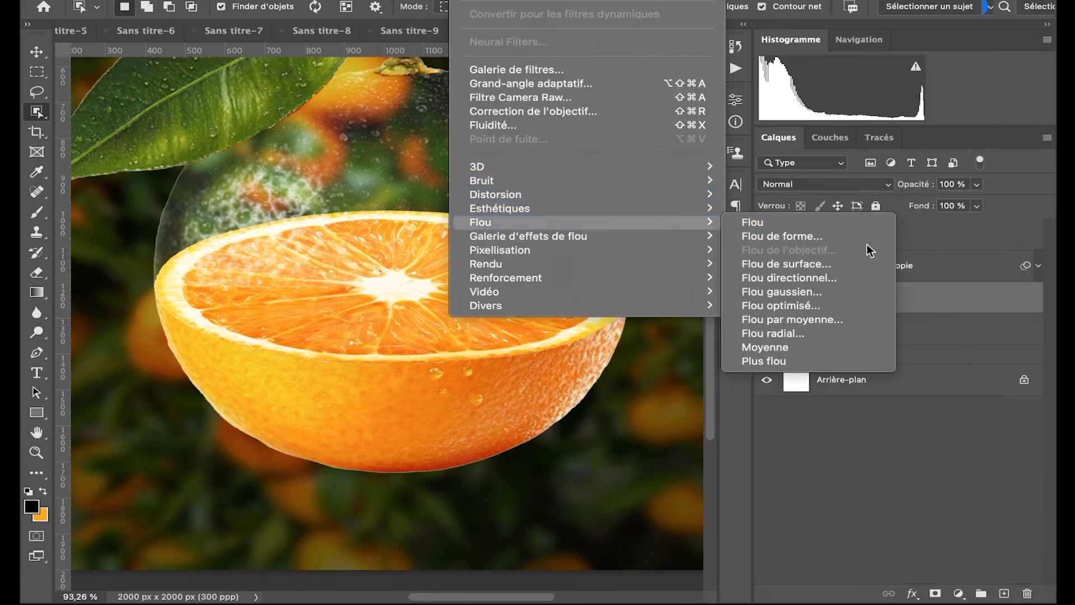
{"action": "left_click", "coordinate": [816, 294]}
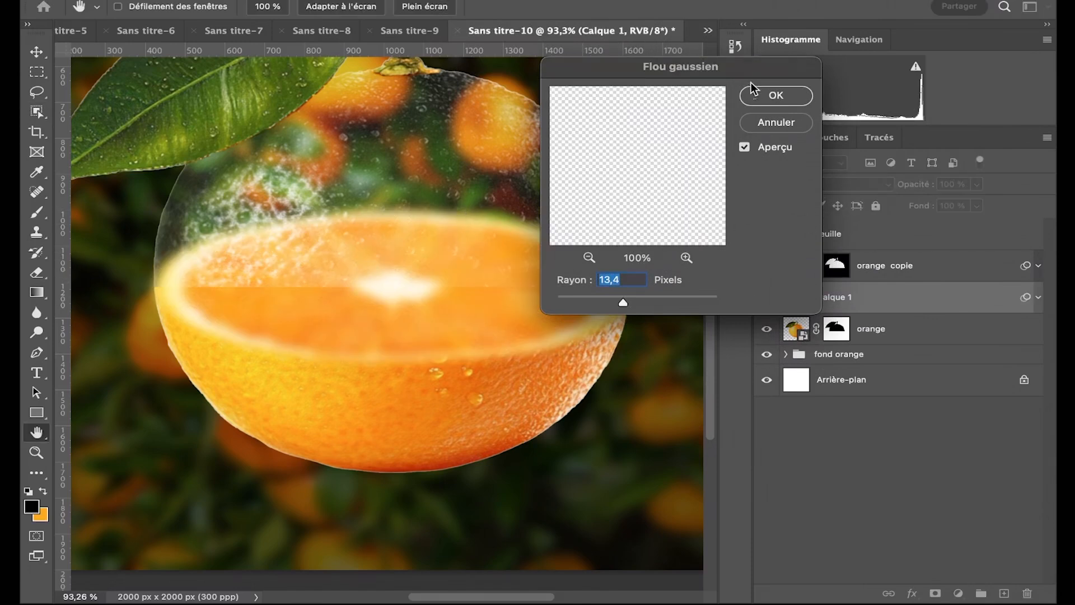
{"action": "left_click_drag", "start_coordinate": [617, 296], "coordinate": [599, 296]}
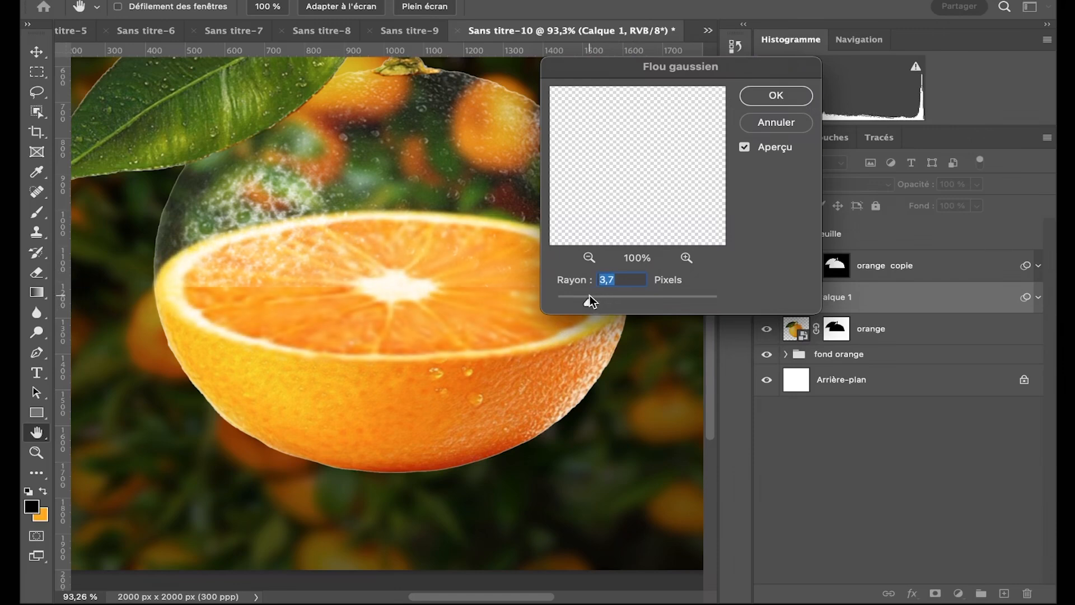
{"action": "left_click", "coordinate": [777, 96]}
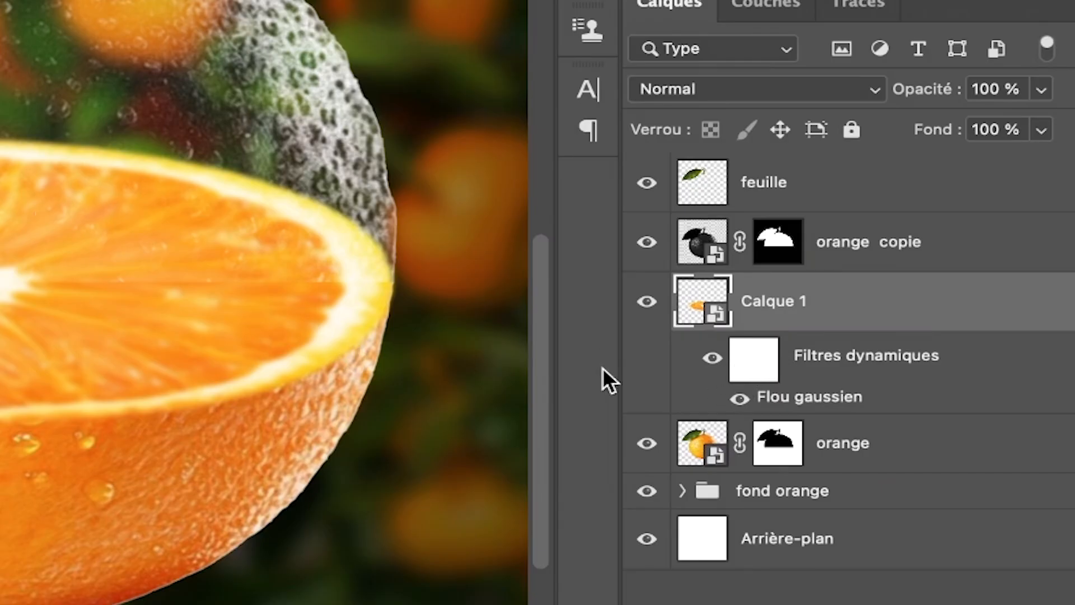
- Paint black with a soft brush on Calque 1's smart filter mask across the slice's pulp to remove the blur there
{"action": "left_click", "coordinate": [762, 367]}
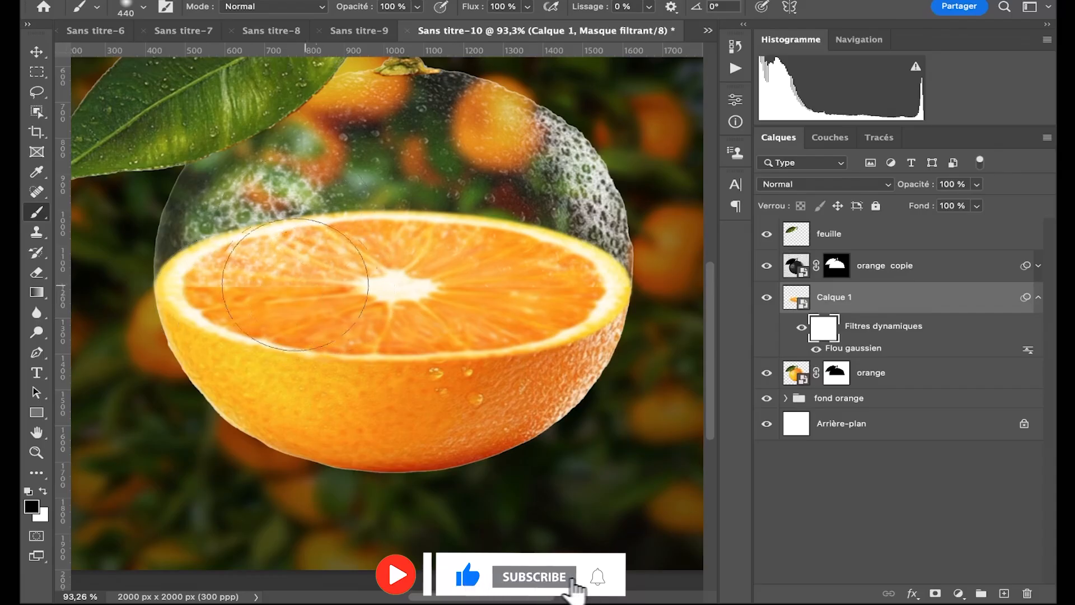
{"action": "right_click", "coordinate": [289, 282]}
{"action": "left_click", "coordinate": [453, 317]}
{"action": "left_click", "coordinate": [170, 304]}
{"action": "mouse_move", "coordinate": [203, 295]}
{"action": "left_mouse_down"}
{"action": "mouse_move", "coordinate": [296, 290]}
{"action": "mouse_move", "coordinate": [257, 295]}
{"action": "mouse_move", "coordinate": [280, 297]}
{"action": "mouse_move", "coordinate": [340, 285]}
{"action": "mouse_move", "coordinate": [479, 295]}
{"action": "mouse_move", "coordinate": [584, 282]}
{"action": "mouse_move", "coordinate": [562, 297]}
{"action": "mouse_move", "coordinate": [599, 290]}
{"action": "mouse_move", "coordinate": [559, 327]}
{"action": "mouse_move", "coordinate": [575, 316]}
{"action": "mouse_move", "coordinate": [570, 331]}
{"action": "mouse_move", "coordinate": [559, 332]}
{"action": "mouse_move", "coordinate": [575, 307]}
{"action": "mouse_move", "coordinate": [443, 330]}
{"action": "mouse_move", "coordinate": [240, 296]}
{"action": "mouse_move", "coordinate": [235, 284]}
{"action": "mouse_move", "coordinate": [263, 265]}
{"action": "mouse_move", "coordinate": [230, 280]}
{"action": "mouse_move", "coordinate": [302, 256]}
{"action": "mouse_move", "coordinate": [404, 248]}
{"action": "mouse_move", "coordinate": [554, 293]}
{"action": "mouse_move", "coordinate": [529, 284]}
{"action": "left_mouse_up"}
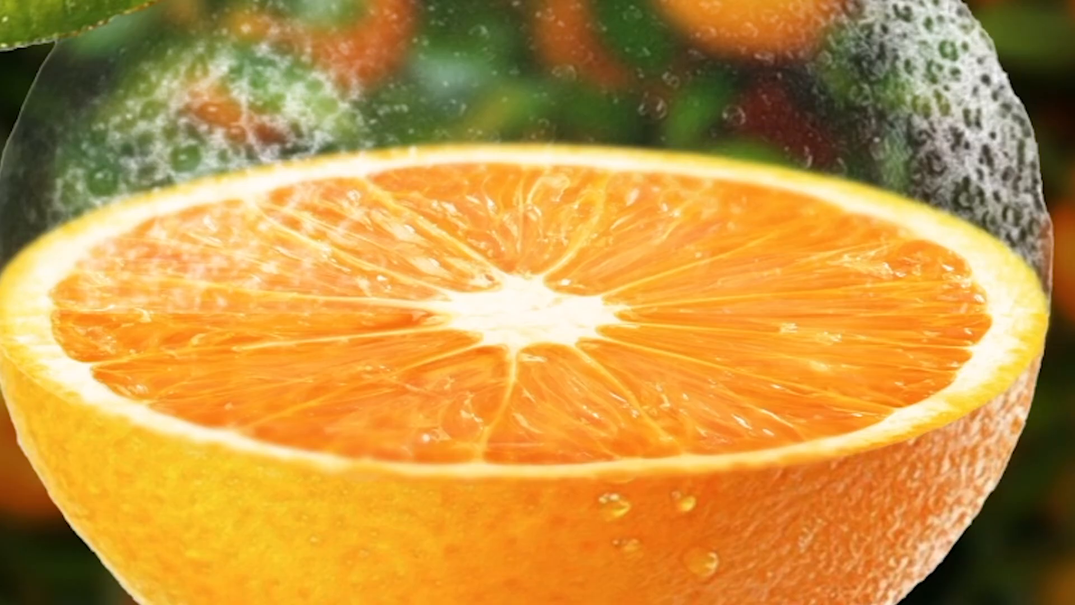
- Restore the blur along the slice's far rim by painting white on the filter mask, and make black the foreground colour again
{"action": "mouse_move", "coordinate": [159, 203]}
{"action": "left_mouse_down"}
{"action": "mouse_move", "coordinate": [403, 174]}
{"action": "mouse_move", "coordinate": [566, 193]}
{"action": "left_mouse_up"}
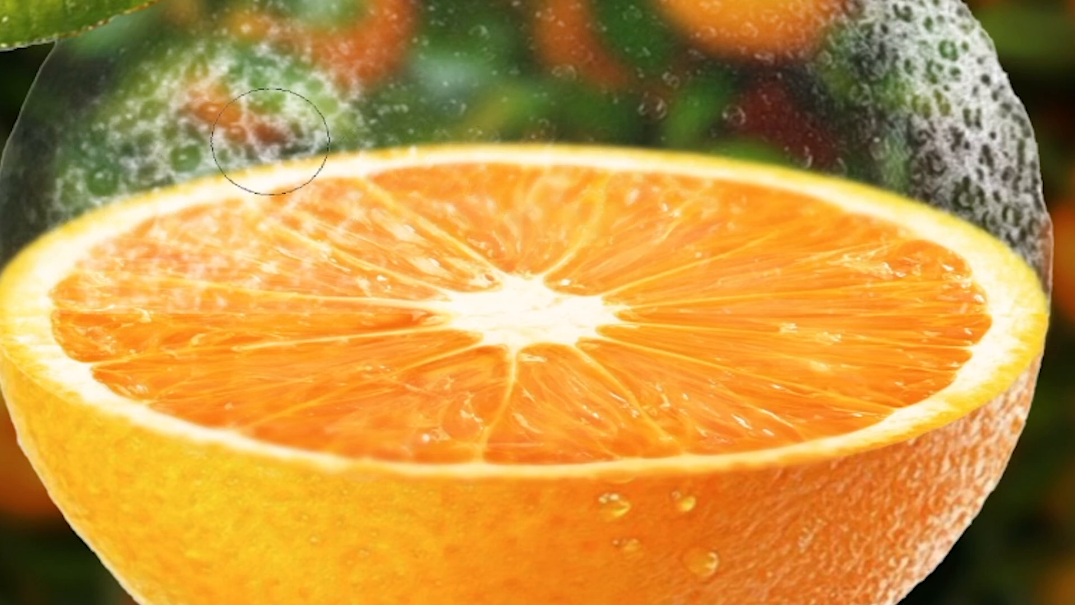
{"action": "left_click_drag", "start_coordinate": [692, 184], "coordinate": [946, 212]}
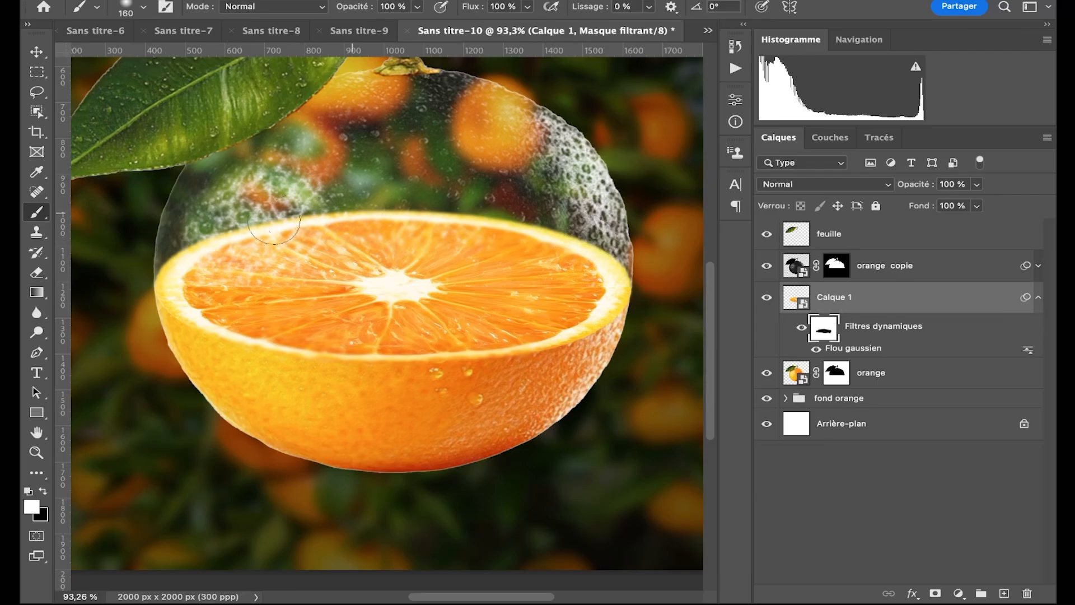
{"action": "left_click_drag", "start_coordinate": [274, 220], "coordinate": [189, 245]}
{"action": "left_click", "coordinate": [43, 491]}
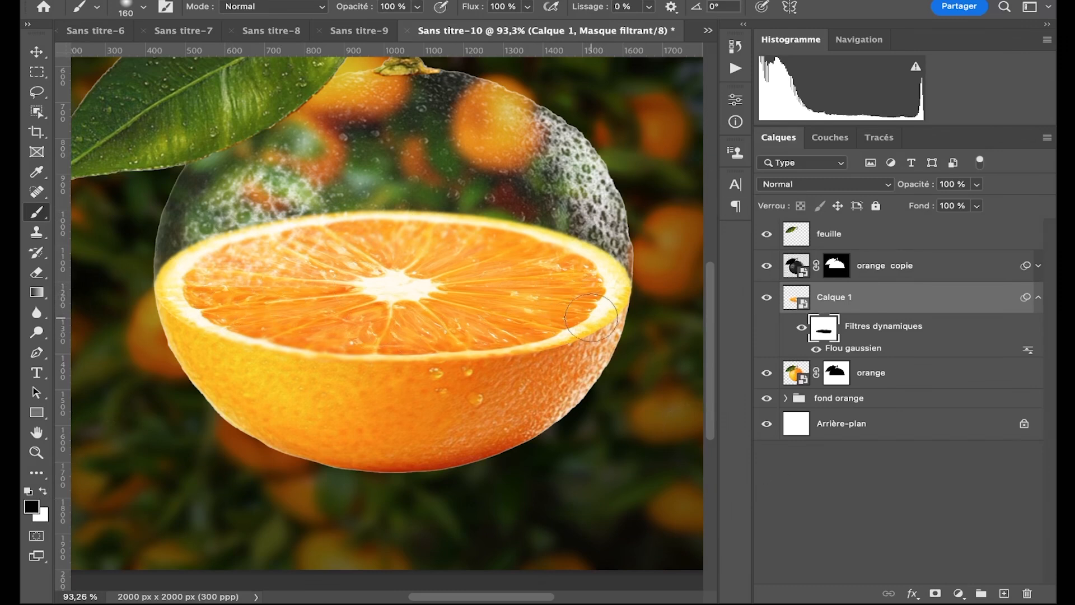
- Show the smart filters of orange copie and slightly adjust the midtone input level of its Niveaux filter
{"action": "scroll", "coordinate": [591, 317], "scroll_direction": "down", "scroll_amount": 5}
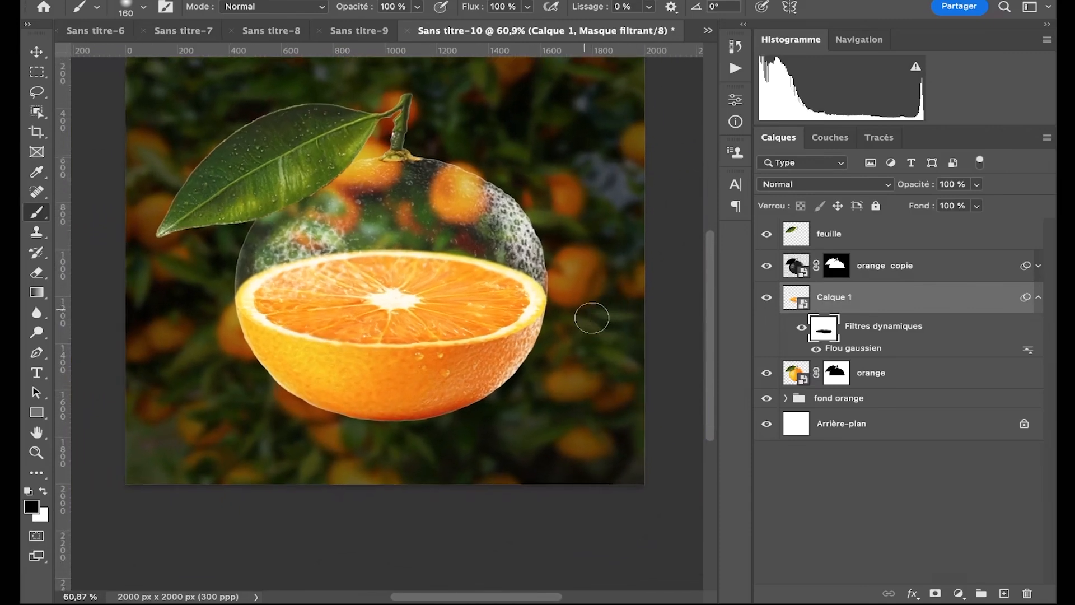
{"action": "scroll", "coordinate": [592, 317], "scroll_direction": "down", "scroll_amount": 1}
{"action": "scroll", "coordinate": [592, 318], "scroll_direction": "down", "scroll_amount": 1}
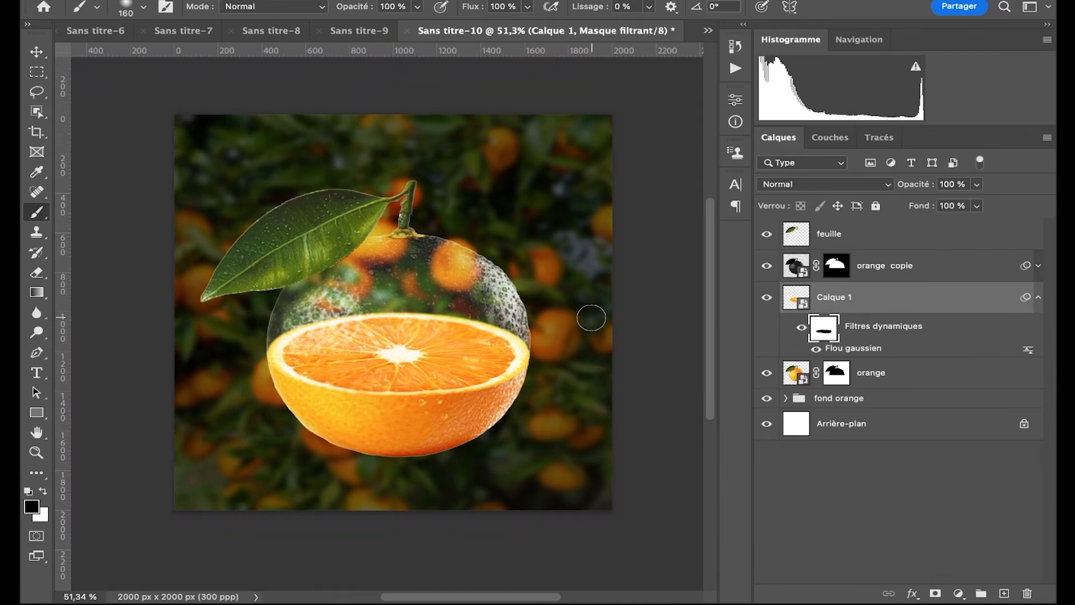
{"action": "scroll", "coordinate": [592, 318], "scroll_direction": "up", "scroll_amount": 3}
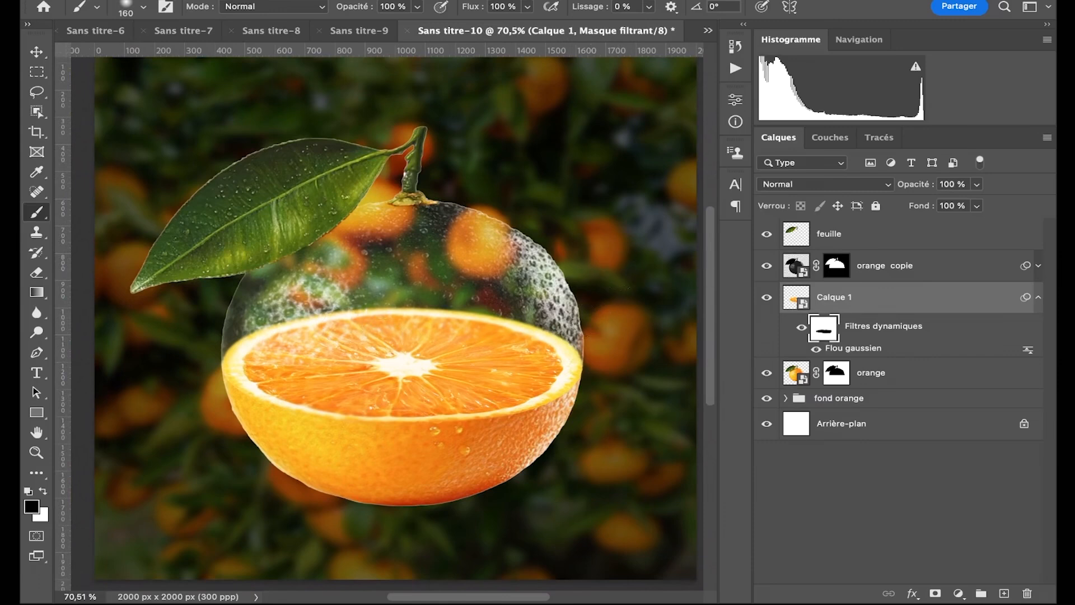
{"action": "left_click", "coordinate": [954, 269]}
{"action": "left_click", "coordinate": [1039, 266]}
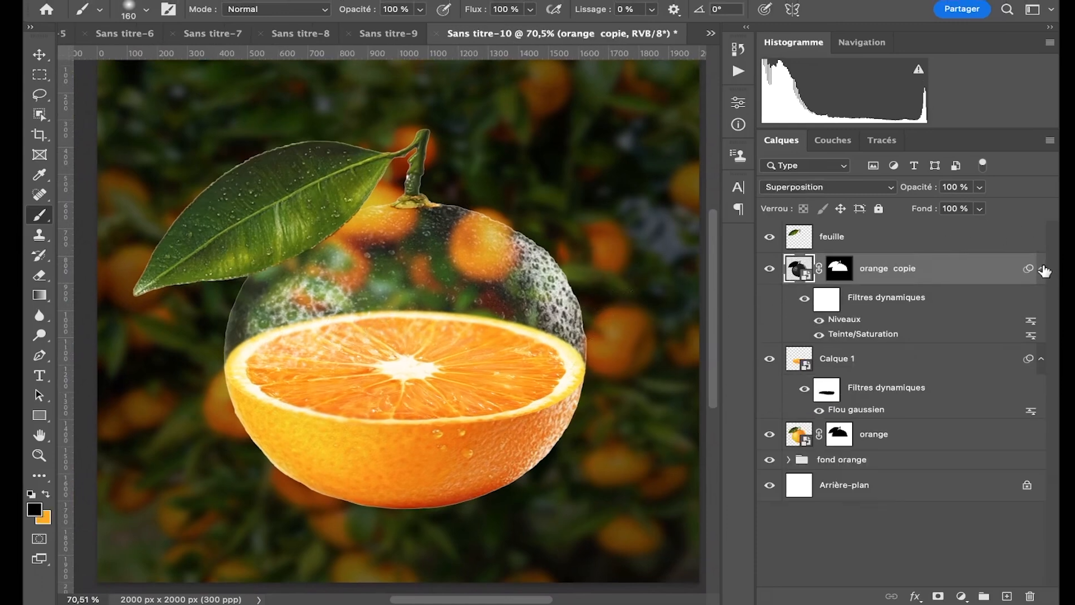
{"action": "double_click", "coordinate": [845, 320]}
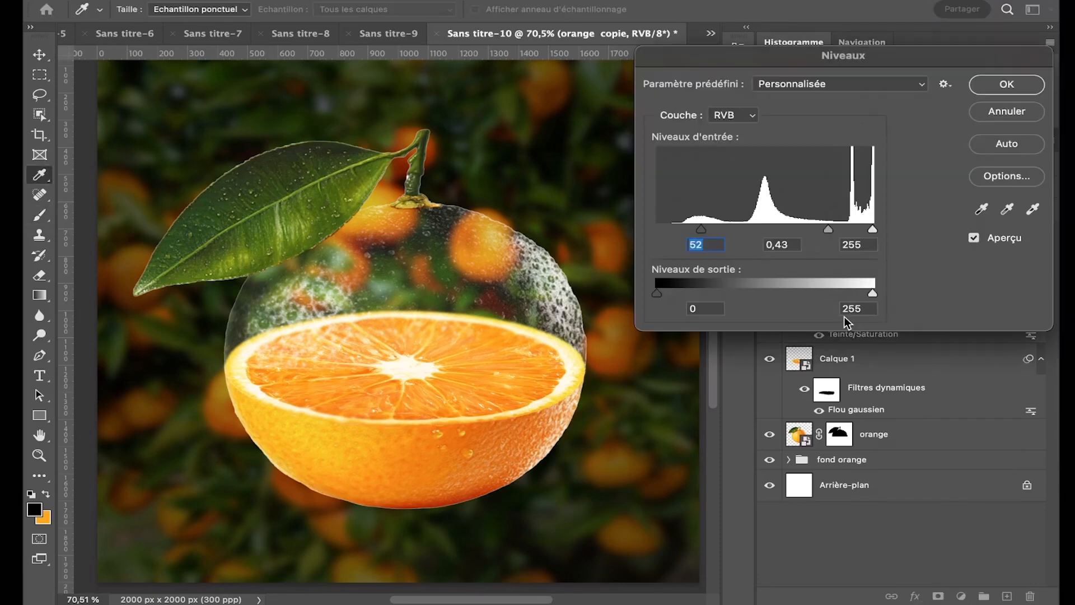
{"action": "mouse_move", "coordinate": [829, 227]}
{"action": "left_mouse_down"}
{"action": "mouse_move", "coordinate": [808, 227]}
{"action": "mouse_move", "coordinate": [832, 226]}
{"action": "left_mouse_up"}
{"action": "left_click", "coordinate": [993, 80]}
- Paint black on the orange copie layer mask along the horizontal seam crossing the slice, using a soft 160 px brush
{"action": "key", "text": "b"}
{"action": "left_click", "coordinate": [838, 269]}
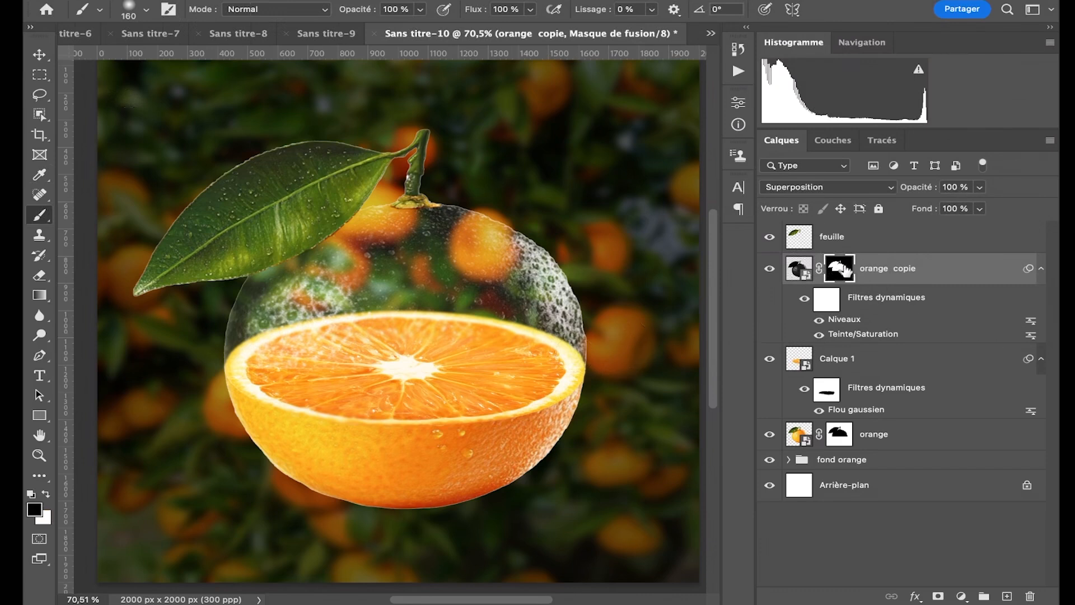
{"action": "scroll", "coordinate": [339, 392], "scroll_direction": "up", "scroll_amount": 4}
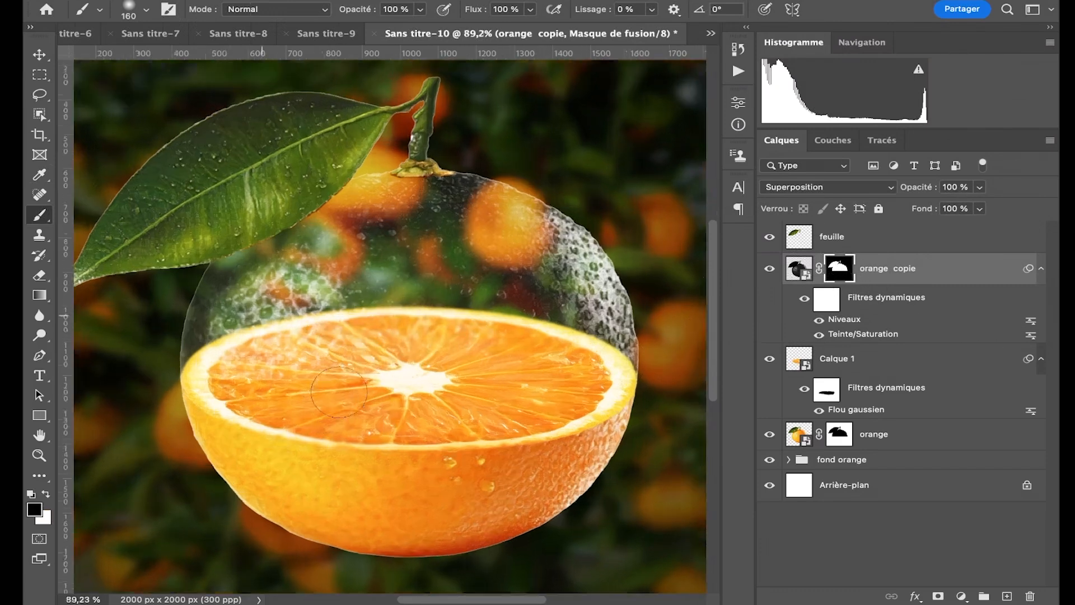
{"action": "scroll", "coordinate": [340, 392], "scroll_direction": "up", "scroll_amount": 3}
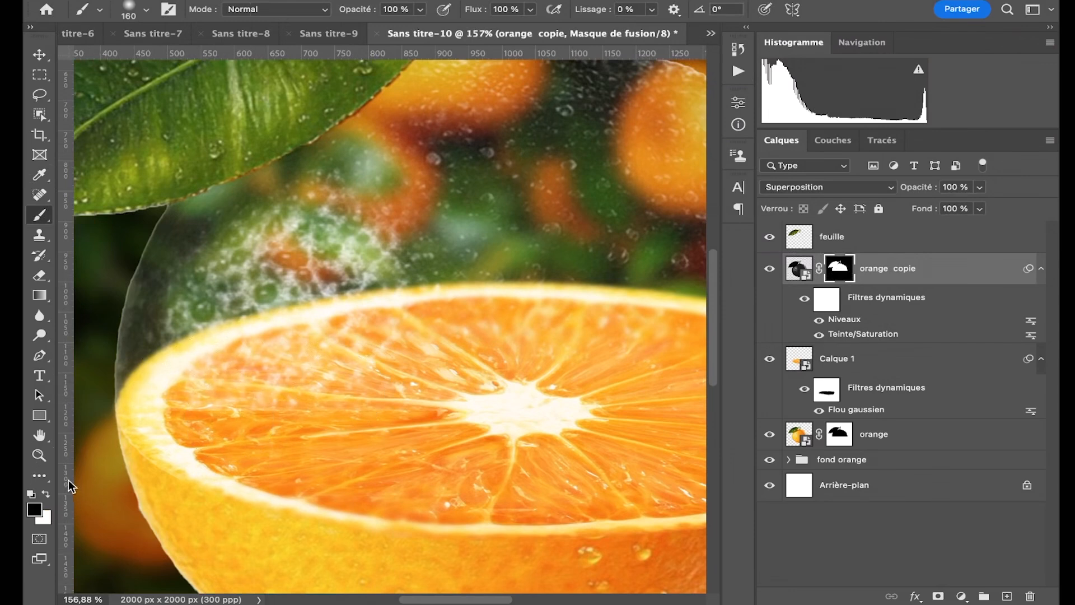
{"action": "mouse_move", "coordinate": [217, 418]}
{"action": "left_mouse_down"}
{"action": "mouse_move", "coordinate": [489, 440]}
{"action": "mouse_move", "coordinate": [529, 437]}
{"action": "mouse_move", "coordinate": [384, 417]}
{"action": "mouse_move", "coordinate": [666, 415]}
{"action": "left_mouse_up"}
{"action": "scroll", "coordinate": [515, 409], "scroll_direction": "right", "scroll_amount": 8}
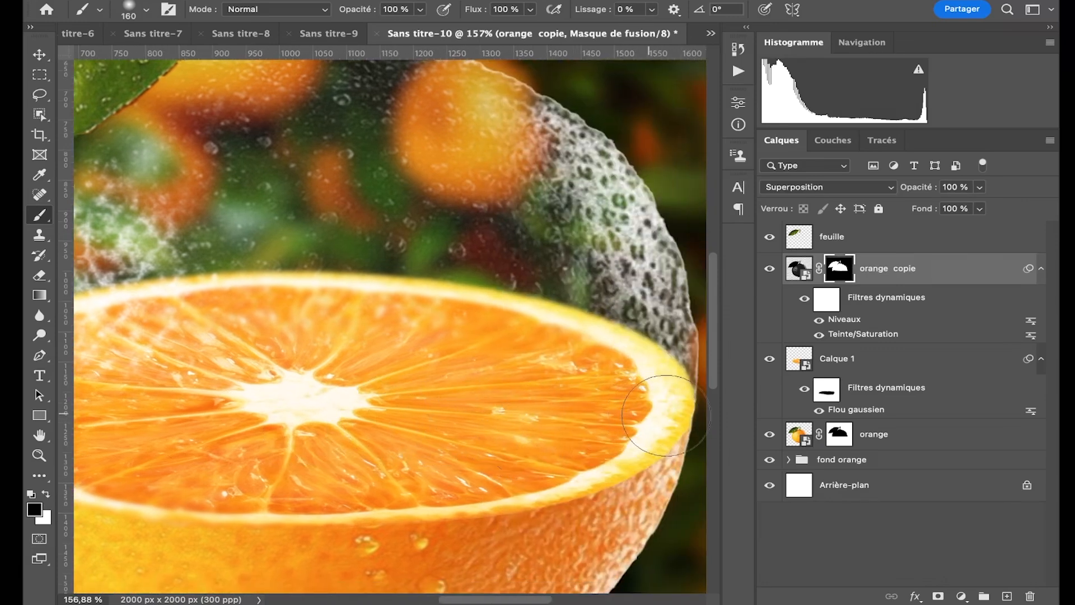
{"action": "scroll", "coordinate": [579, 436], "scroll_direction": "down", "scroll_amount": 4}
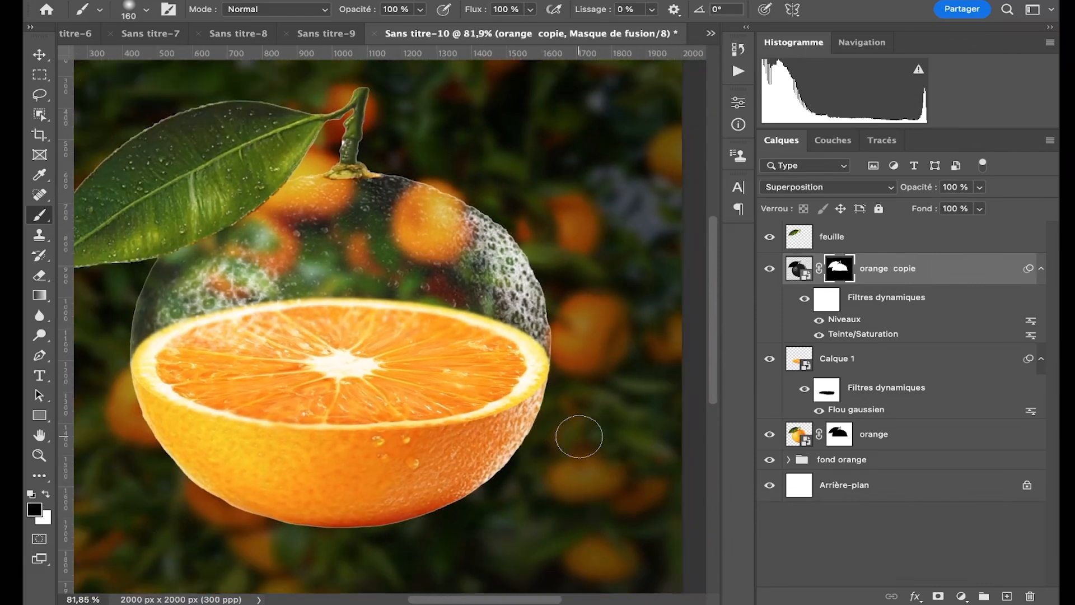
- Add the text "Orange" over the lower part of the image in the Bernadette font at 22 pt
{"action": "scroll", "coordinate": [579, 436], "scroll_direction": "left", "scroll_amount": 2}
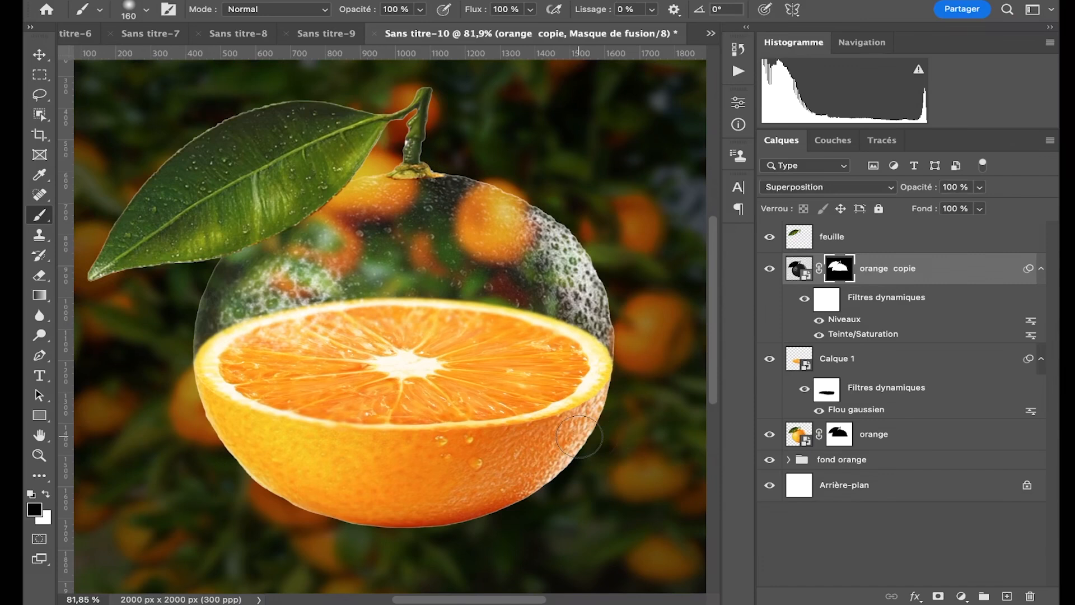
{"action": "scroll", "coordinate": [579, 437], "scroll_direction": "down", "scroll_amount": 3}
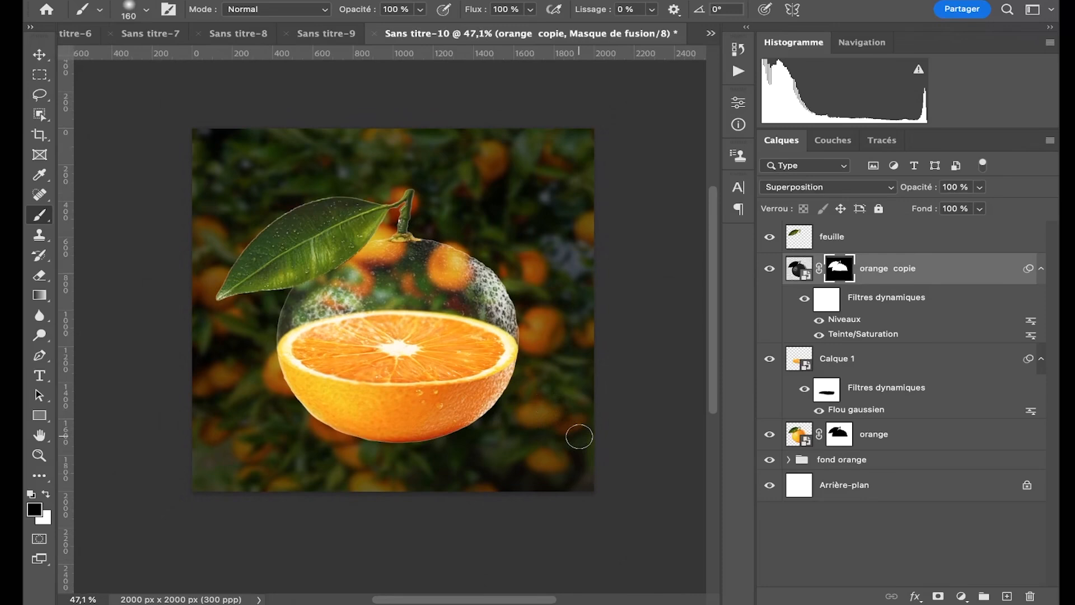
{"action": "left_click", "coordinate": [39, 375]}
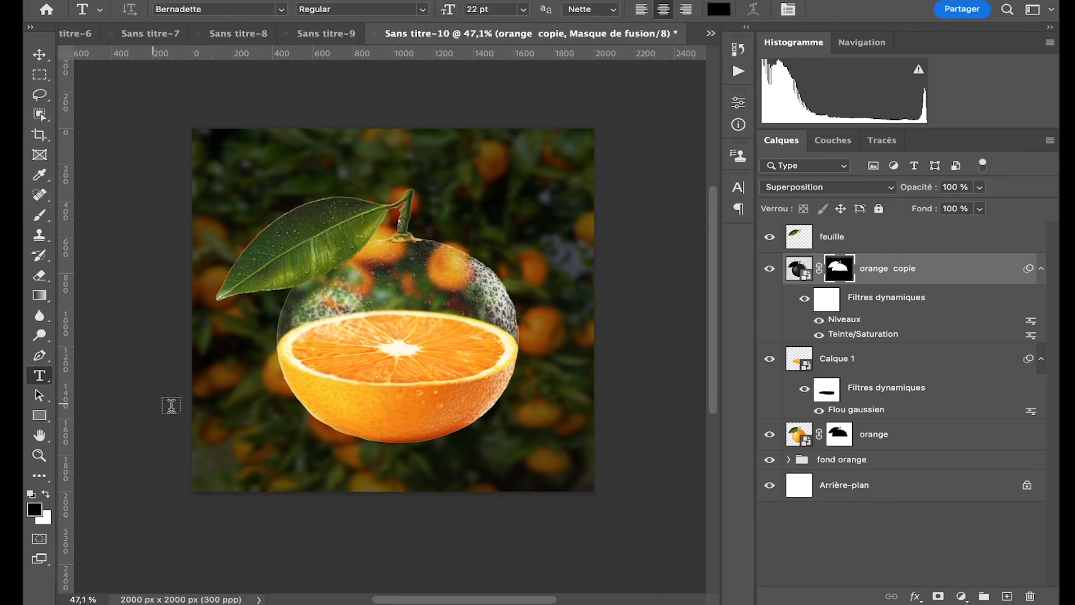
{"action": "left_click", "coordinate": [224, 418]}
{"action": "type", "text": "L"}
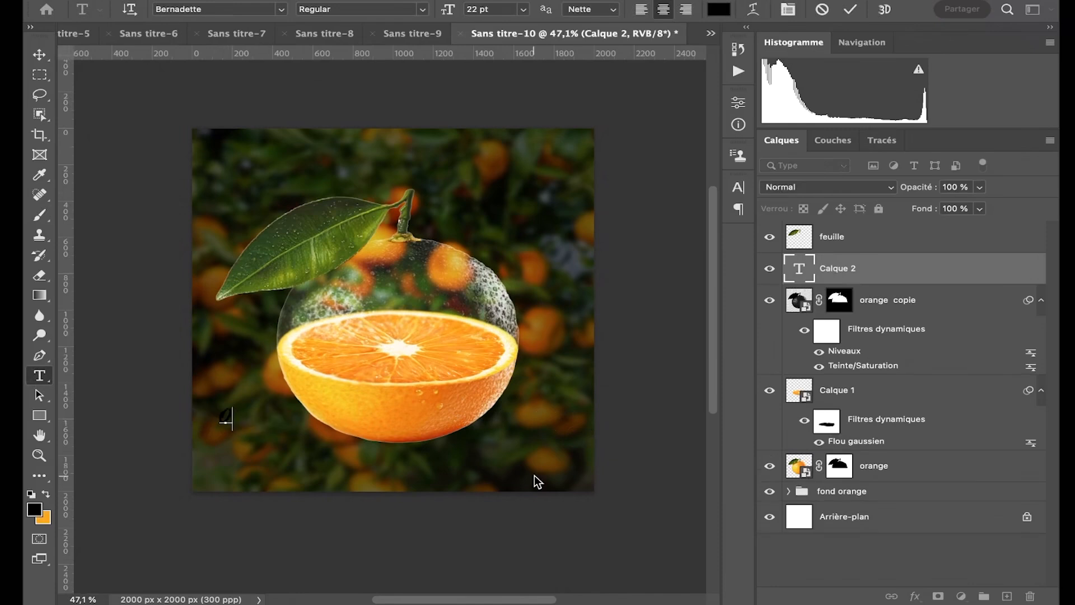
{"action": "type", "text": "range"}
{"action": "key", "text": "Escape"}
{"action": "key", "text": "Escape"}
- Set the colour of the whole Orange text to the near-white fcf8f8
{"action": "key", "text": "super+a"}
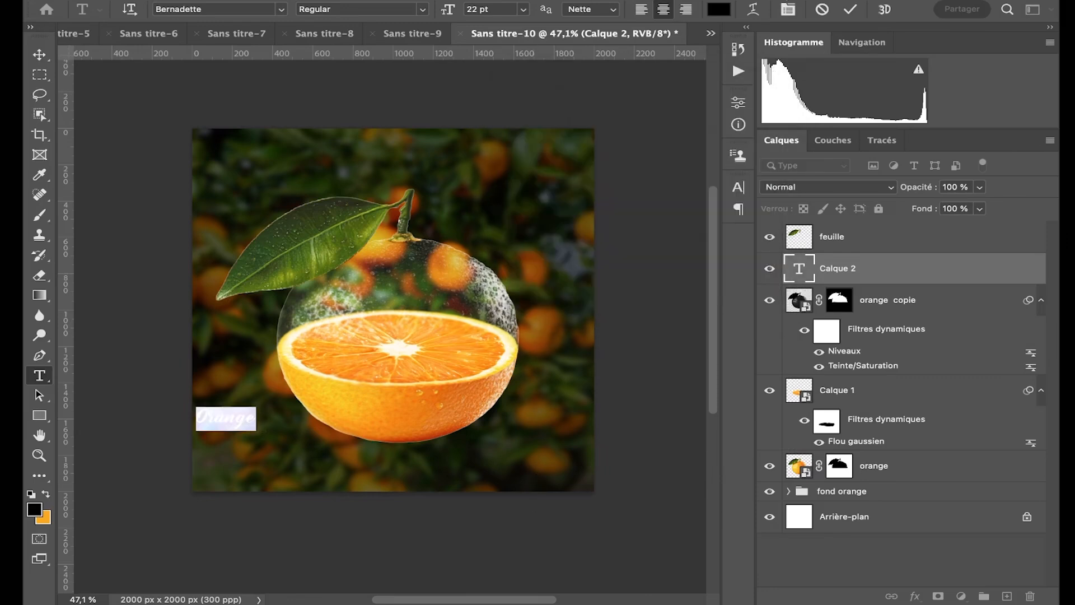
{"action": "left_click", "coordinate": [719, 9]}
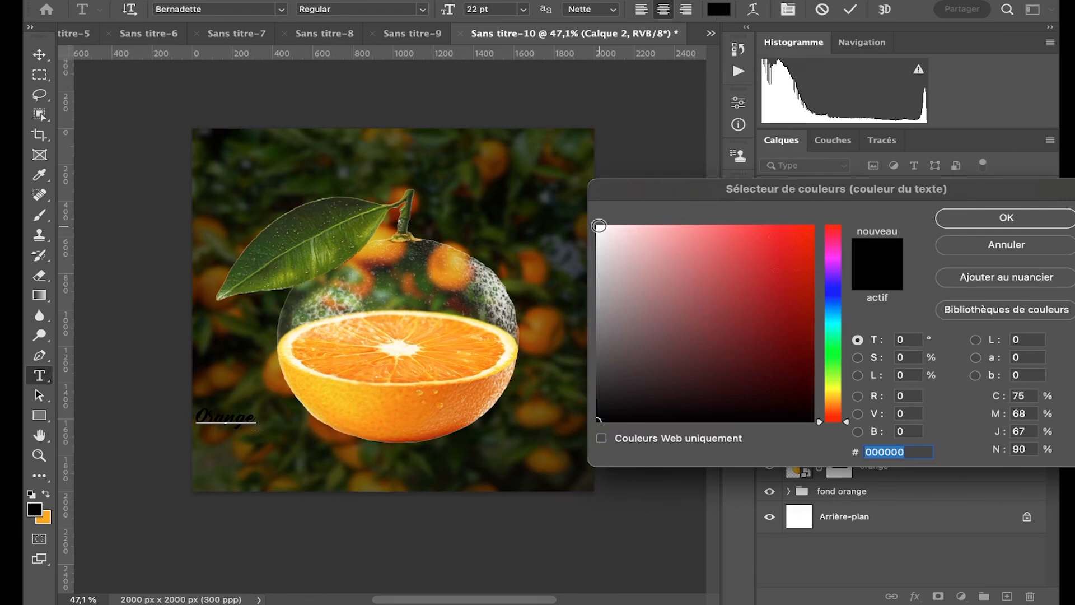
{"action": "left_click", "coordinate": [599, 225]}
{"action": "left_click", "coordinate": [963, 215]}
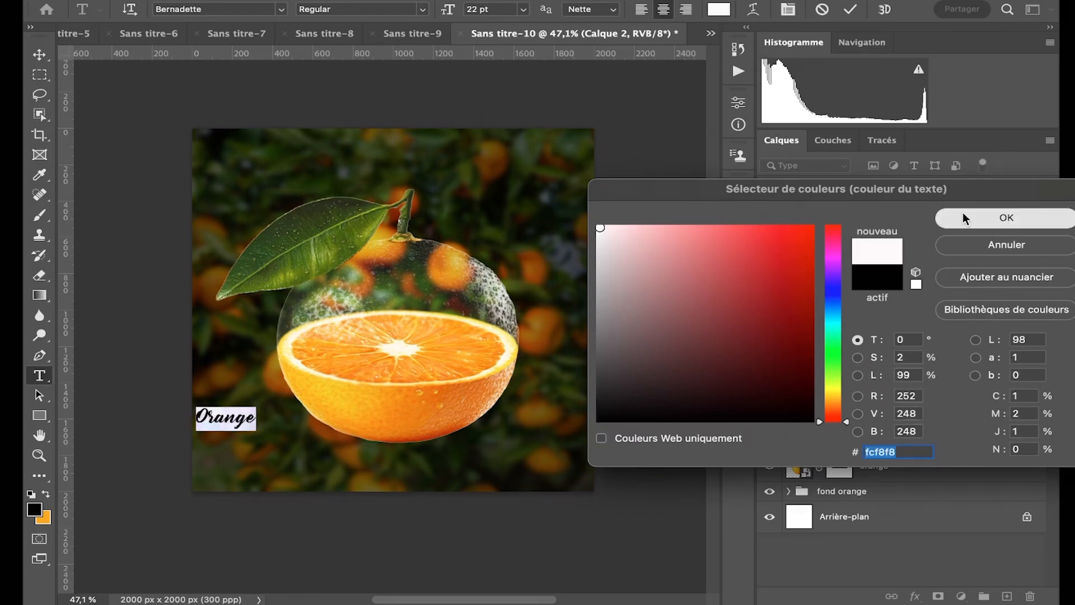
- Enlarge the Orange text to 138 pt and place its layer directly beneath the orange layer, above the fond orange group
{"action": "left_click_drag", "start_coordinate": [442, 18], "coordinate": [516, 61]}
{"action": "left_click_drag", "start_coordinate": [439, 446], "coordinate": [597, 465]}
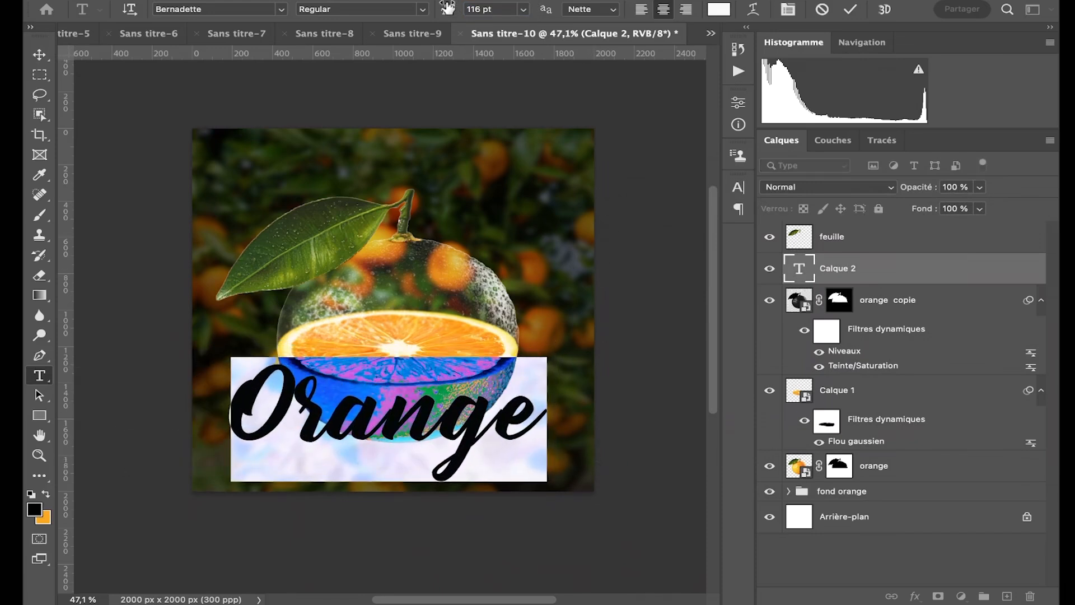
{"action": "left_click_drag", "start_coordinate": [448, 9], "coordinate": [465, 8]}
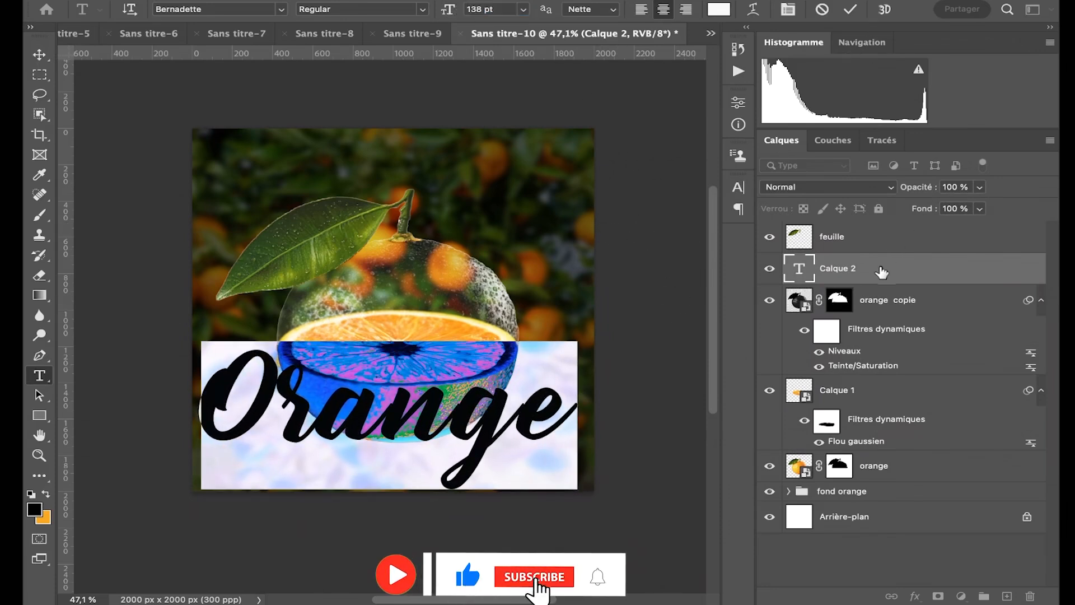
{"action": "left_click_drag", "start_coordinate": [882, 272], "coordinate": [859, 479]}
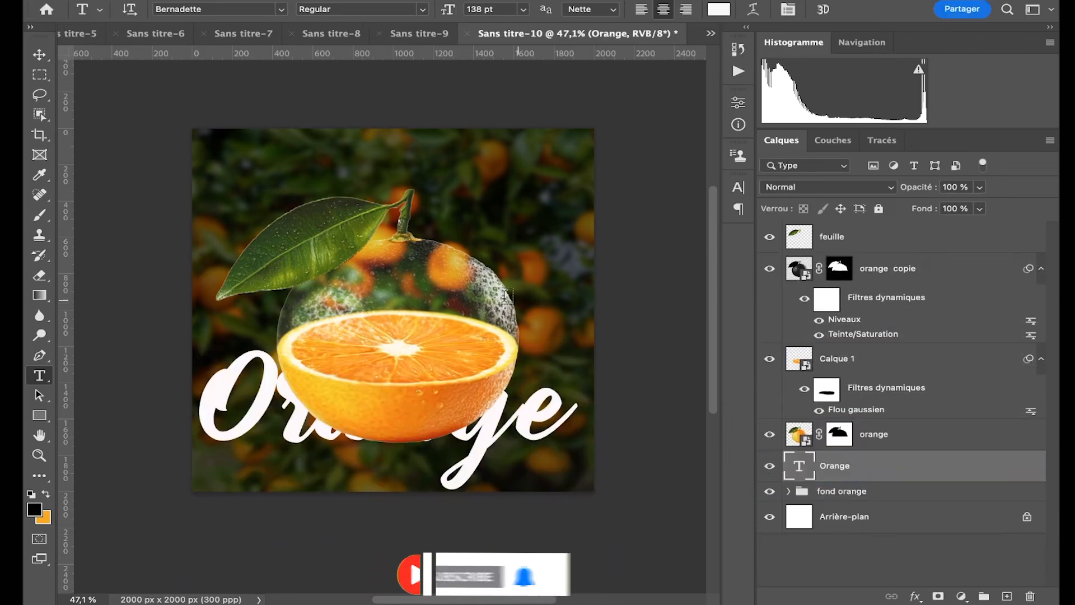
- Change the font of the whole Orange text to Aisling Free Demo
{"action": "left_click", "coordinate": [550, 420]}
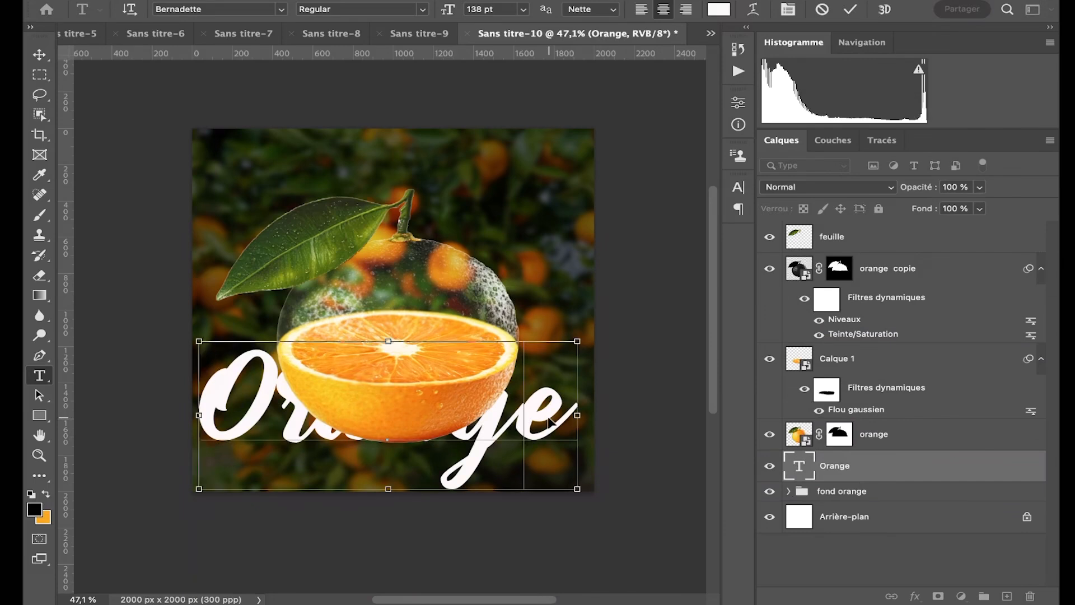
{"action": "key", "text": "ctrl+a"}
{"action": "left_click", "coordinate": [281, 8]}
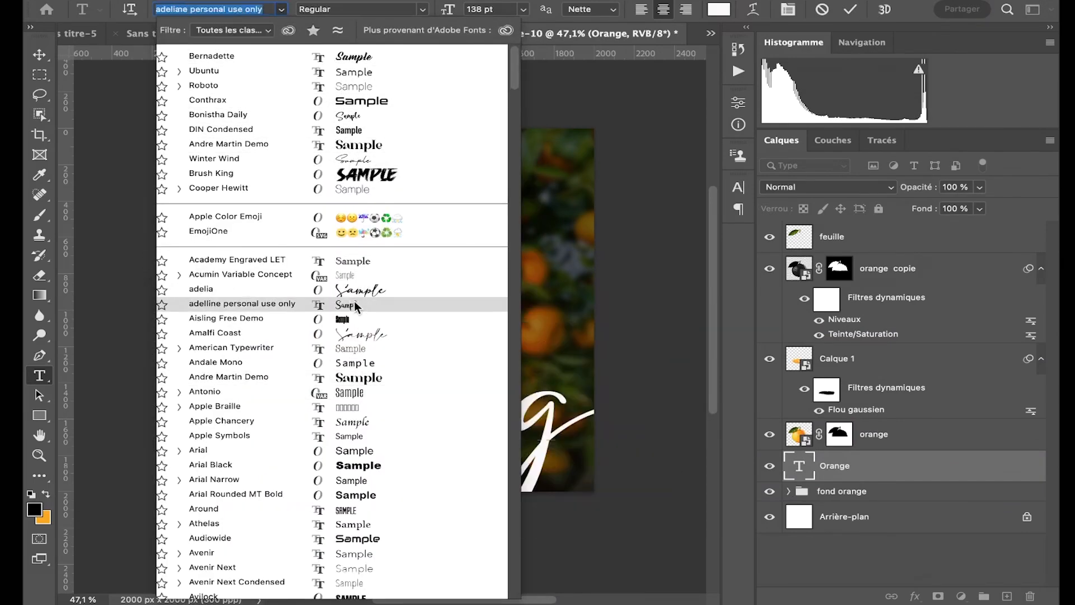
{"action": "left_click", "coordinate": [366, 323]}
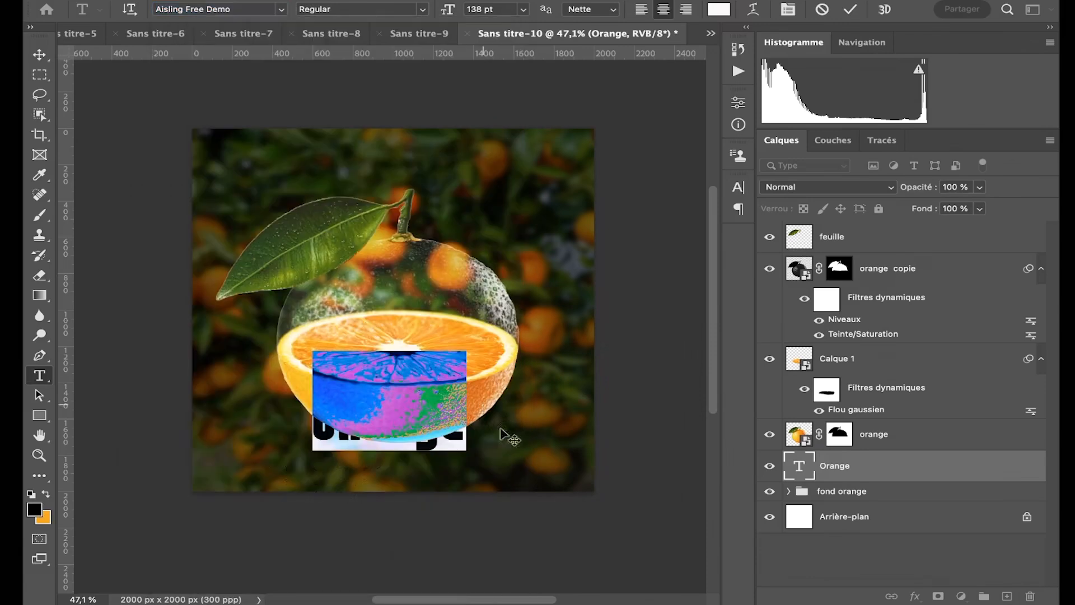
- Enlarge the Orange text to 354 pt and move it down so it spans the canvas width along the lower edge
{"action": "left_click_drag", "start_coordinate": [447, 10], "coordinate": [494, 11]}
{"action": "left_click_drag", "start_coordinate": [584, 161], "coordinate": [584, 262]}
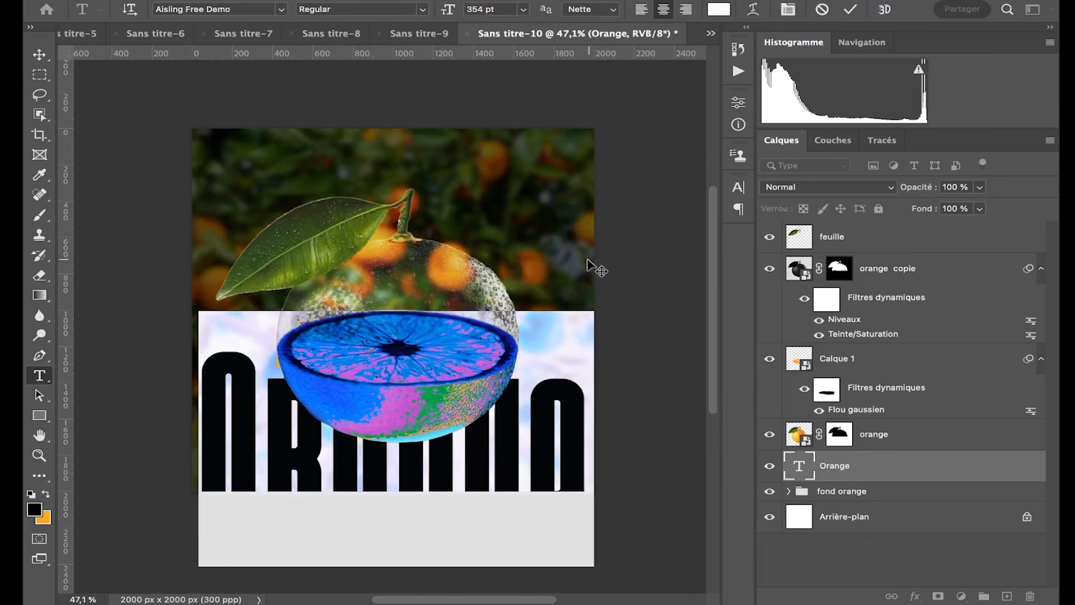
{"action": "left_click", "coordinate": [851, 9]}
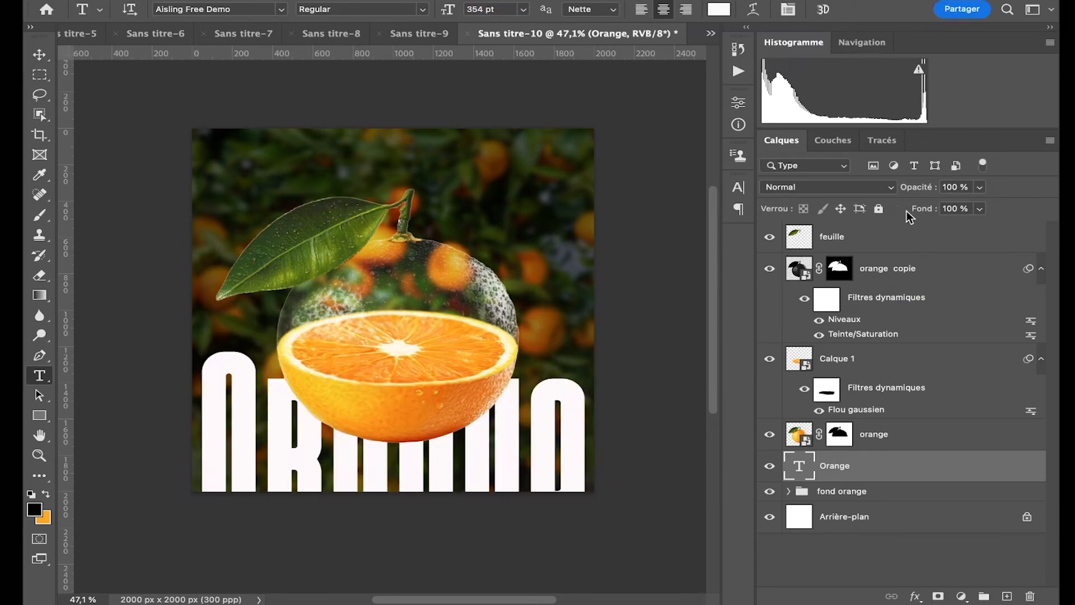
- Try blend modes on the Orange text layer and apply Lumière tamisée
{"action": "left_click", "coordinate": [883, 189]}
{"action": "key", "text": "Down"}
{"action": "key", "text": "Down"}
{"action": "key", "text": "Down"}
{"action": "key", "text": "Down"}
{"action": "key", "text": "Down"}
{"action": "key", "text": "Down"}
{"action": "key", "text": "Down"}
{"action": "key", "text": "Down"}
{"action": "key", "text": "Down"}
{"action": "key", "text": "Down"}
{"action": "key", "text": "Down"}
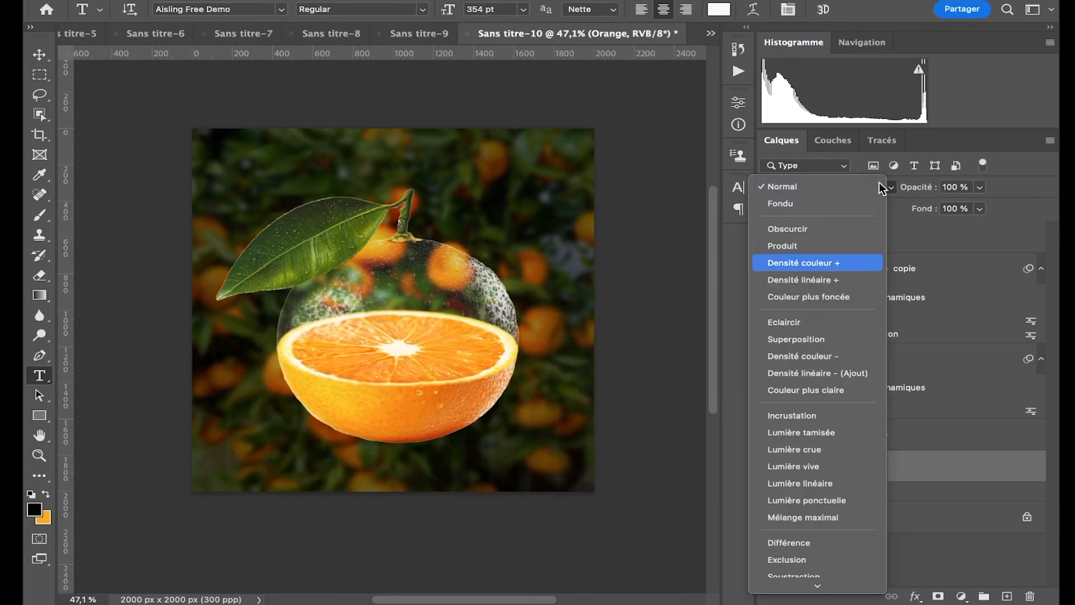
{"action": "key", "text": "Down"}
{"action": "key", "text": "Down"}
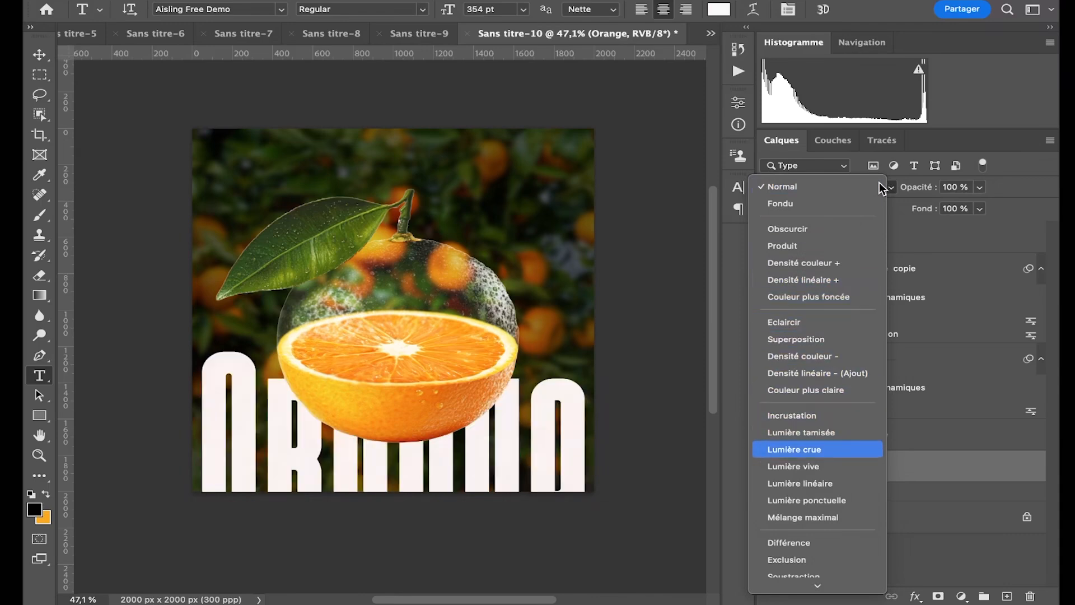
{"action": "key", "text": "Up"}
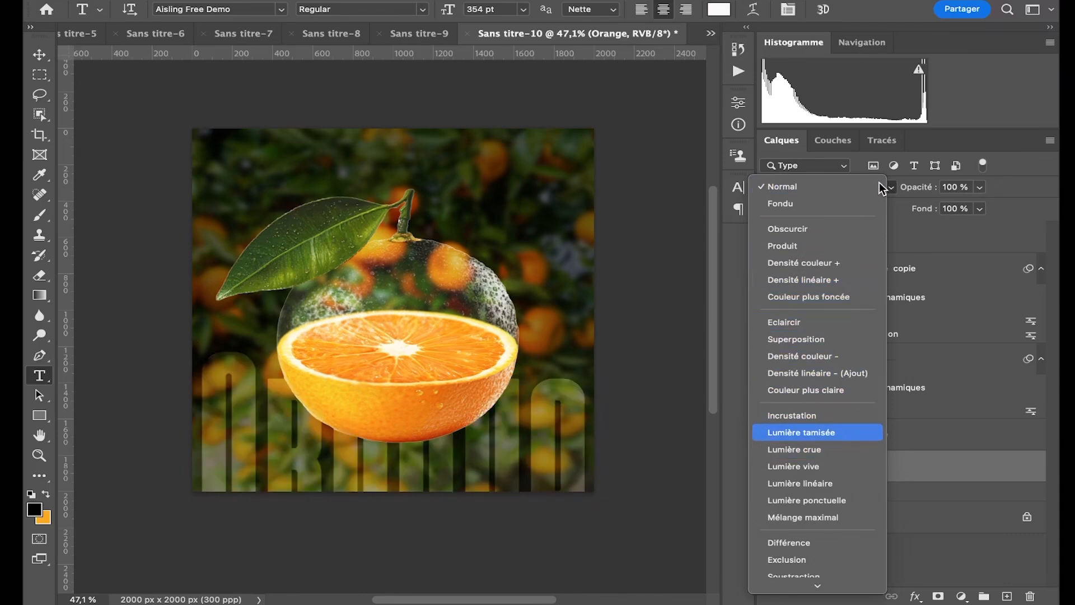
{"action": "key", "text": "Return"}
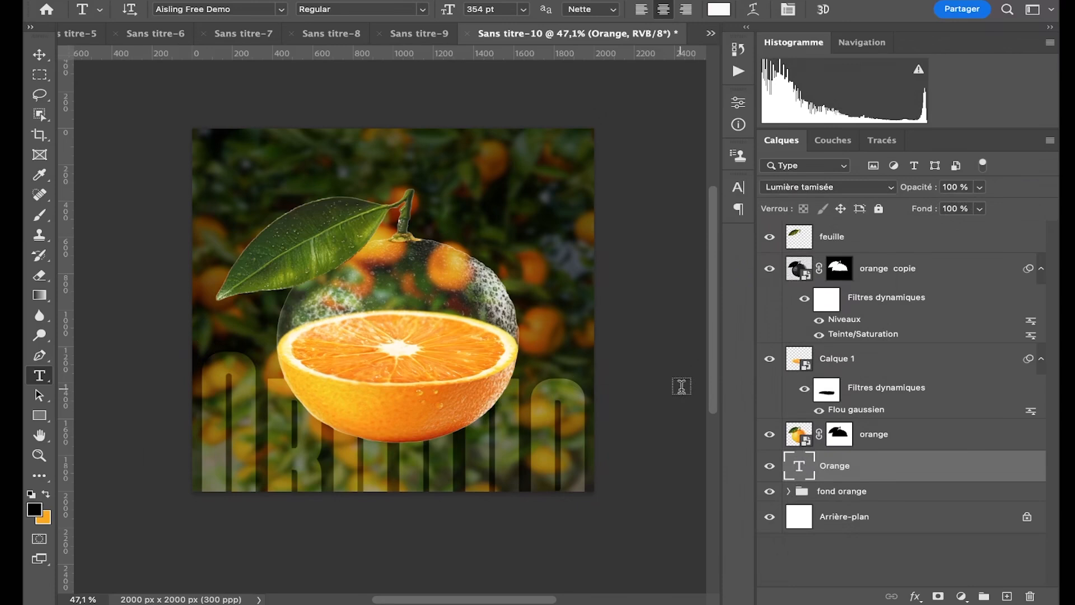
- Duplicate the Orange text layer and move the copy up so it is partly cut off by the canvas's upper edge
{"action": "key", "text": "ctrl+j"}
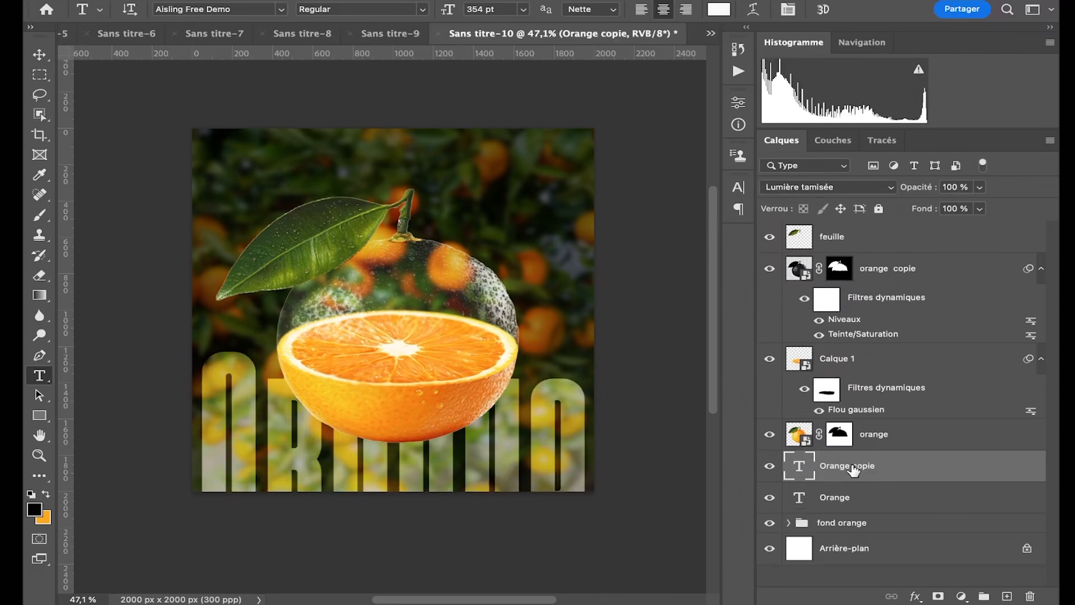
{"action": "key", "text": "ctrl+t"}
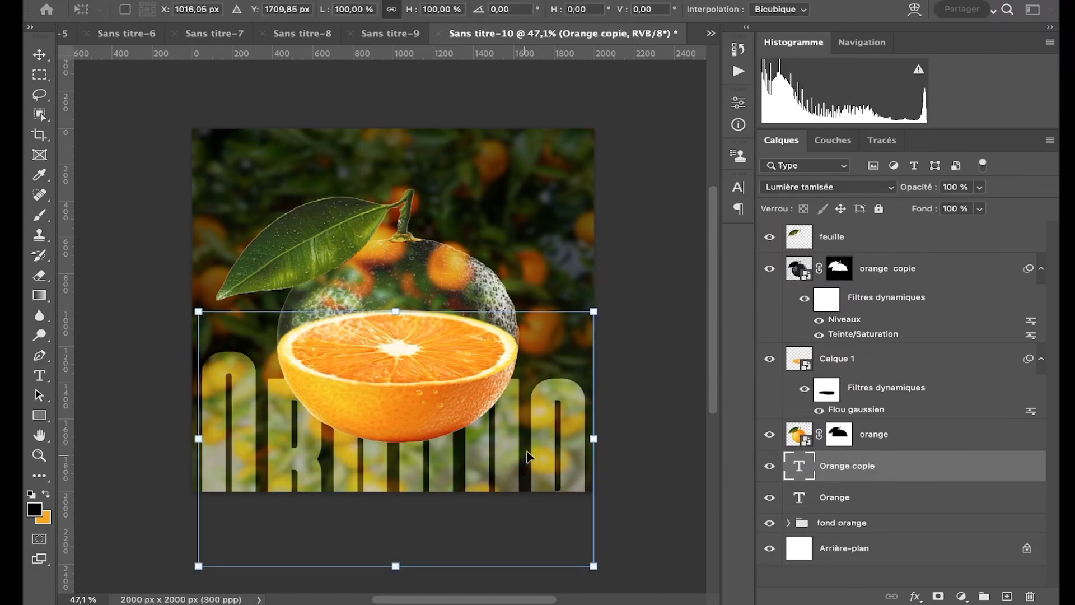
{"action": "left_click_drag", "start_coordinate": [544, 429], "coordinate": [551, 82]}
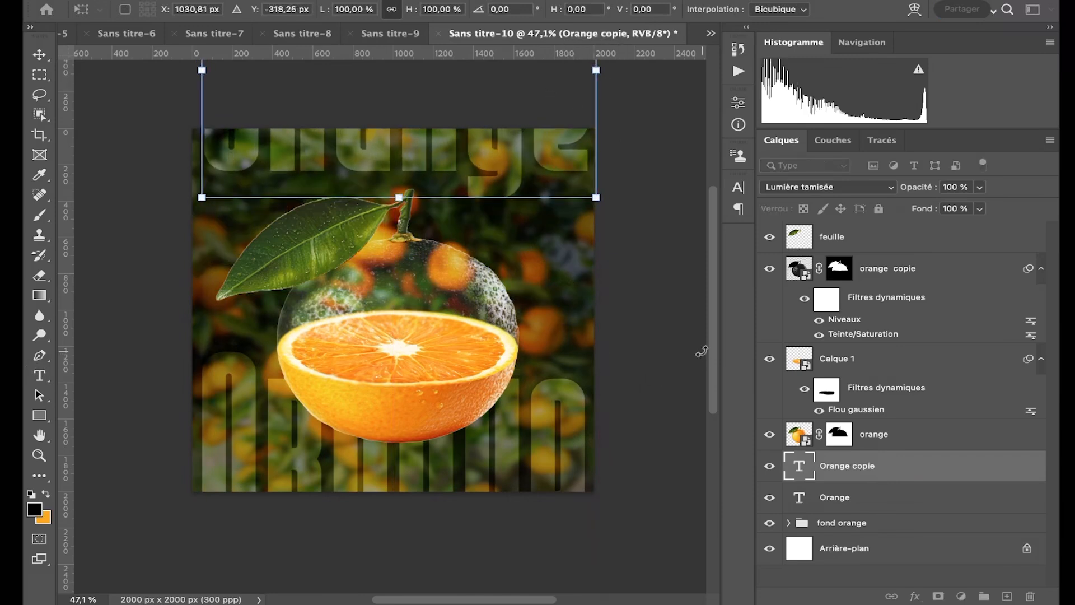
{"action": "key", "text": "Return"}
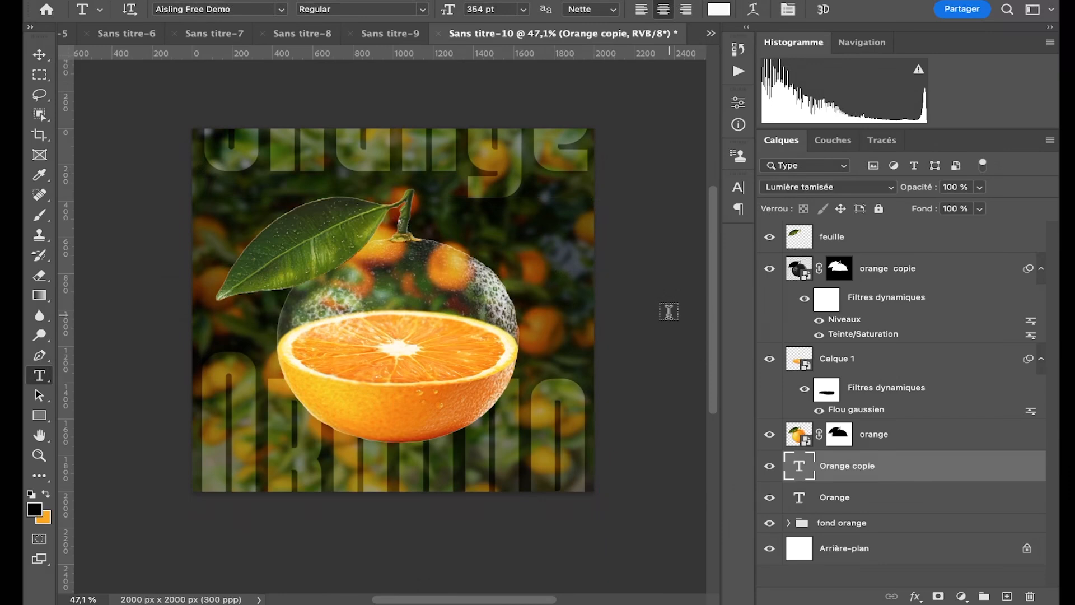
- Nudge the original Orange text straight down so more of its letters extend past the canvas's lower edge
{"action": "left_click", "coordinate": [895, 512]}
{"action": "key", "text": "v"}
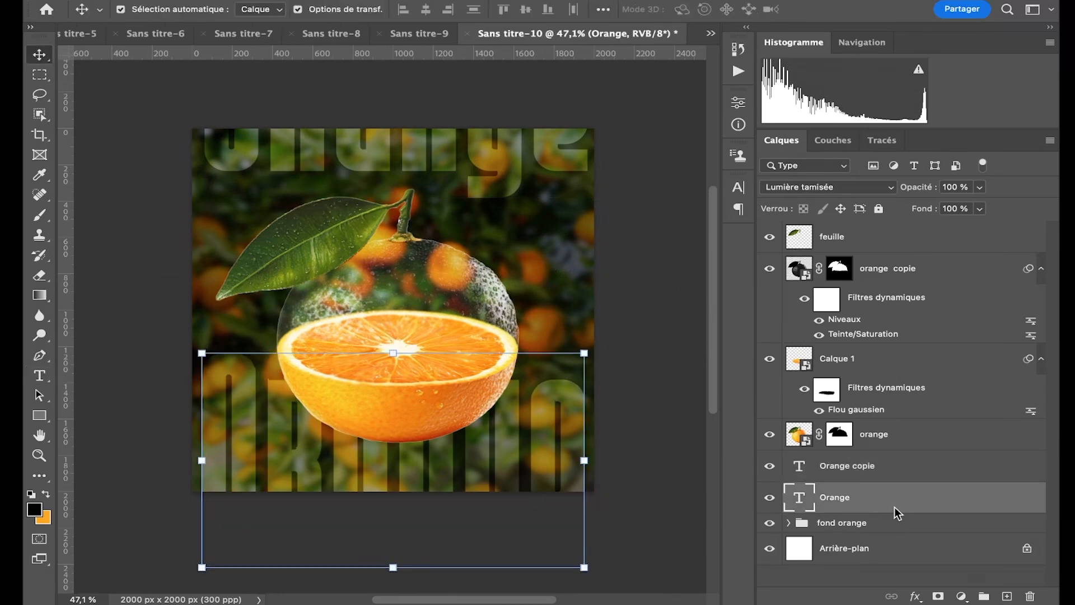
{"action": "key", "text": "Down"}
{"action": "key", "text": "Down"}
{"action": "key", "text": "Down"}
{"action": "key", "text": "Down"}
{"action": "key", "text": "Down"}
{"action": "key", "text": "Down"}
{"action": "key", "text": "Down"}
{"action": "key", "text": "Down"}
{"action": "key", "text": "Down"}
{"action": "key", "text": "Down"}
{"action": "key", "text": "Down"}
{"action": "key", "text": "Down"}
{"action": "key", "text": "Down"}
{"action": "key", "text": "Down"}
{"action": "key", "text": "Down"}
{"action": "key", "text": "Down"}
{"action": "key", "text": "Down"}
{"action": "key", "text": "Down"}
{"action": "key", "text": "Down"}
{"action": "key", "text": "Down"}
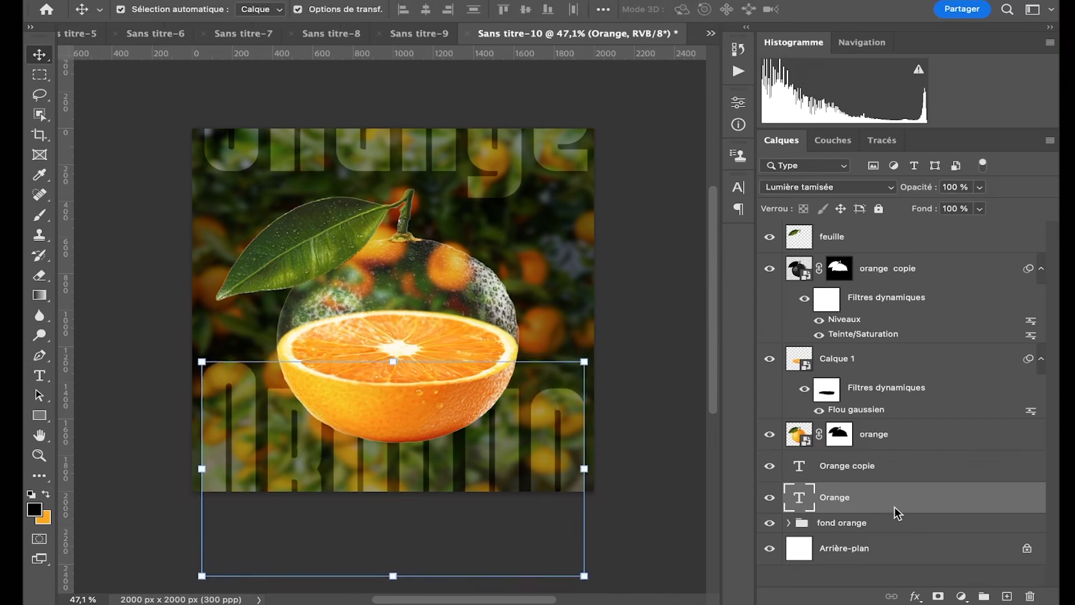
{"action": "key", "text": "Down"}
{"action": "key", "text": "Down"}
{"action": "key", "text": "Down"}
{"action": "key", "text": "Down"}
{"action": "key", "text": "Down"}
{"action": "key", "text": "Down"}
{"action": "key", "text": "Down"}
{"action": "key", "text": "Down"}
{"action": "key", "text": "Down"}
{"action": "key", "text": "Down"}
{"action": "key", "text": "Down"}
{"action": "key", "text": "Down"}
{"action": "key", "text": "Down"}
{"action": "key", "text": "Down"}
{"action": "key", "text": "Down"}
{"action": "key", "text": "Down"}
{"action": "key", "text": "Down"}
{"action": "key", "text": "Down"}
{"action": "key", "text": "Down"}
{"action": "key", "text": "Down"}
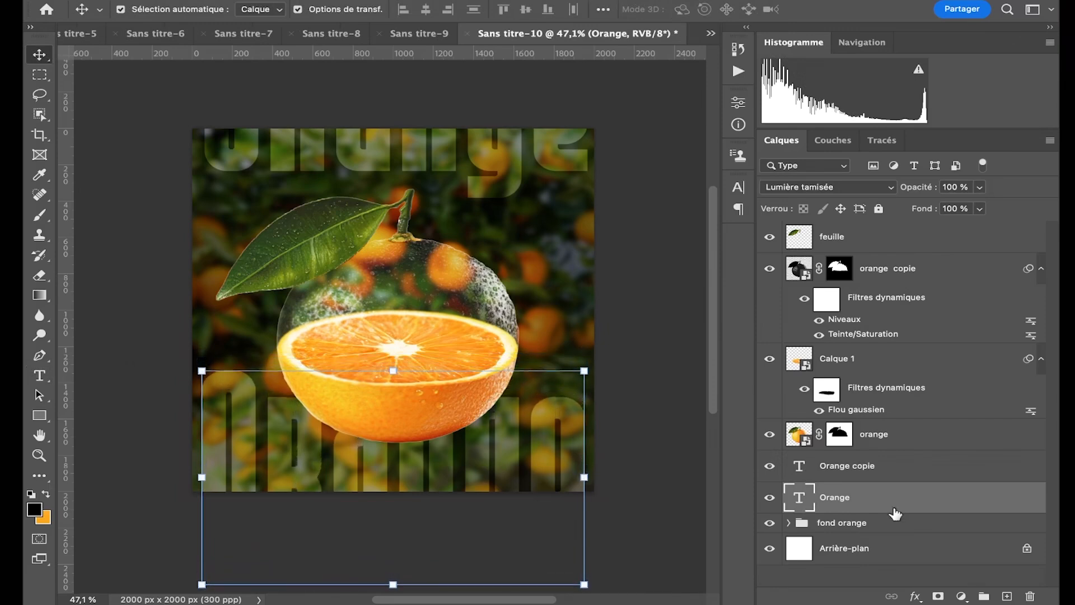
{"action": "key", "text": "Down"}
{"action": "key", "text": "Down"}
{"action": "key", "text": "Down"}
{"action": "key", "text": "Down"}
{"action": "key", "text": "Down"}
{"action": "key", "text": "Down"}
{"action": "key", "text": "Down"}
{"action": "key", "text": "Down"}
{"action": "key", "text": "Down"}
{"action": "key", "text": "Down"}
{"action": "key", "text": "Down"}
{"action": "key", "text": "Down"}
{"action": "key", "text": "Down"}
{"action": "key", "text": "Down"}
{"action": "key", "text": "Down"}
{"action": "key", "text": "Down"}
{"action": "key", "text": "Down"}
{"action": "key", "text": "Down"}
{"action": "key", "text": "Down"}
{"action": "key", "text": "Down"}
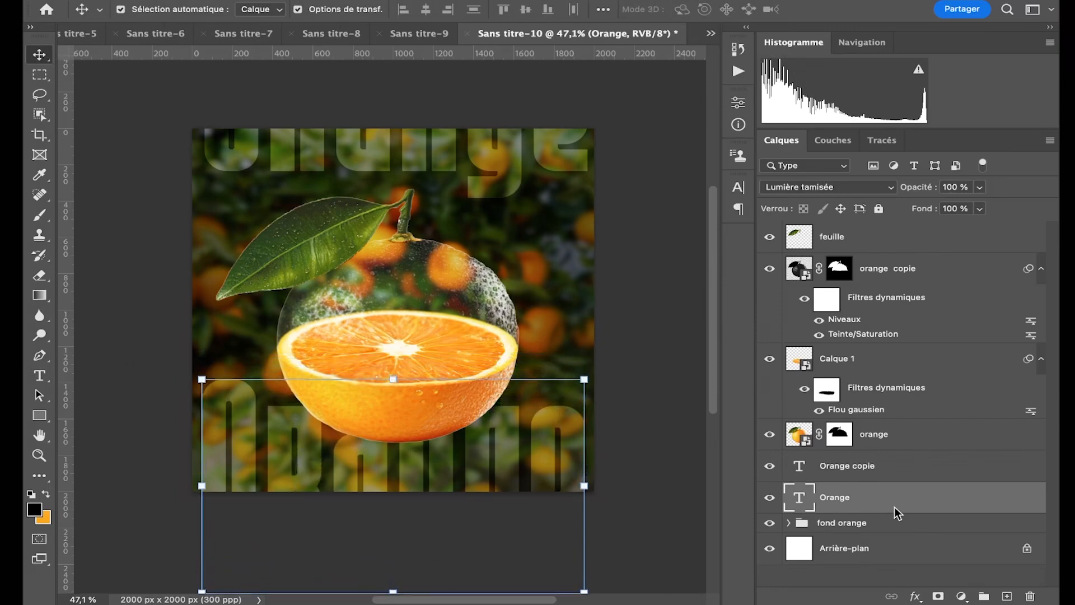
{"action": "key", "text": "Down"}
{"action": "key", "text": "Down"}
{"action": "key", "text": "Down"}
{"action": "key", "text": "Down"}
{"action": "key", "text": "Down"}
{"action": "key", "text": "Down"}
{"action": "key", "text": "Down"}
{"action": "key", "text": "Down"}
{"action": "key", "text": "Down"}
{"action": "key", "text": "Down"}
{"action": "key", "text": "Down"}
{"action": "key", "text": "Down"}
{"action": "key", "text": "Down"}
{"action": "key", "text": "Down"}
{"action": "key", "text": "Down"}
{"action": "key", "text": "Down"}
{"action": "key", "text": "Down"}
{"action": "key", "text": "Down"}
{"action": "key", "text": "Down"}
{"action": "key", "text": "Down"}
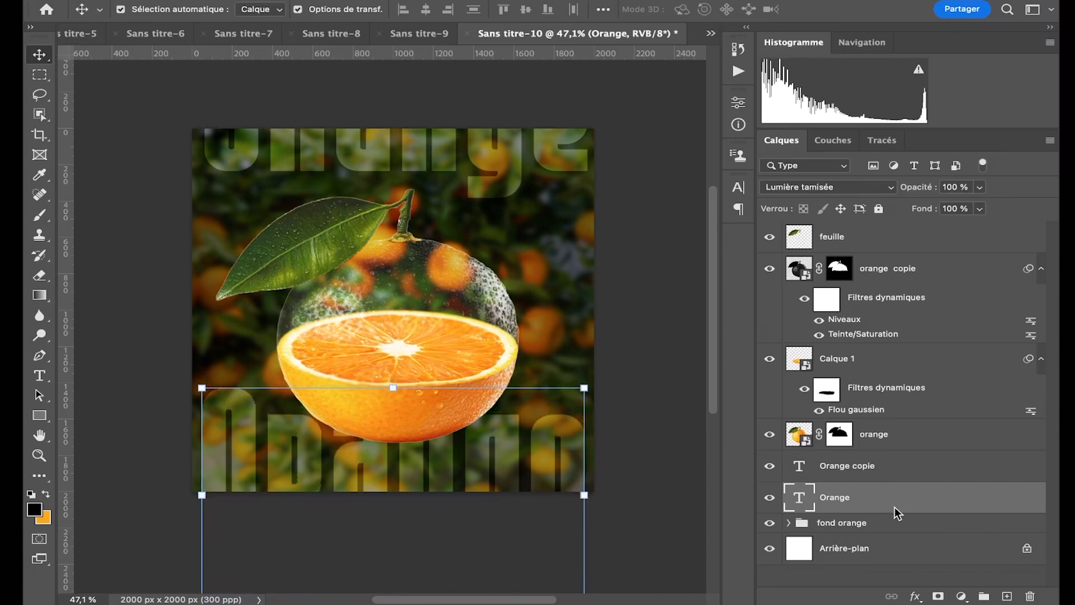